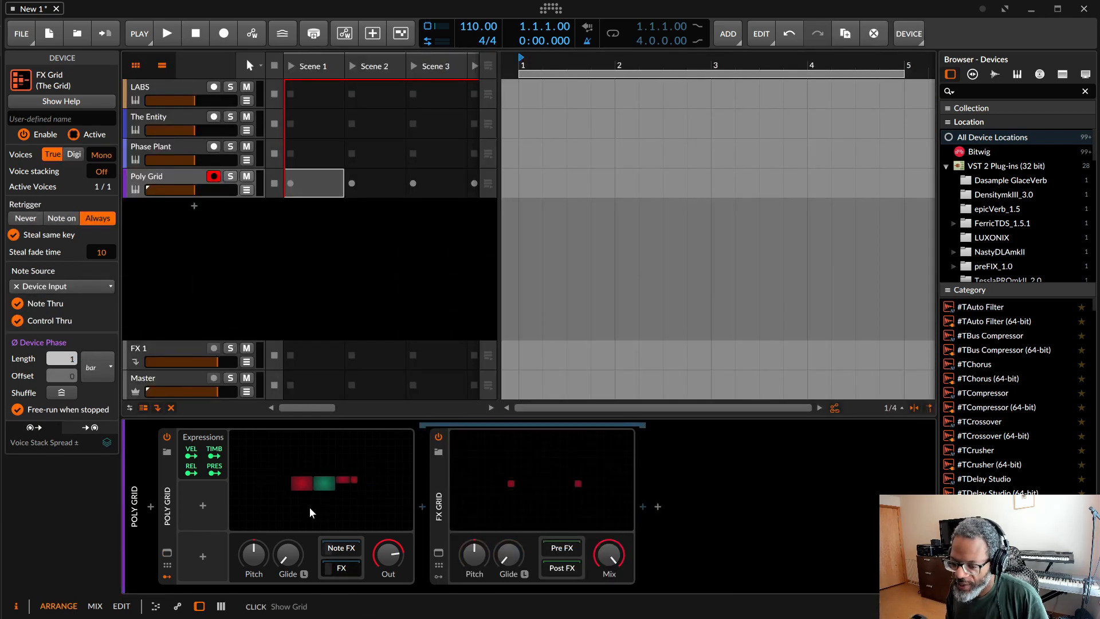
Step: Open the Poly Grid's patch, the FX Grid in its FX chain and the Note Grid in its Note FX chain
click(308, 506)
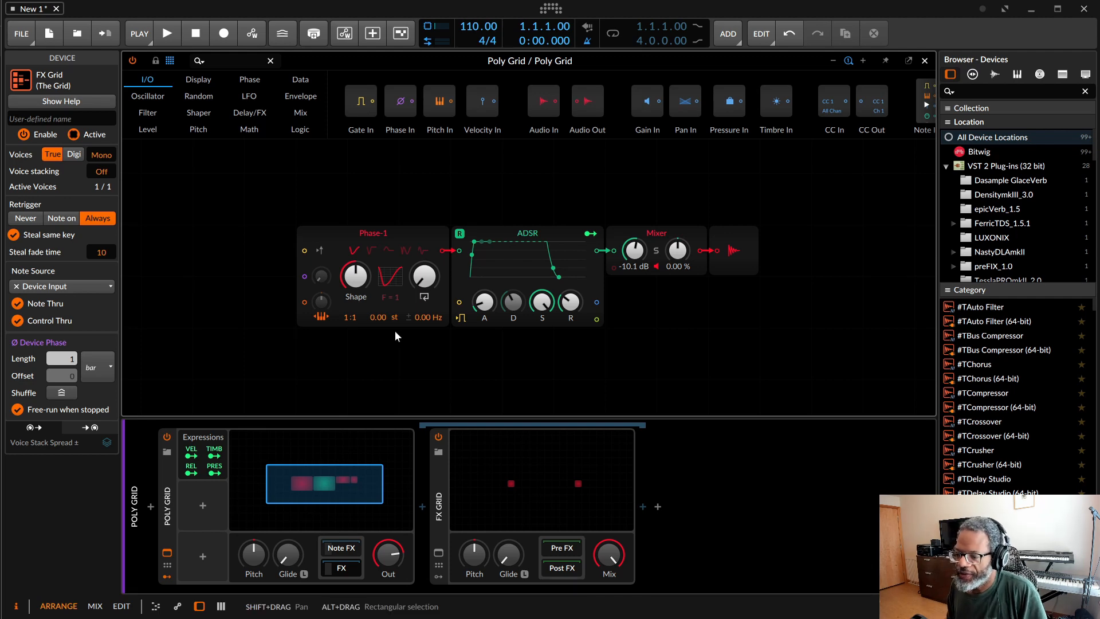
click(490, 500)
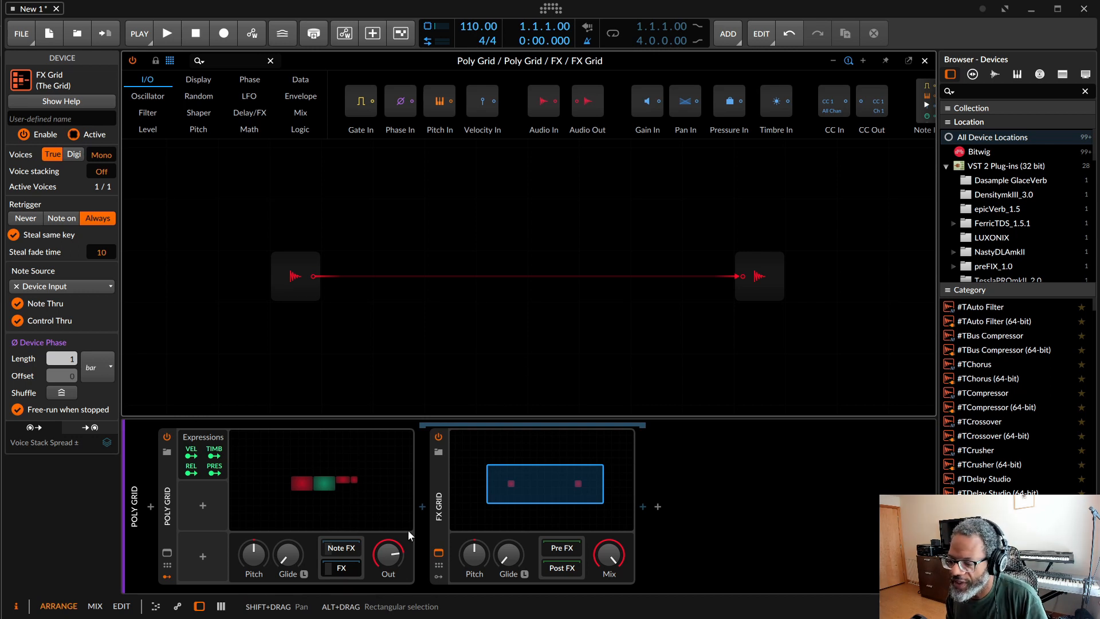
click(341, 547)
click(483, 497)
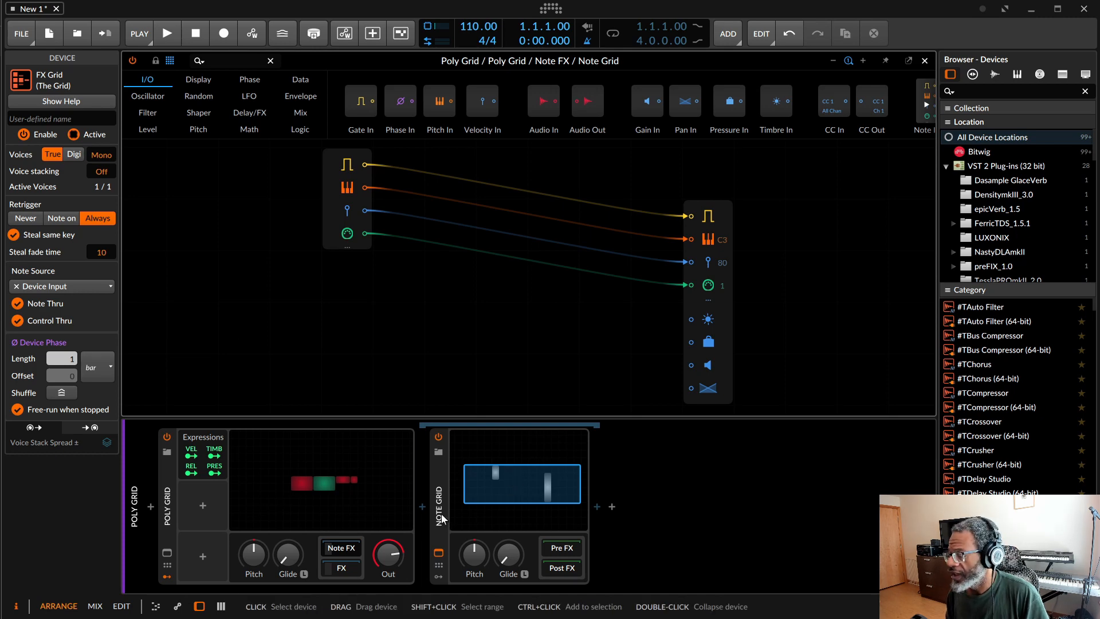
click(320, 502)
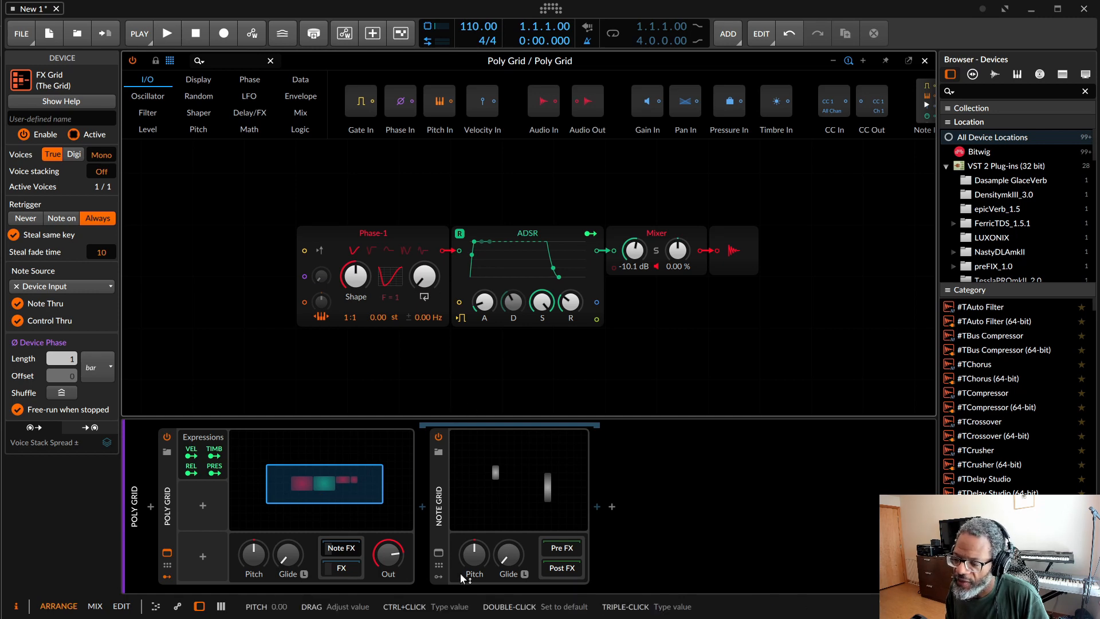
click(344, 569)
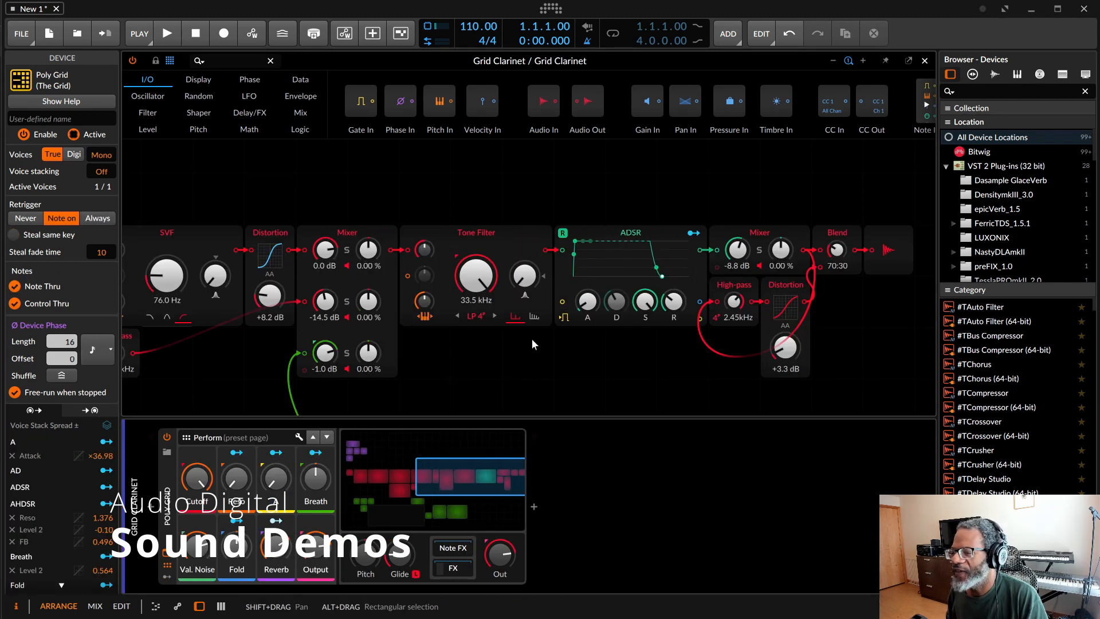
Step: Examine the Grid Clarinet patch from its noise filter and resonators through to the audio output
scroll(531, 338, left, 5)
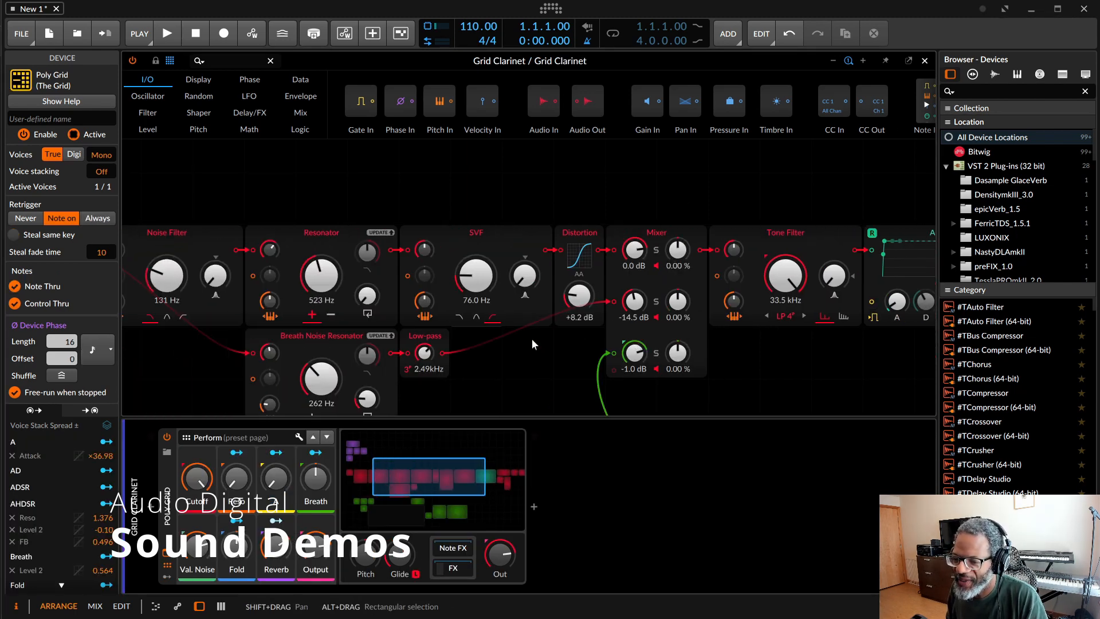
scroll(531, 338, down, 1)
scroll(531, 338, left, 1)
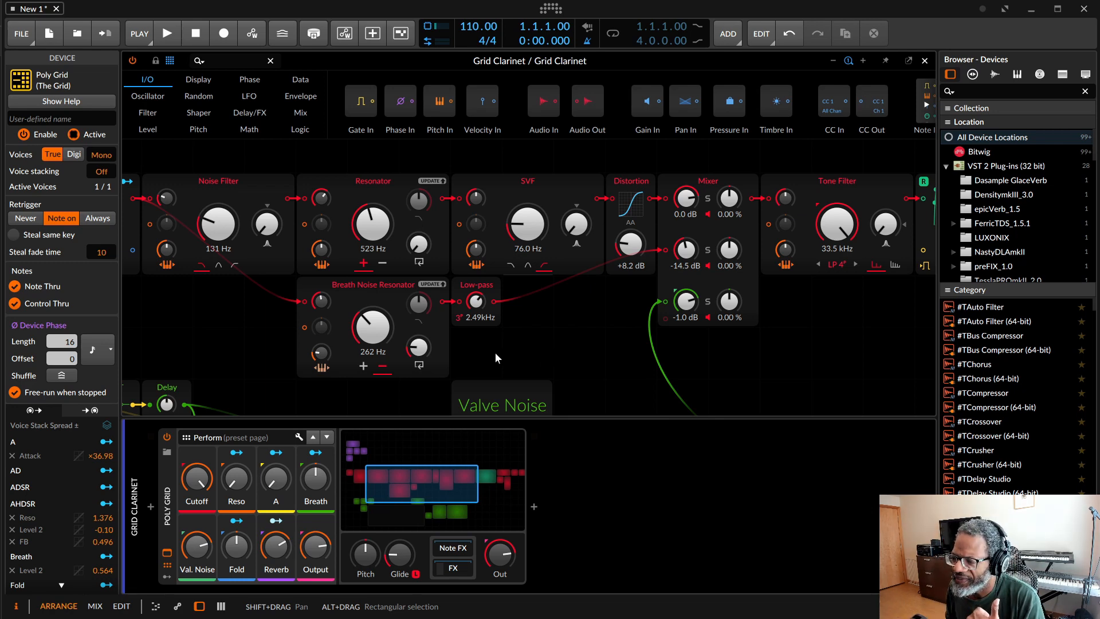
scroll(496, 357, right, 3)
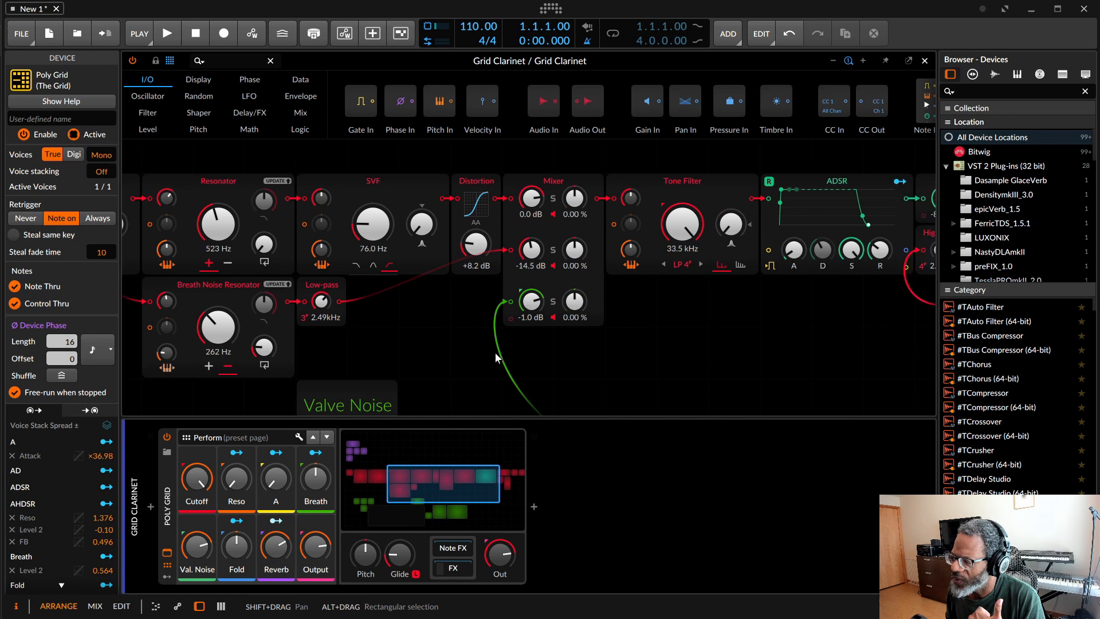
scroll(496, 357, right, 4)
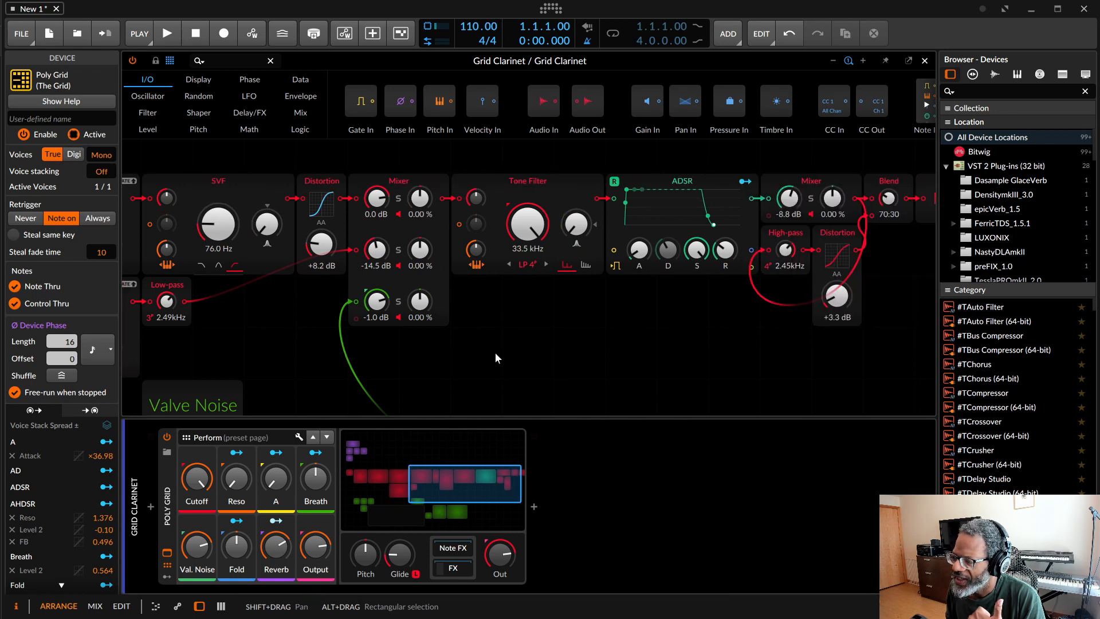
scroll(496, 357, right, 1)
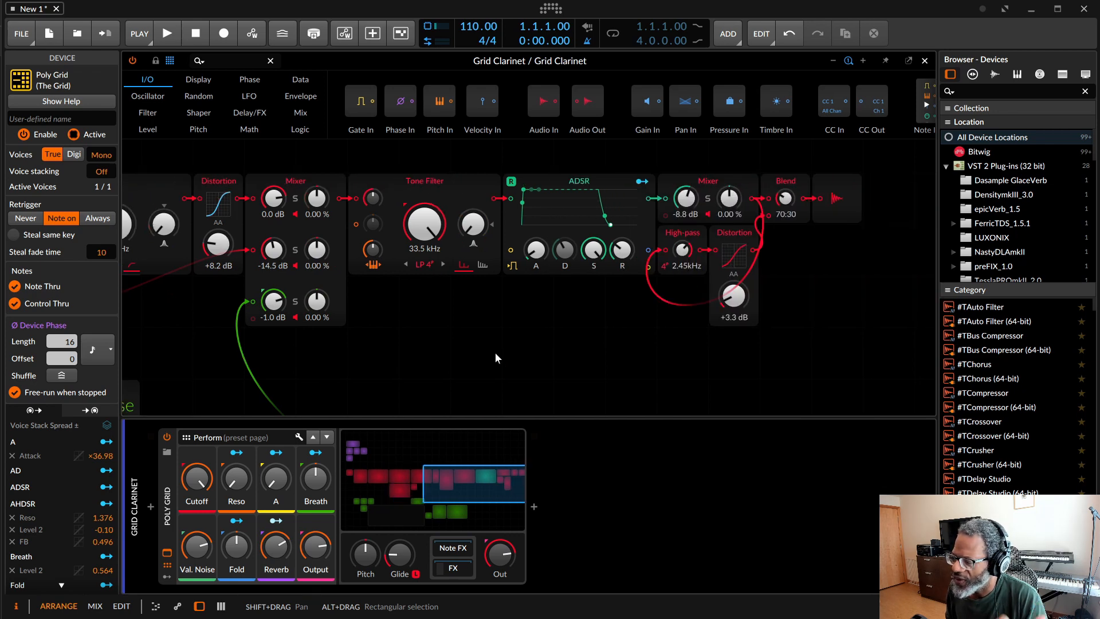
Step: Replace the Grid Clarinet preset with the Jazz Guitar preset
click(168, 452)
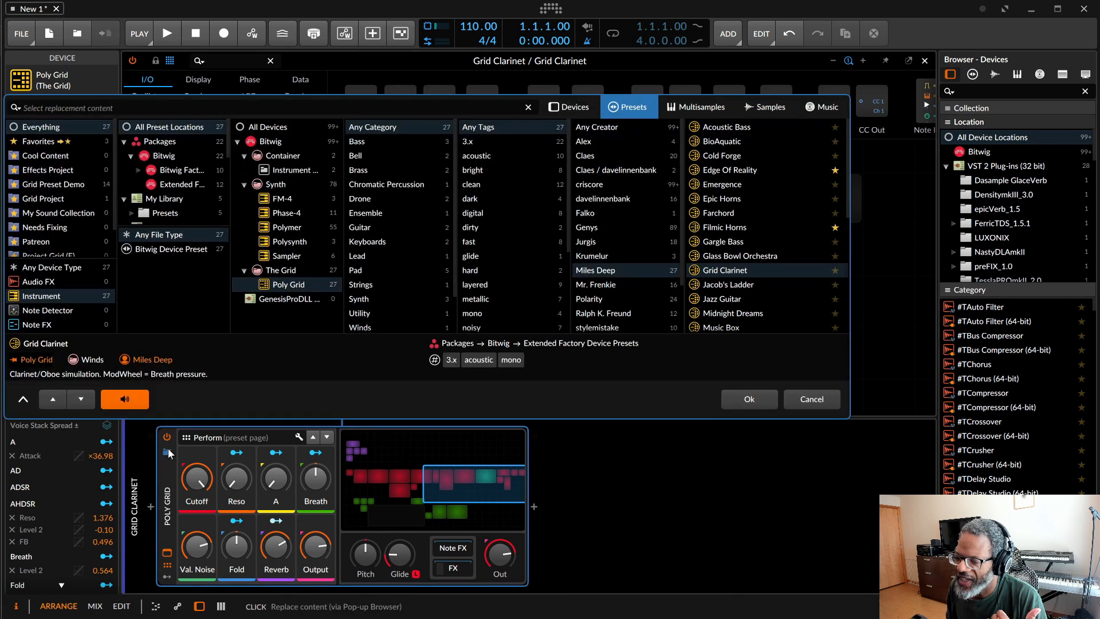
click(740, 299)
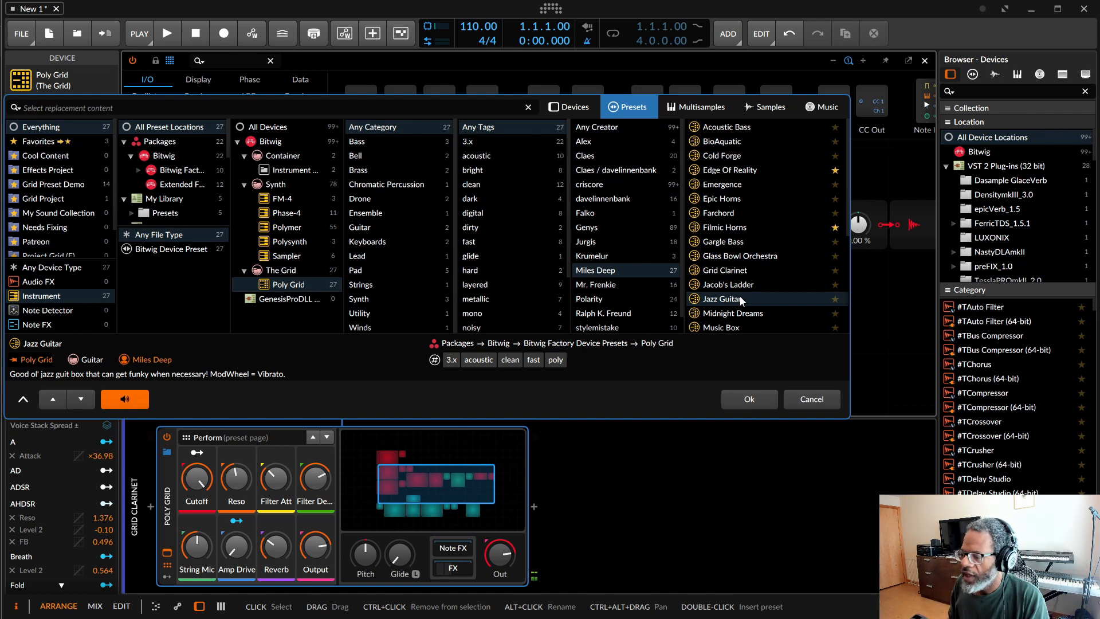
click(746, 401)
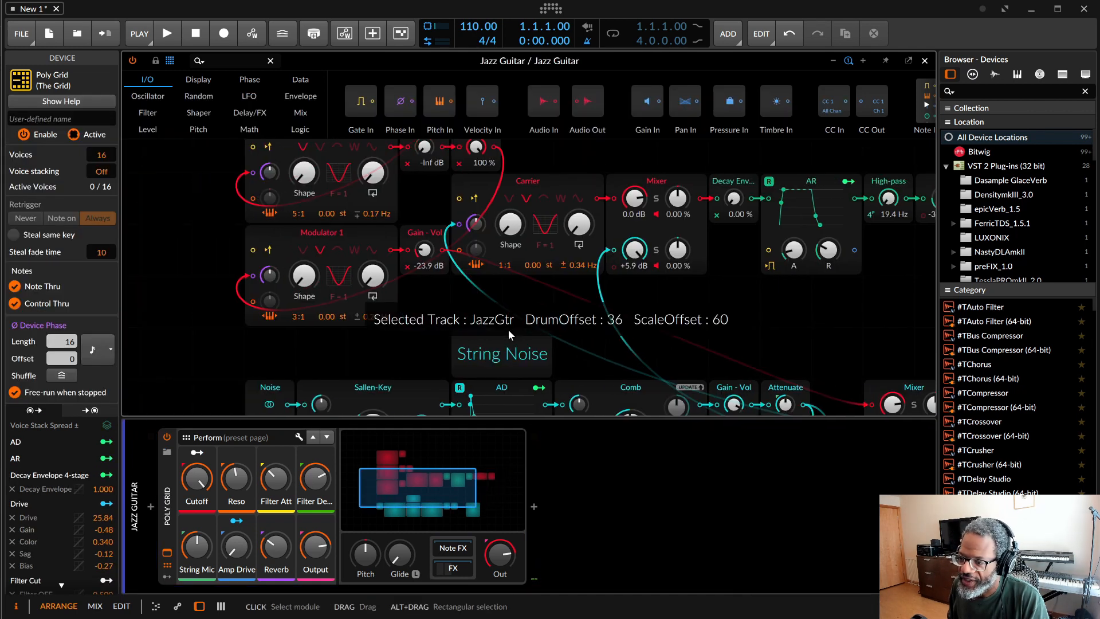
Step: Examine the Jazz Guitar patch's modulators, carrier and mixer, and show the devices in its FX chain
scroll(508, 329, down, 5)
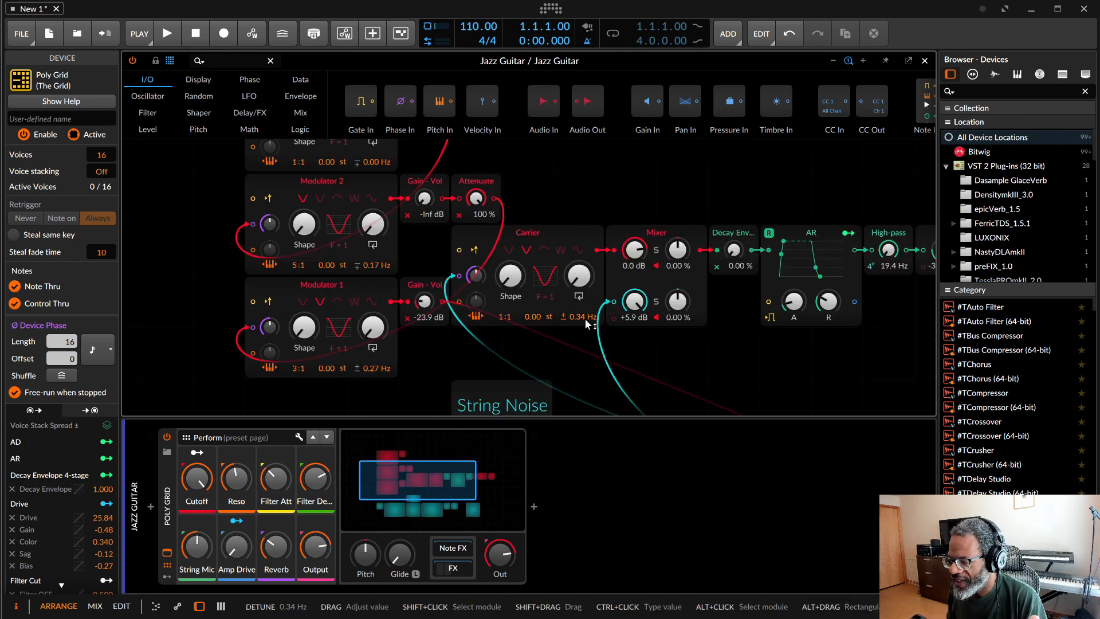
scroll(585, 319, up, 2)
scroll(586, 318, down, 2)
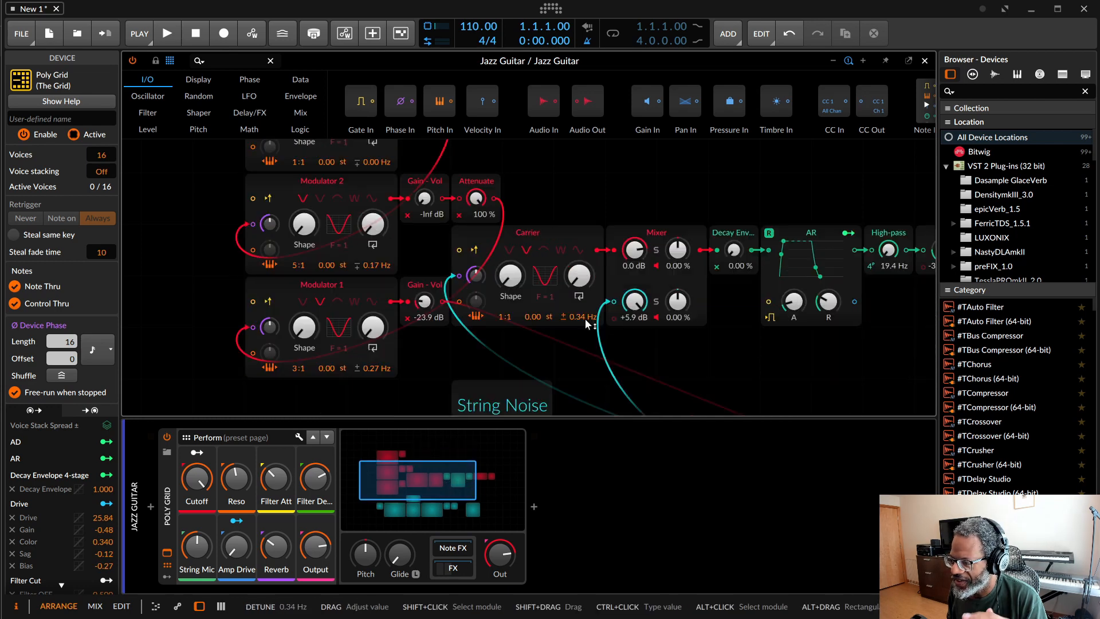
scroll(585, 318, right, 4)
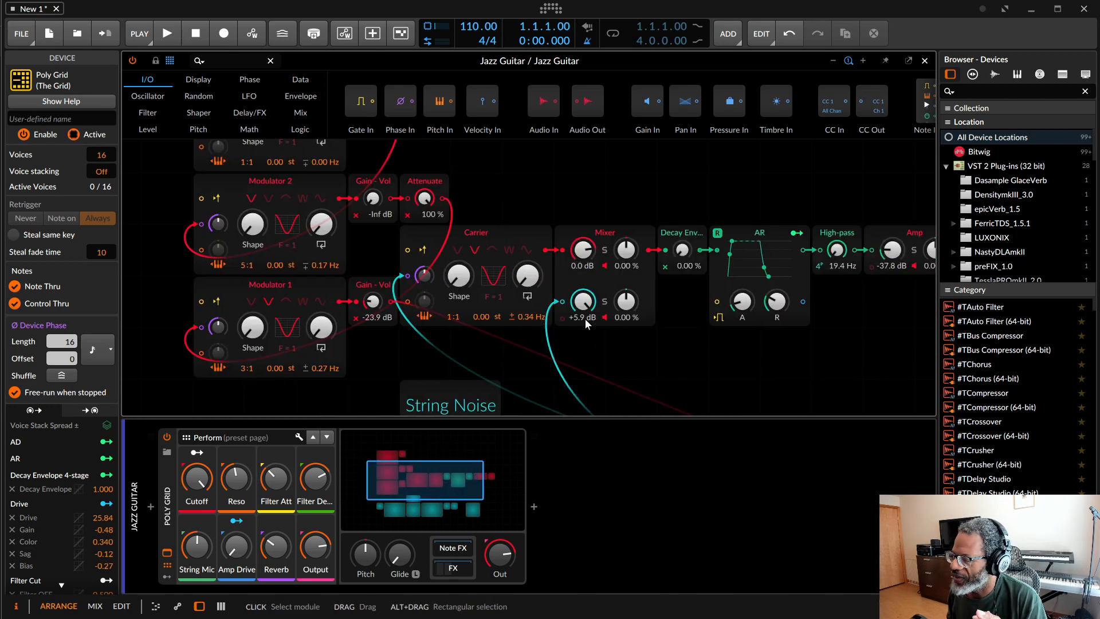
scroll(585, 319, left, 2)
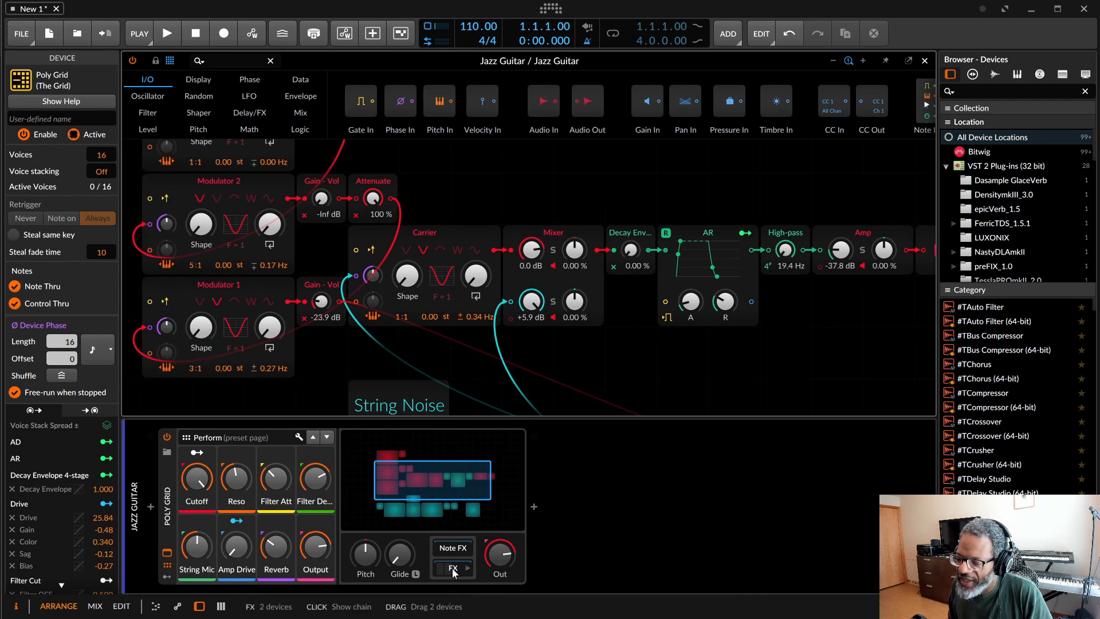
click(452, 569)
mouse_move(511, 587)
mouse_down()
mouse_move(678, 598)
mouse_move(789, 590)
mouse_move(611, 571)
mouse_move(492, 586)
mouse_up()
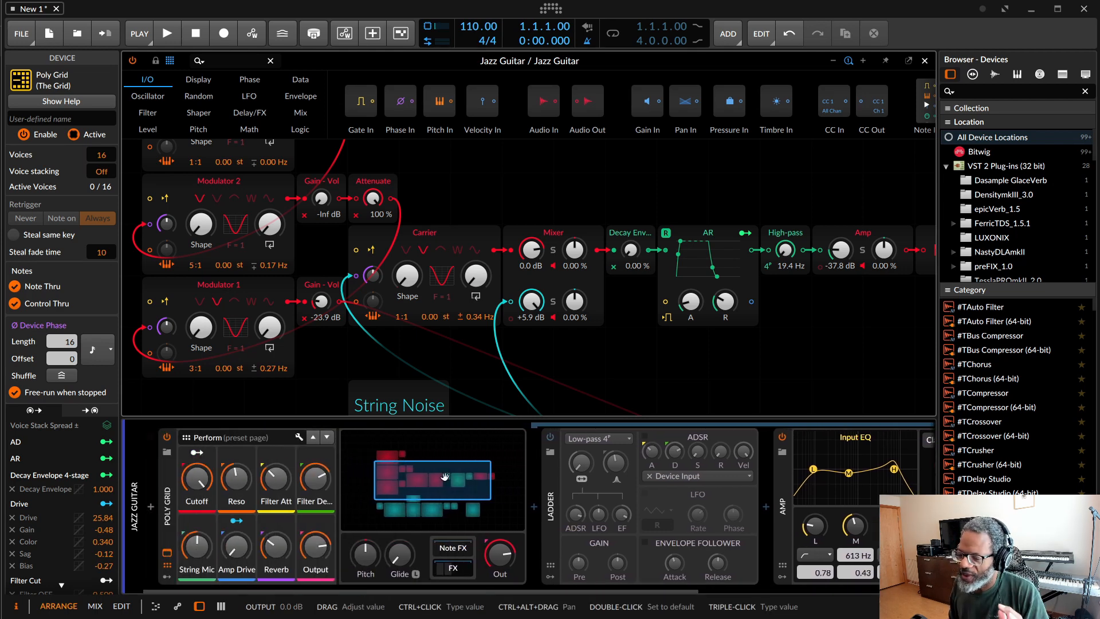
Step: Replace the Jazz Guitar preset with the Music Box preset
click(167, 454)
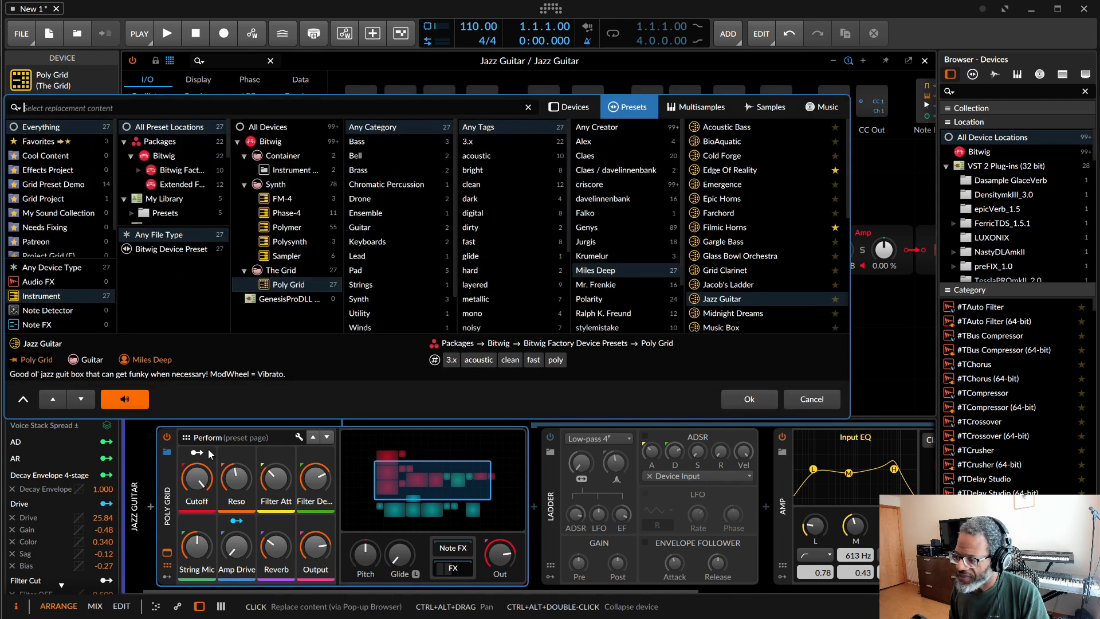
scroll(767, 272, down, 2)
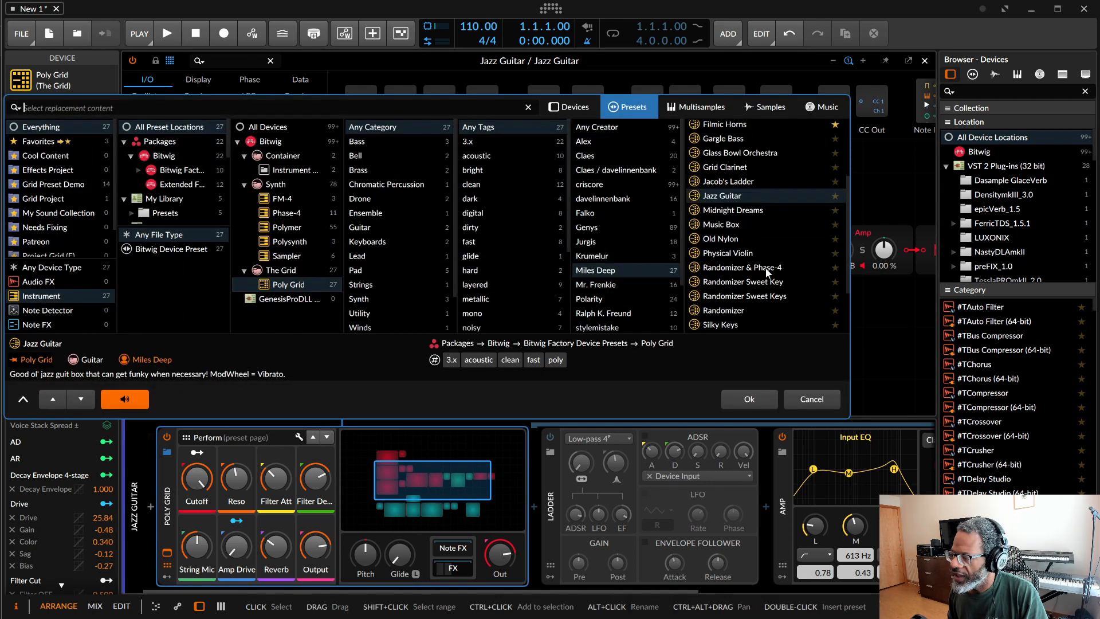
click(740, 224)
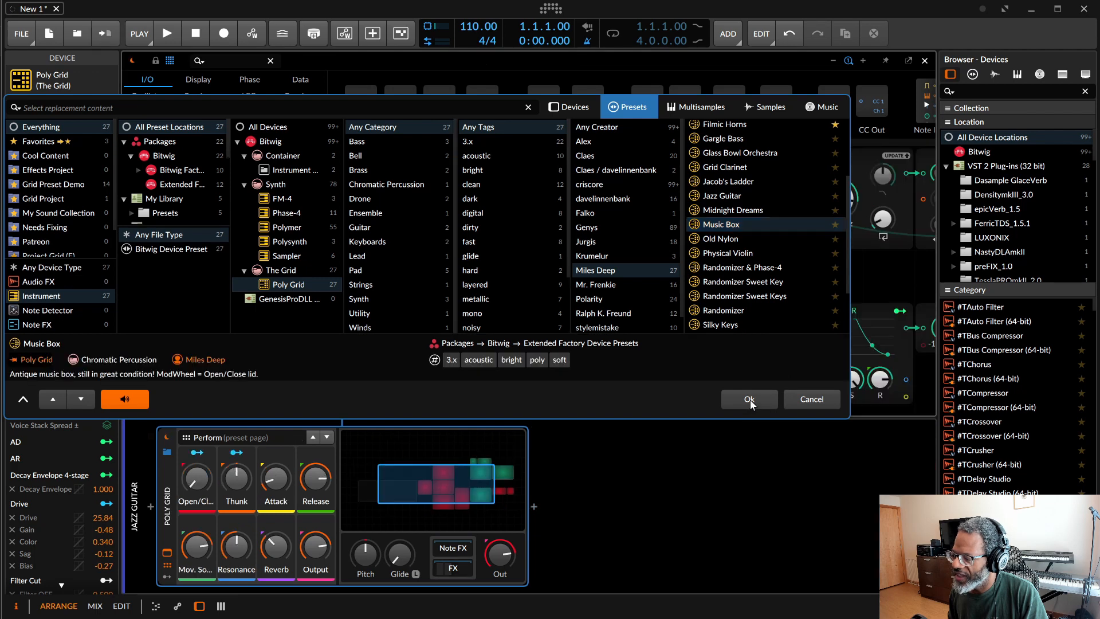
click(750, 398)
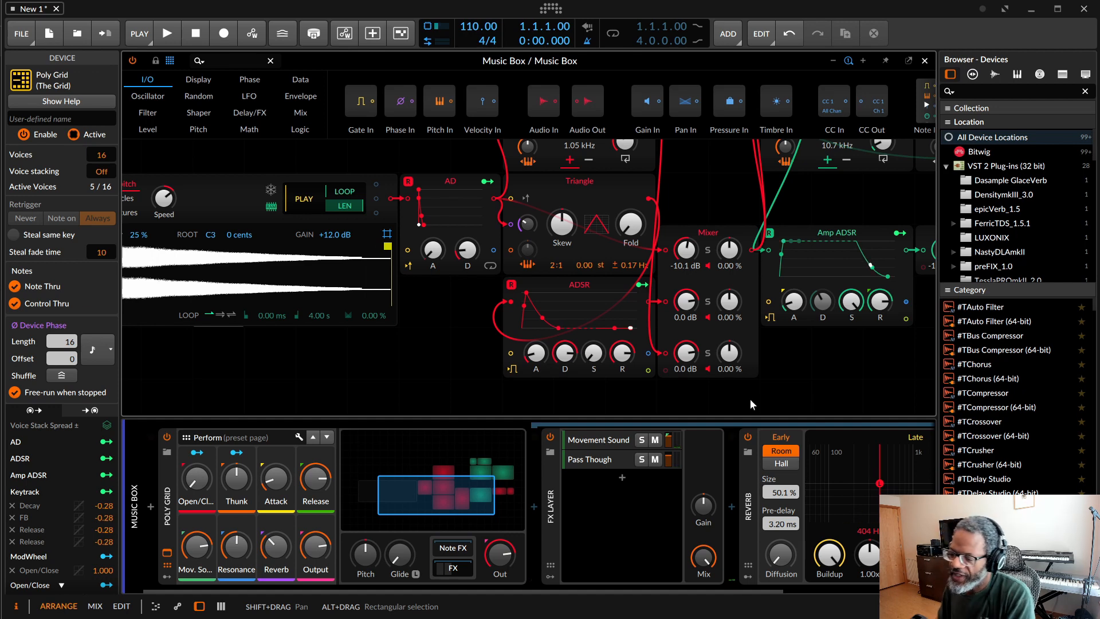
Step: Open the grid of the Movement Sound layer in the Music Box FX chain and examine its samplers and clock modules
click(453, 569)
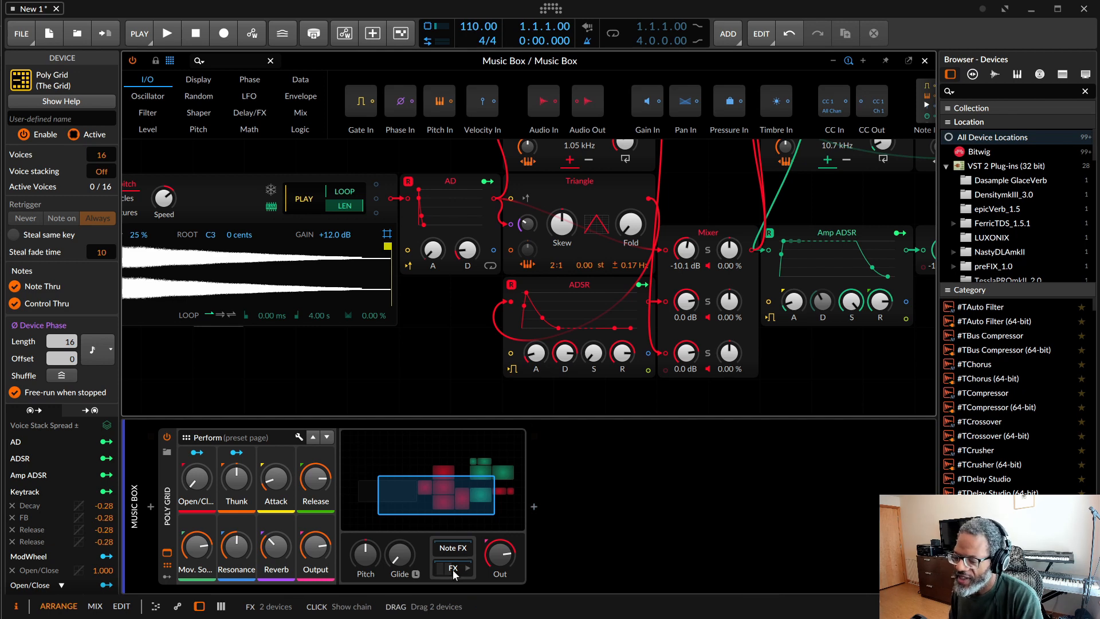
click(453, 569)
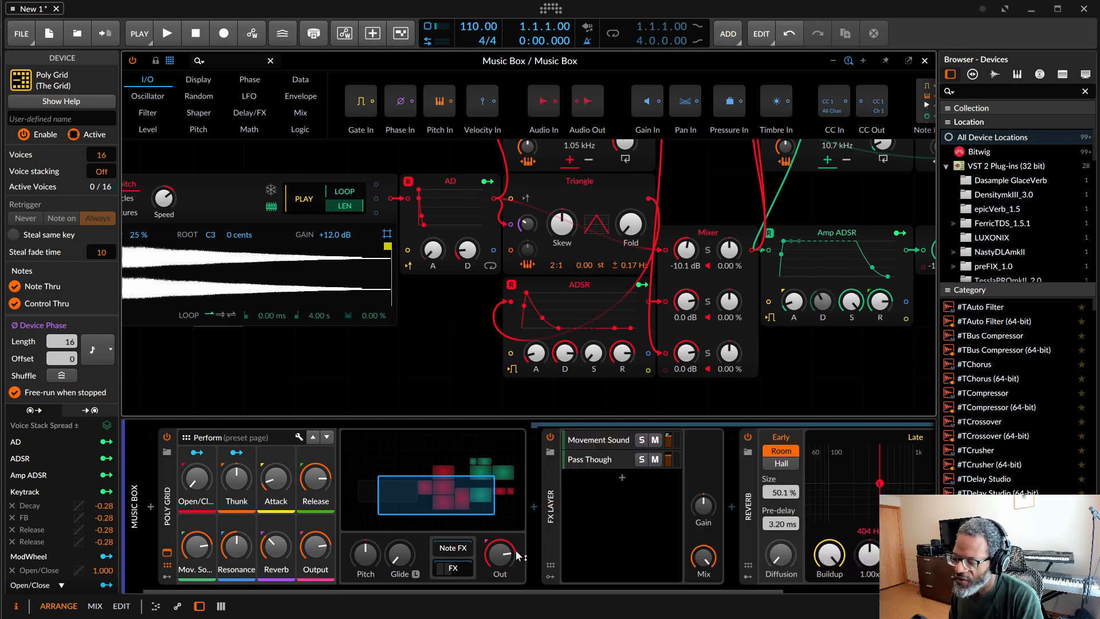
click(609, 438)
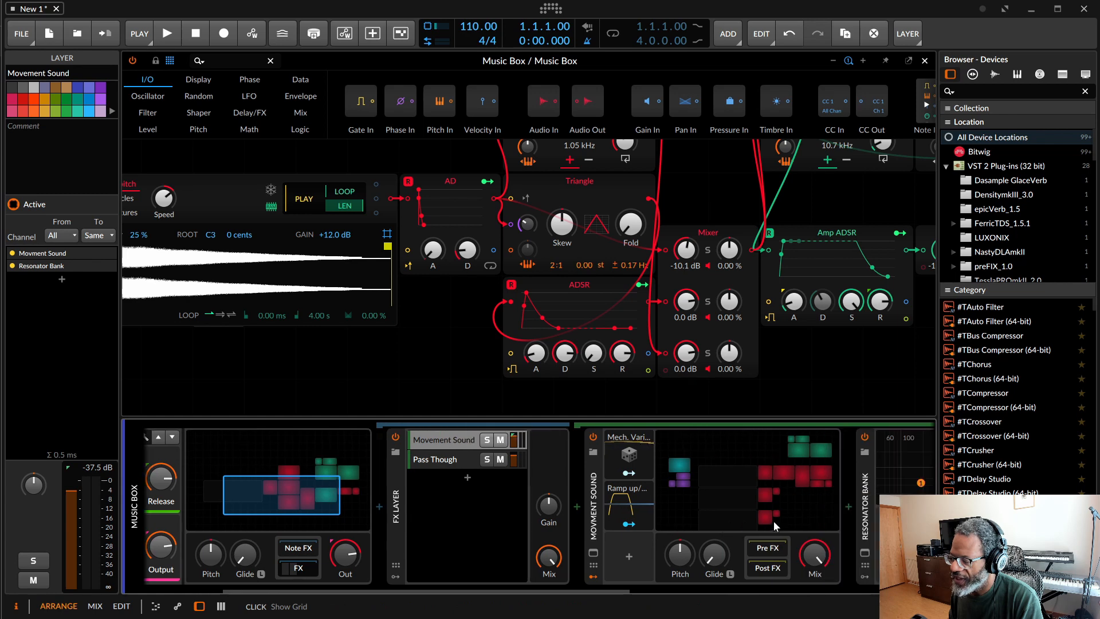
click(782, 507)
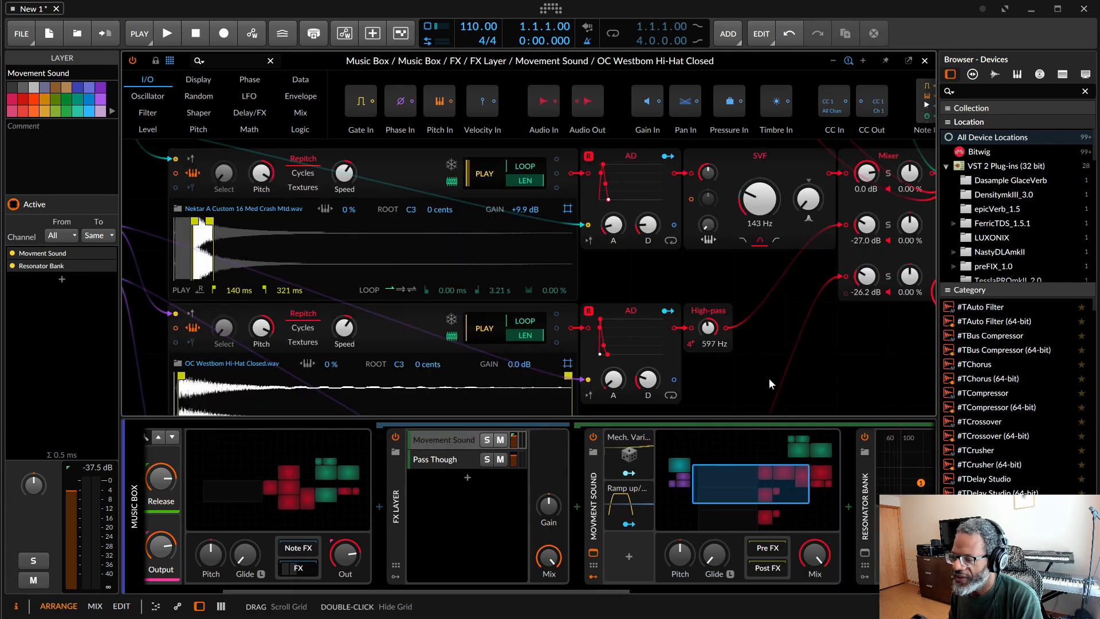
scroll(765, 360, left, 2)
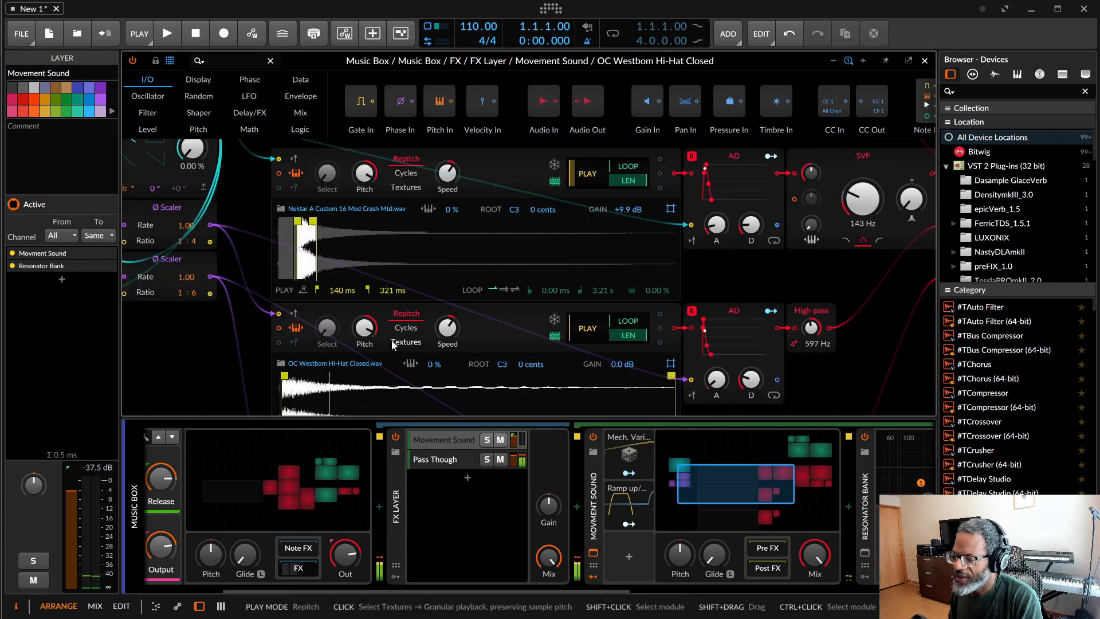
scroll(453, 310, up, 1)
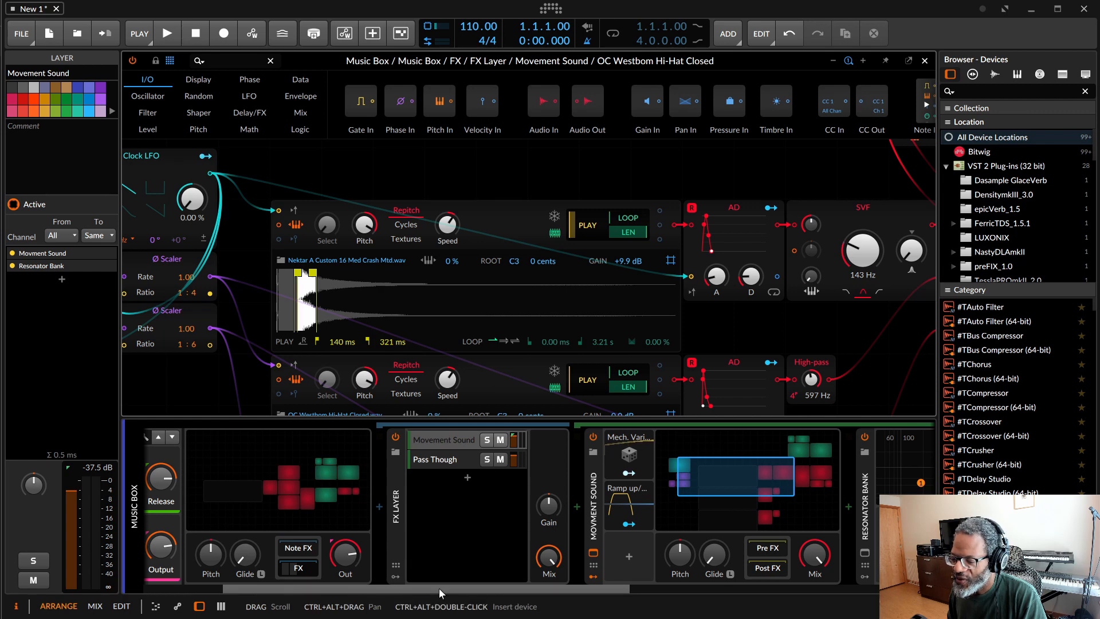
Step: Replace the Music Box preset with The Entity preset and open its grid patch
drag(439, 588, 348, 596)
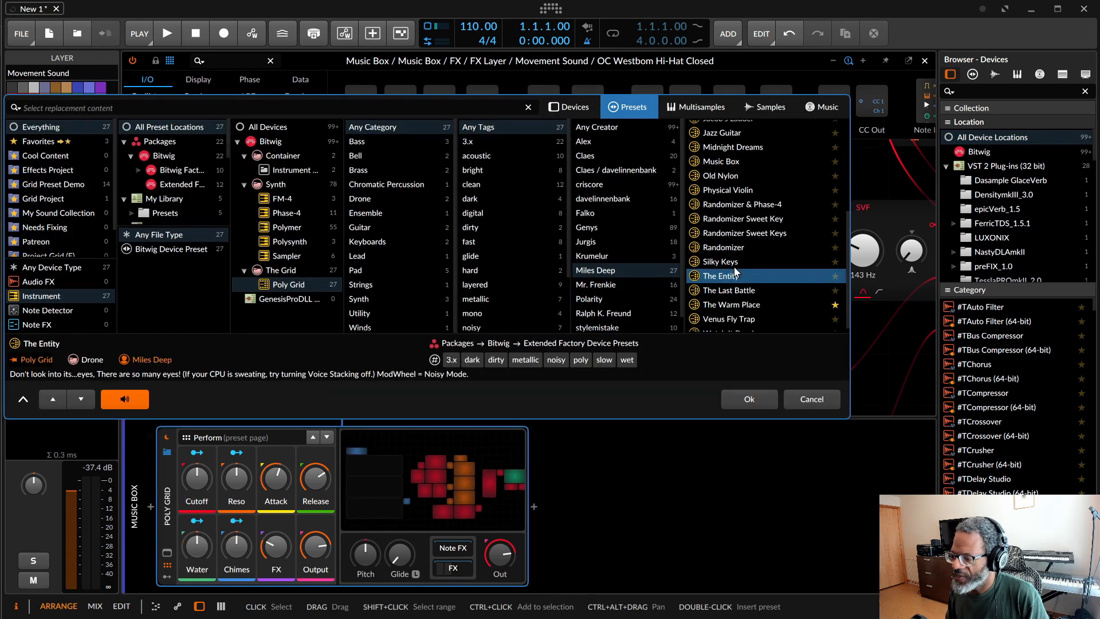
click(750, 401)
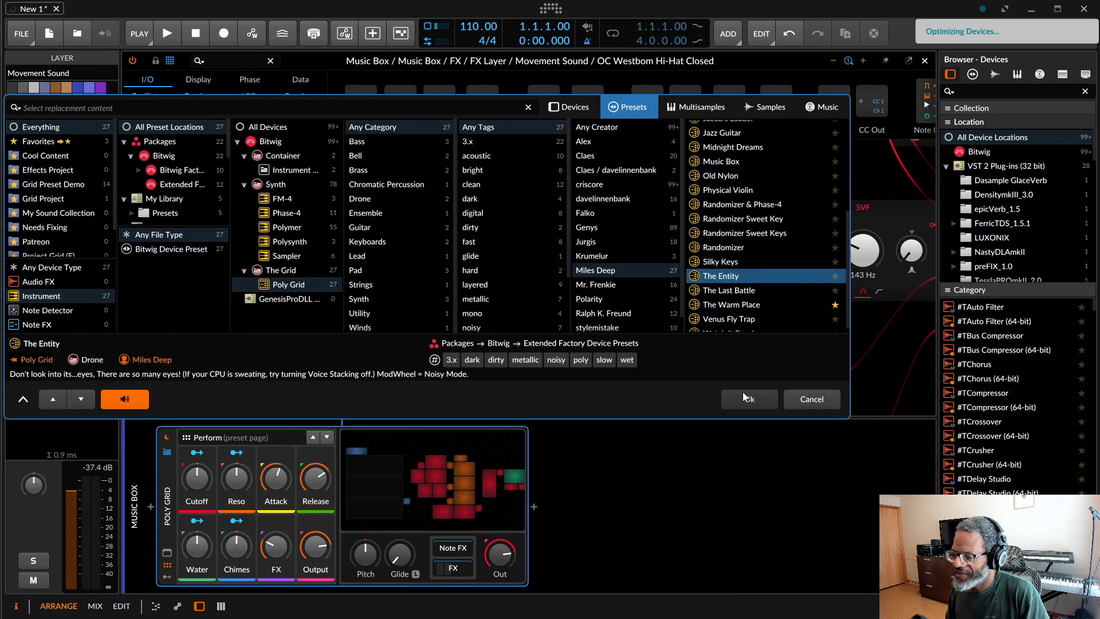
click(467, 484)
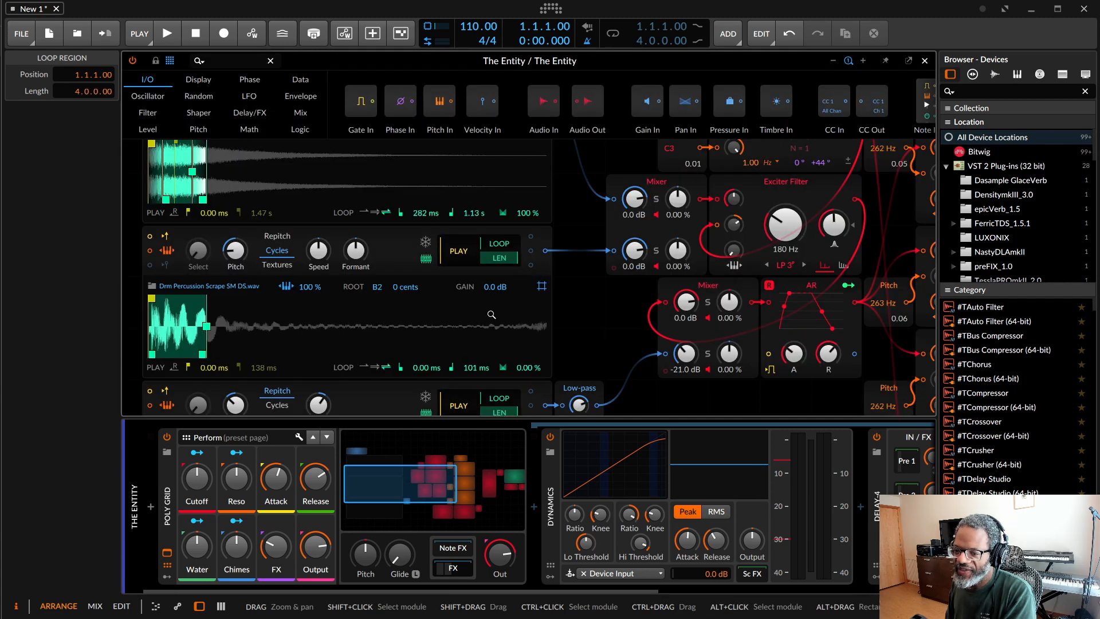
Step: Examine The Entity patch's samplers, exciter filter and resonator bank
scroll(605, 314, up, 2)
scroll(605, 314, right, 2)
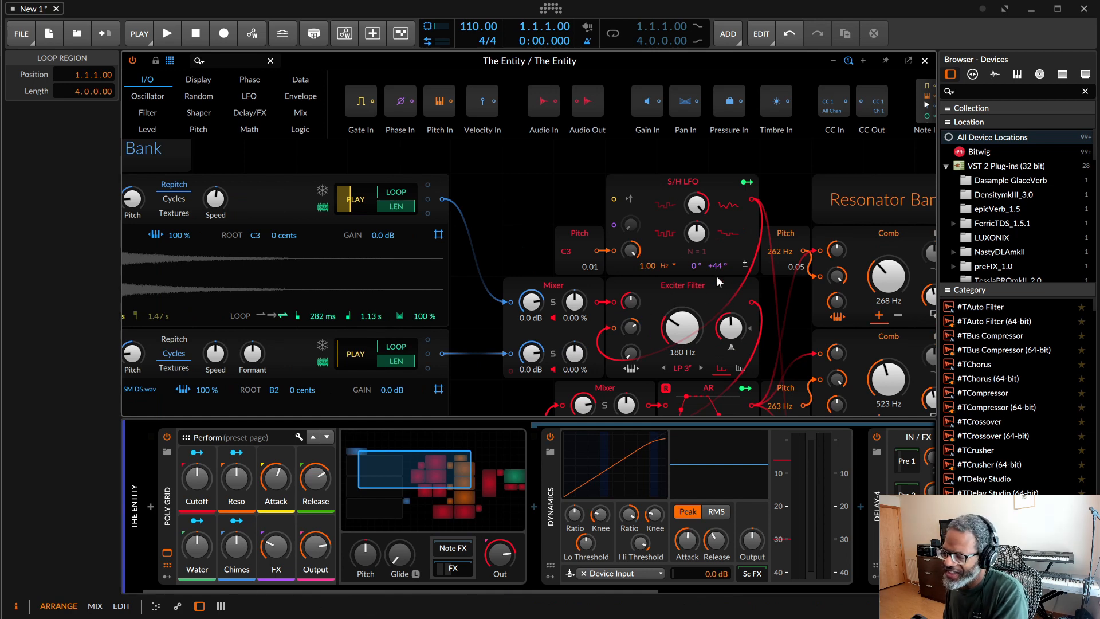
scroll(707, 295, down, 2)
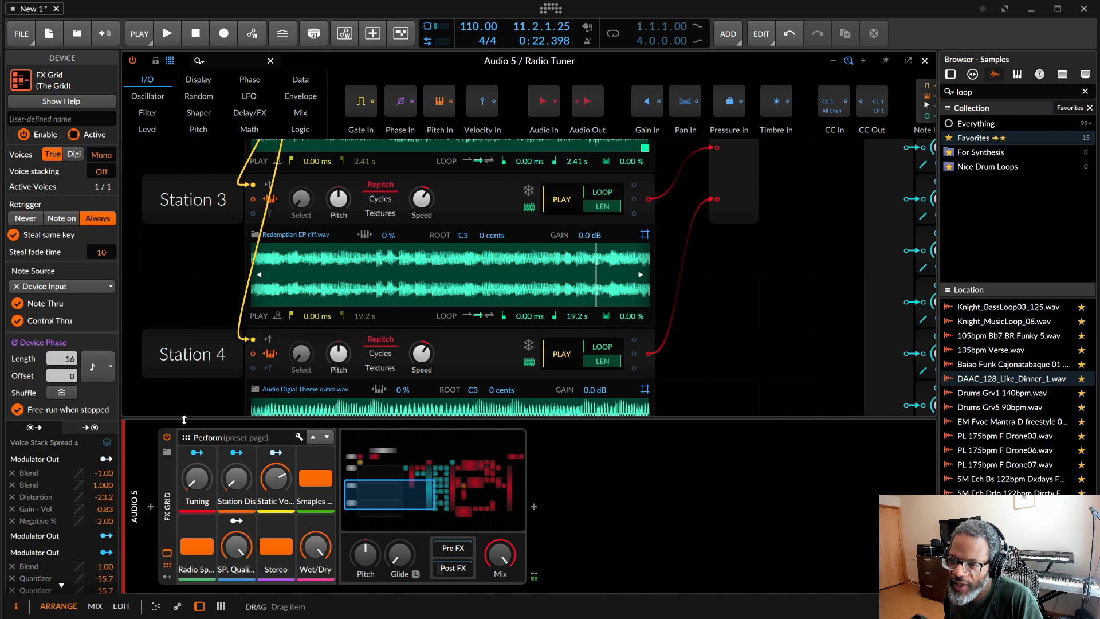
Step: Play the loop through Radio Tuner, compare it with the Radio Sp. switch off and on, and lower SP. Quality
click(167, 35)
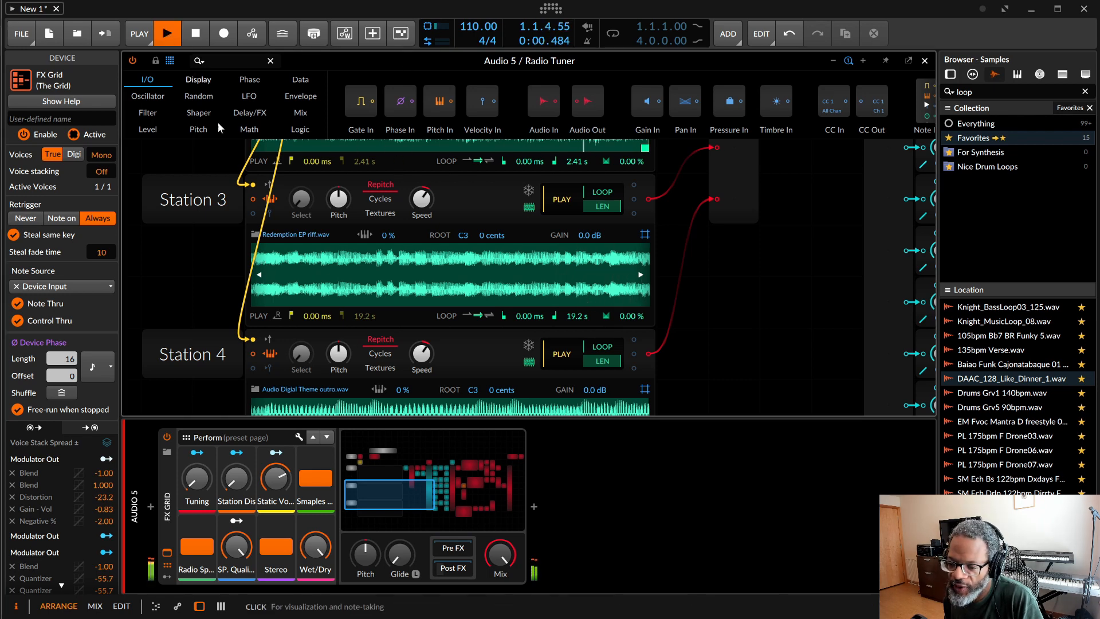
mouse_move(191, 485)
mouse_down()
mouse_move(191, 476)
mouse_move(194, 491)
mouse_up()
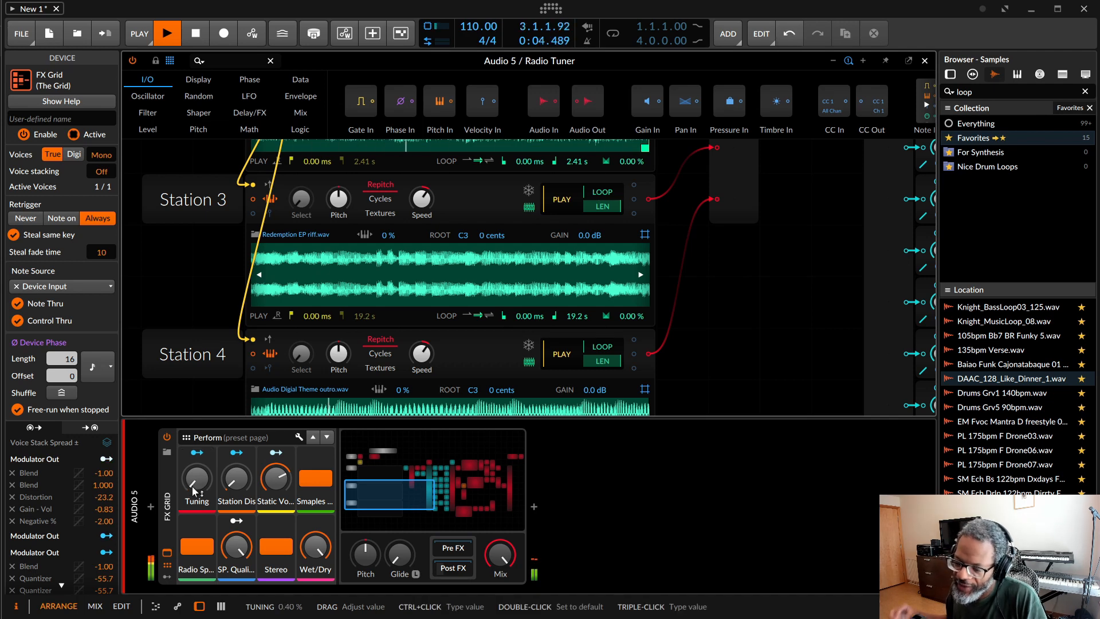
click(194, 547)
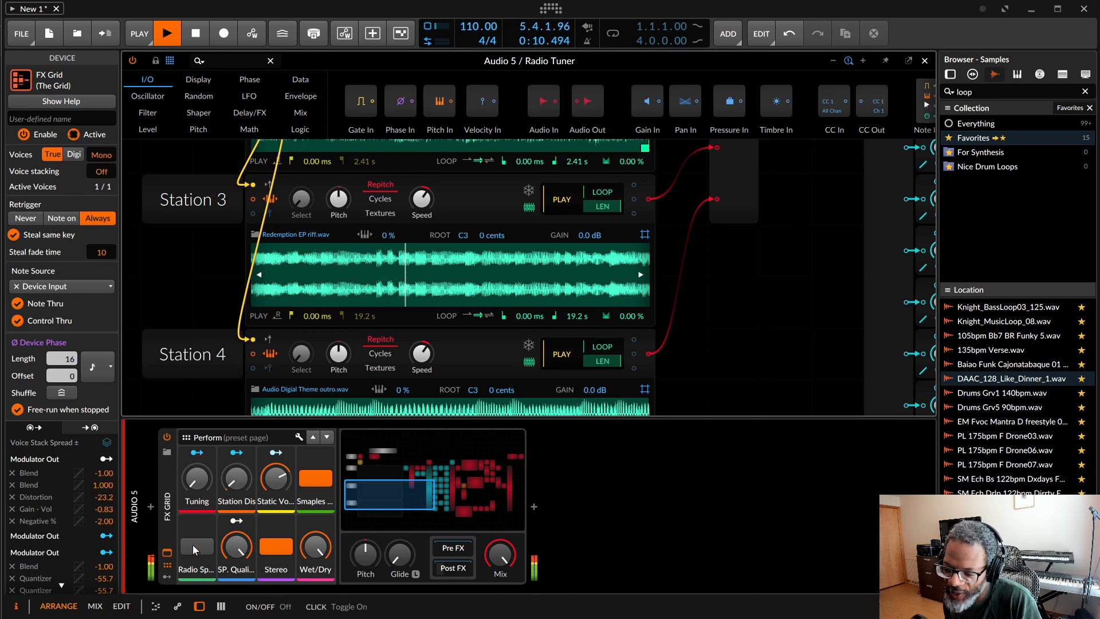
click(193, 547)
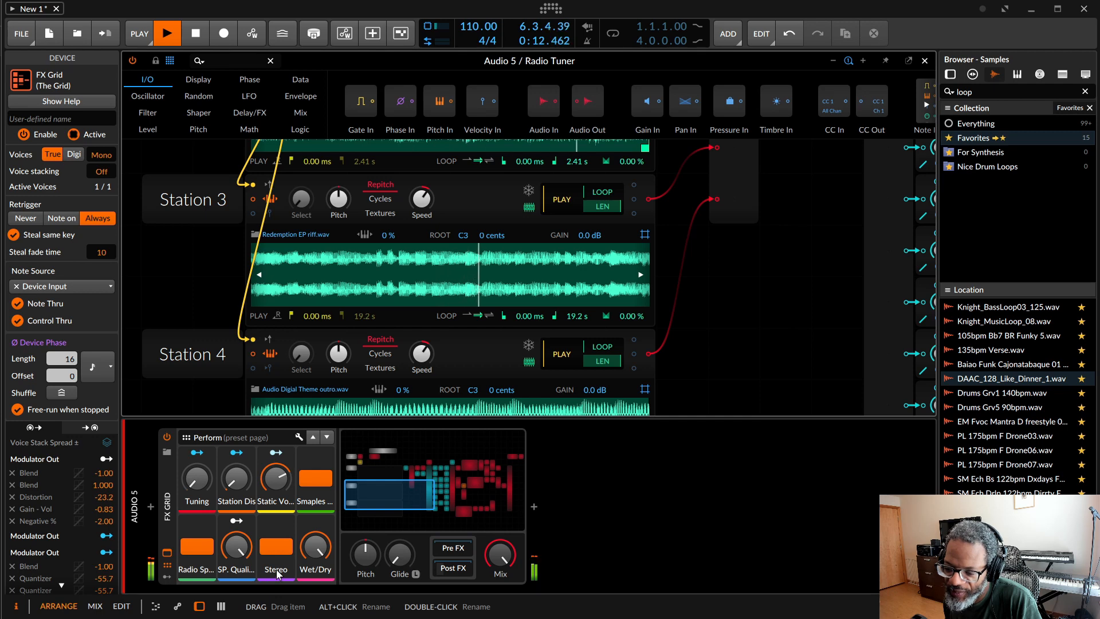
mouse_move(235, 559)
mouse_down()
mouse_move(236, 595)
mouse_move(236, 563)
mouse_up()
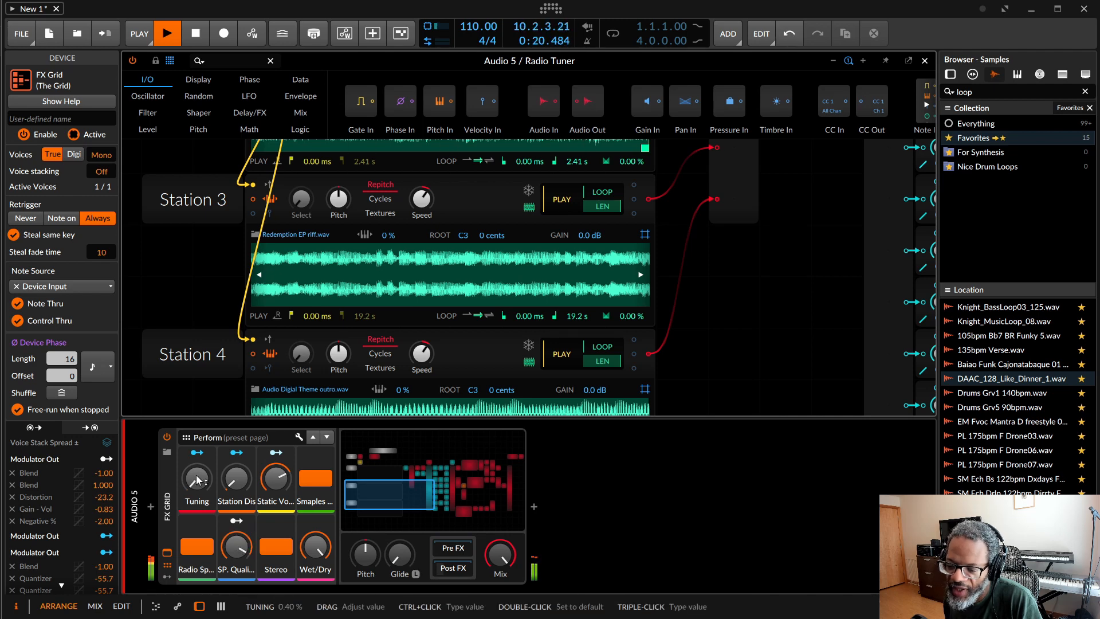
Step: Sweep Radio Tuner's Tuning up to about 35%, return it to minimum, and stop playback
drag(197, 487, 196, 487)
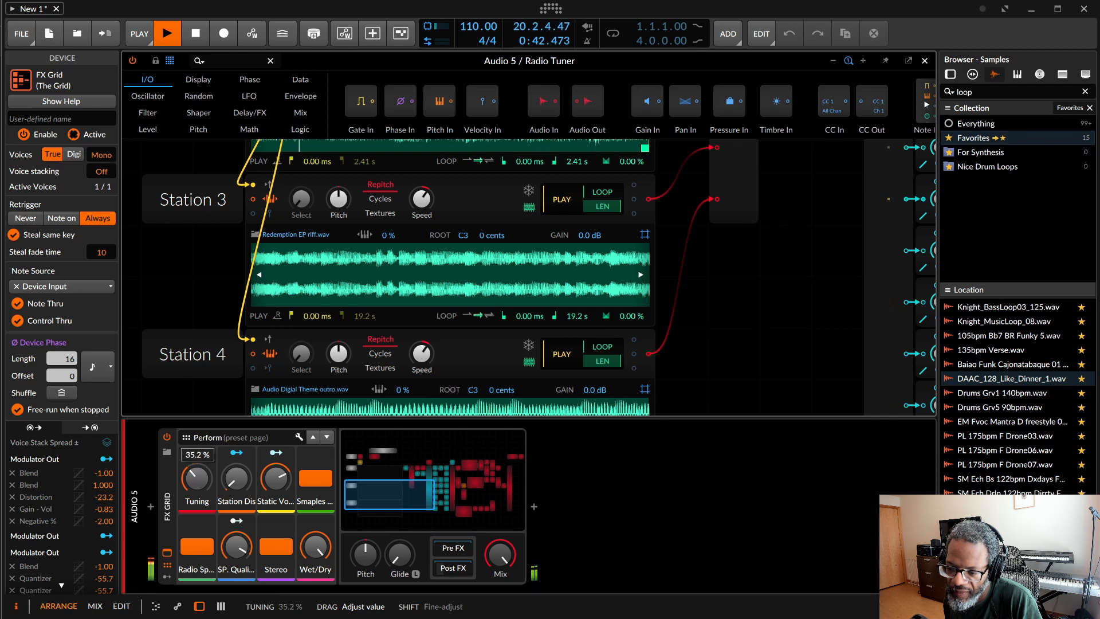
drag(196, 487, 196, 516)
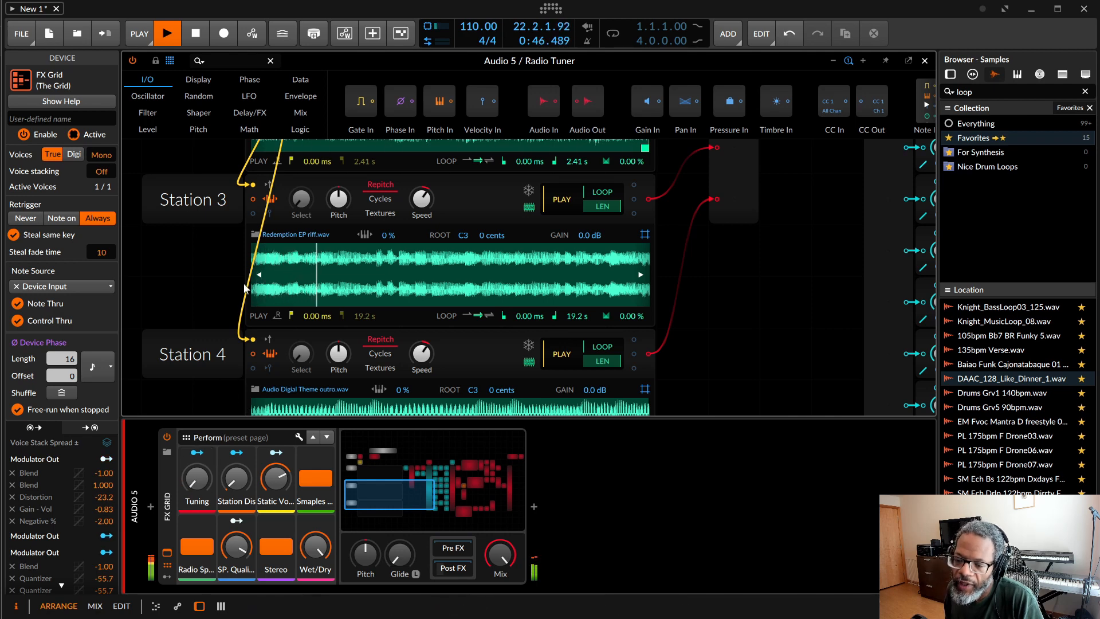
click(198, 41)
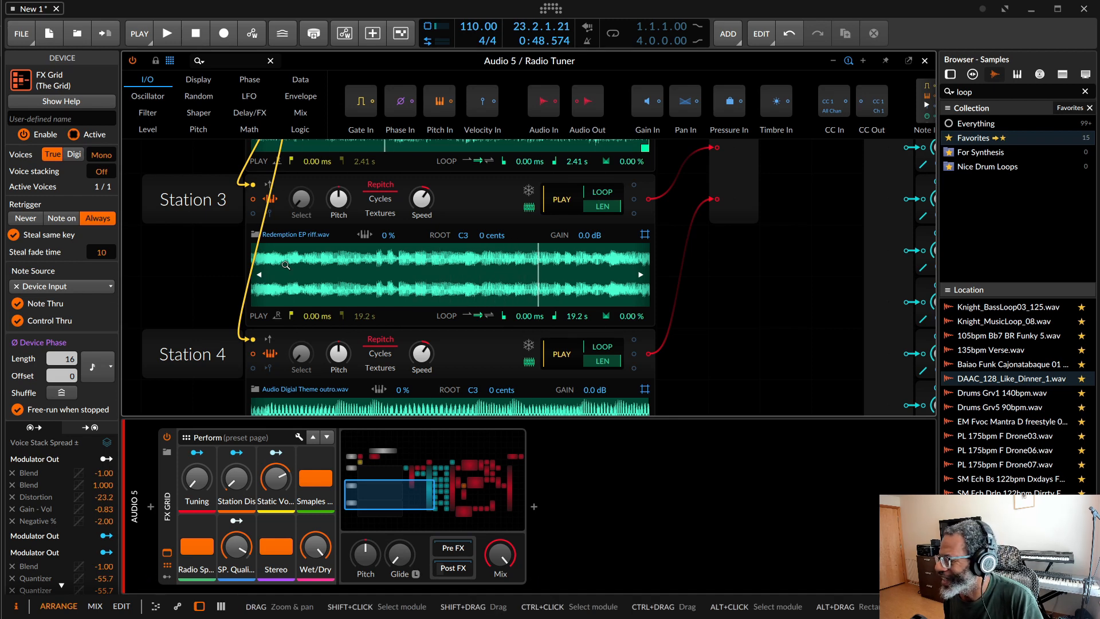
Step: Examine the Radio Tuner patch from the station samplers through the noise, clip and bend modules to the distortion section
scroll(769, 322, up, 3)
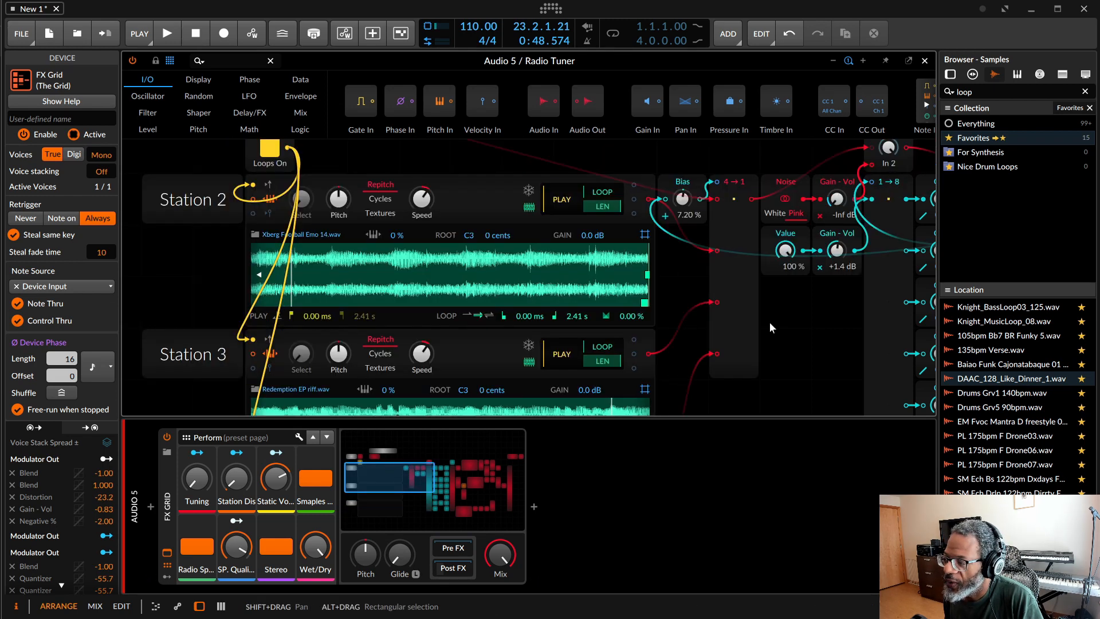
scroll(769, 321, right, 4)
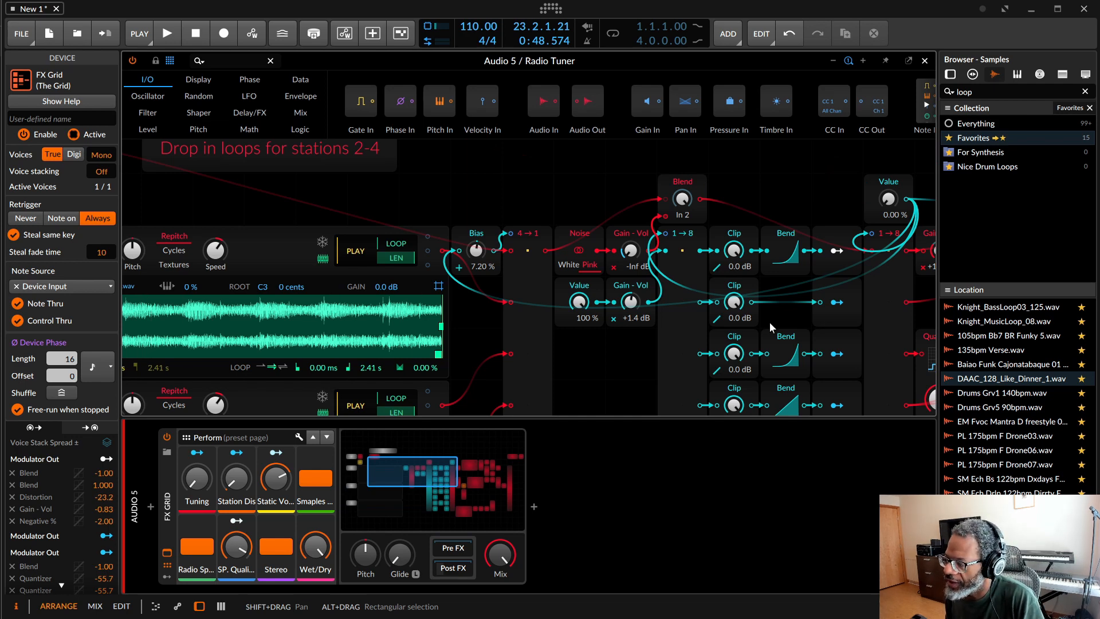
scroll(769, 321, right, 6)
scroll(769, 327, right, 1)
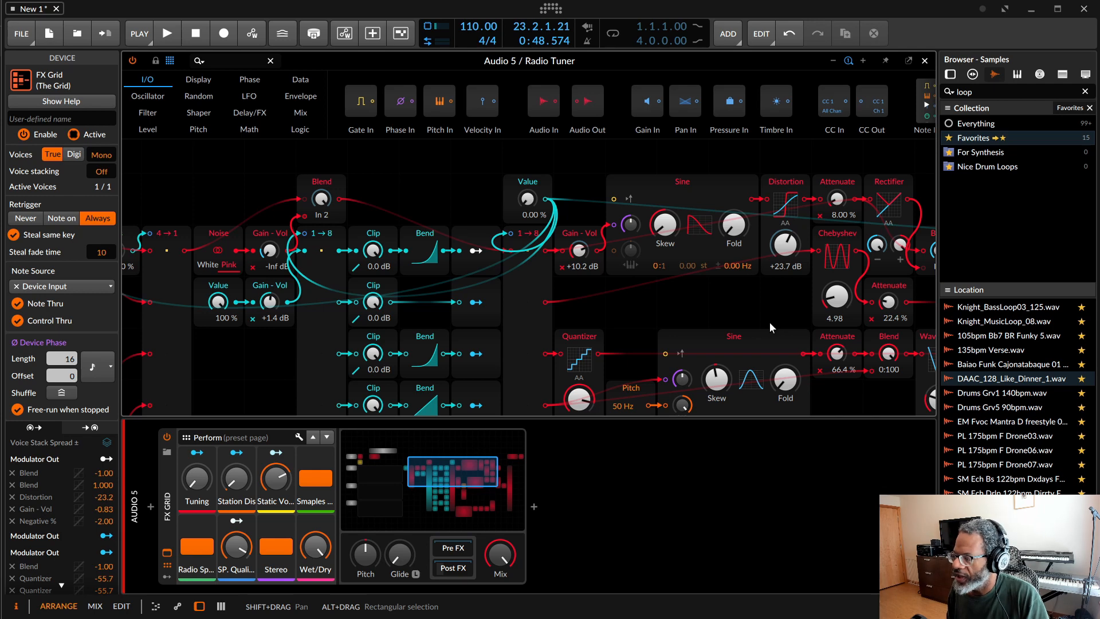
scroll(769, 321, right, 2)
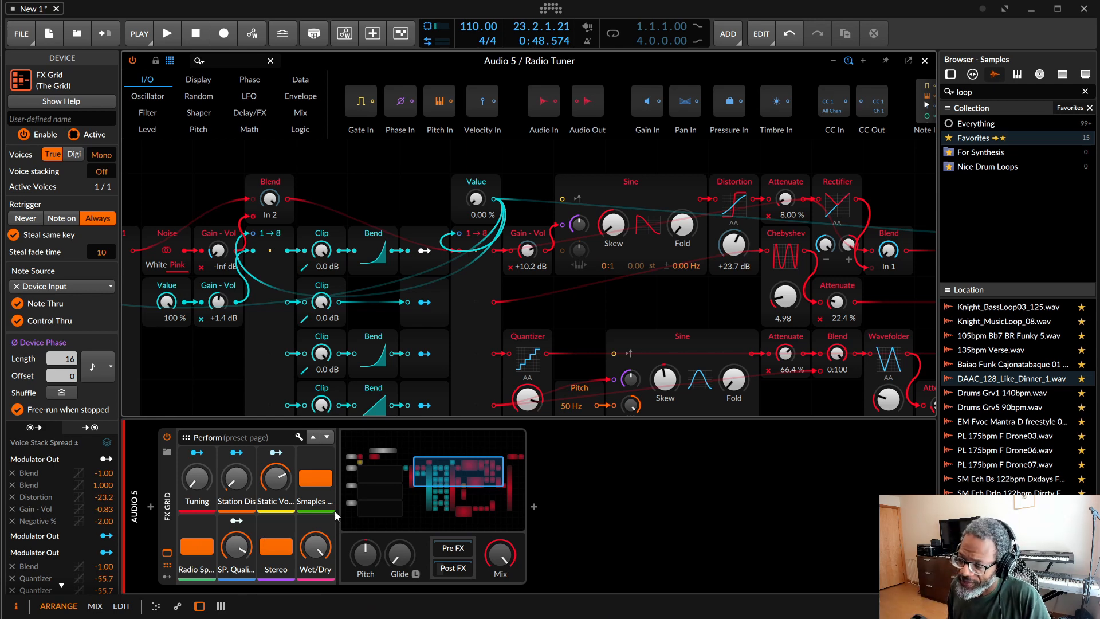
scroll(612, 325, left, 1)
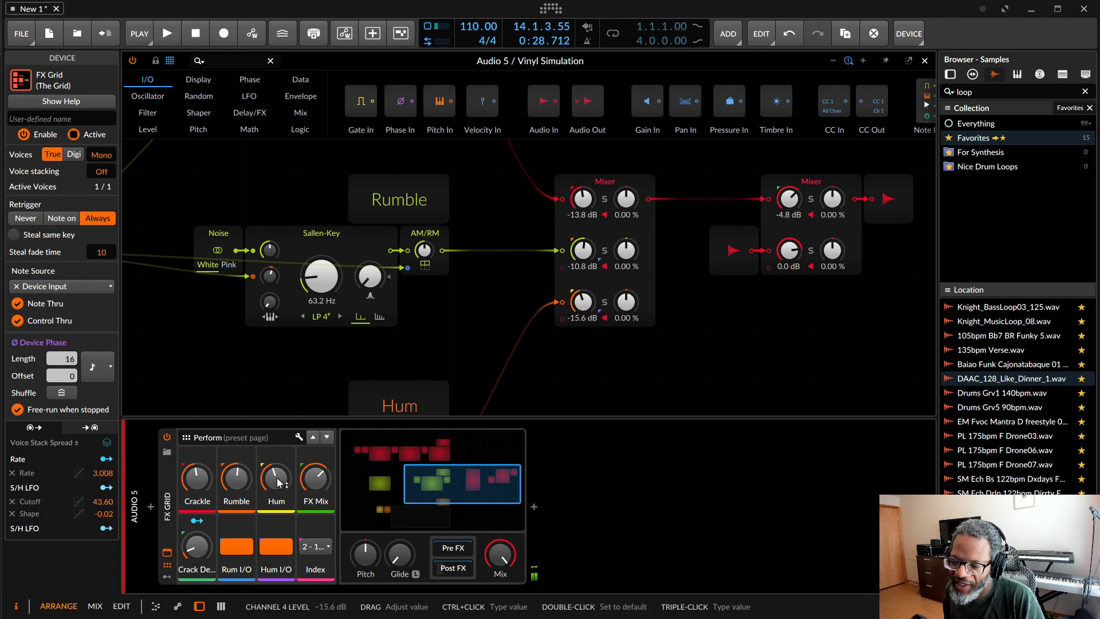
Step: Play the loop through Vinyl Simulation and audition the Index settings 3 - 1970's and 4 - 1960's
click(167, 34)
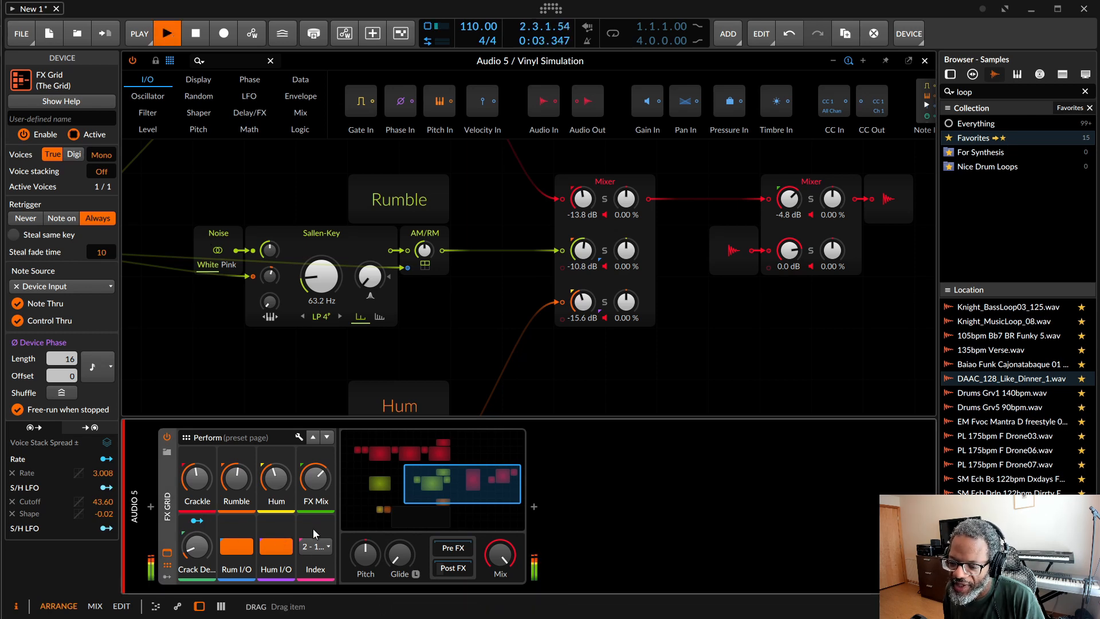
click(315, 549)
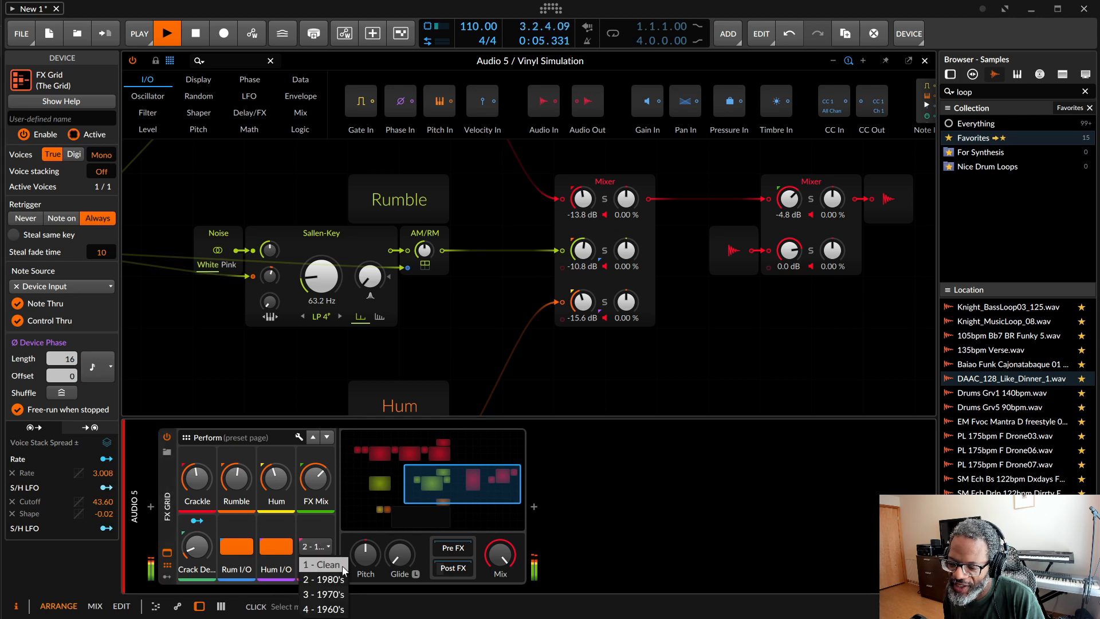
click(326, 595)
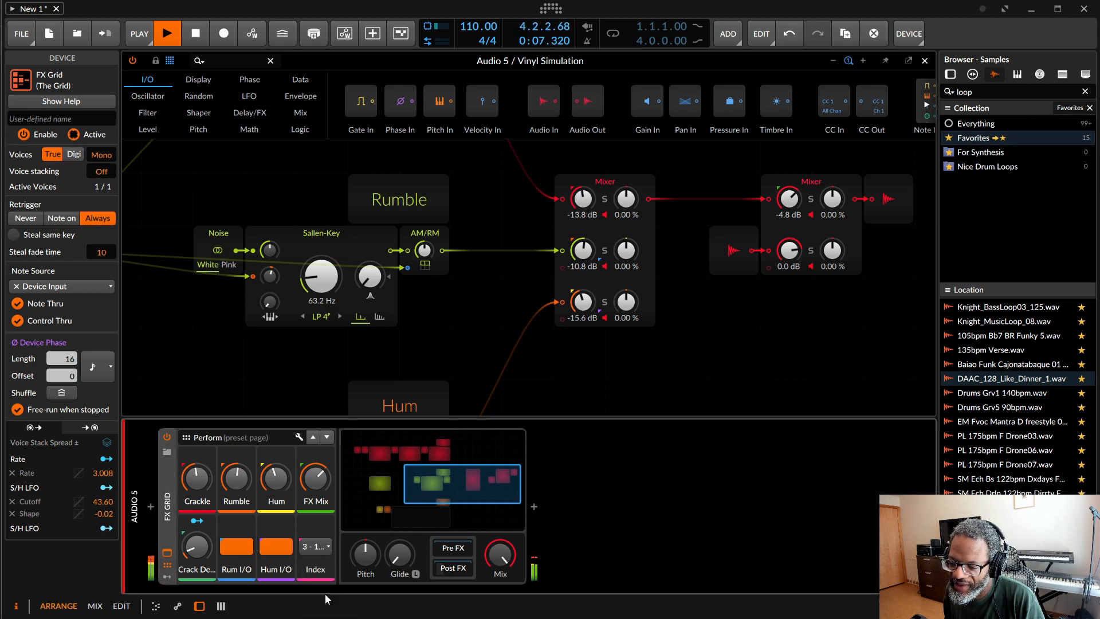
click(326, 549)
click(330, 609)
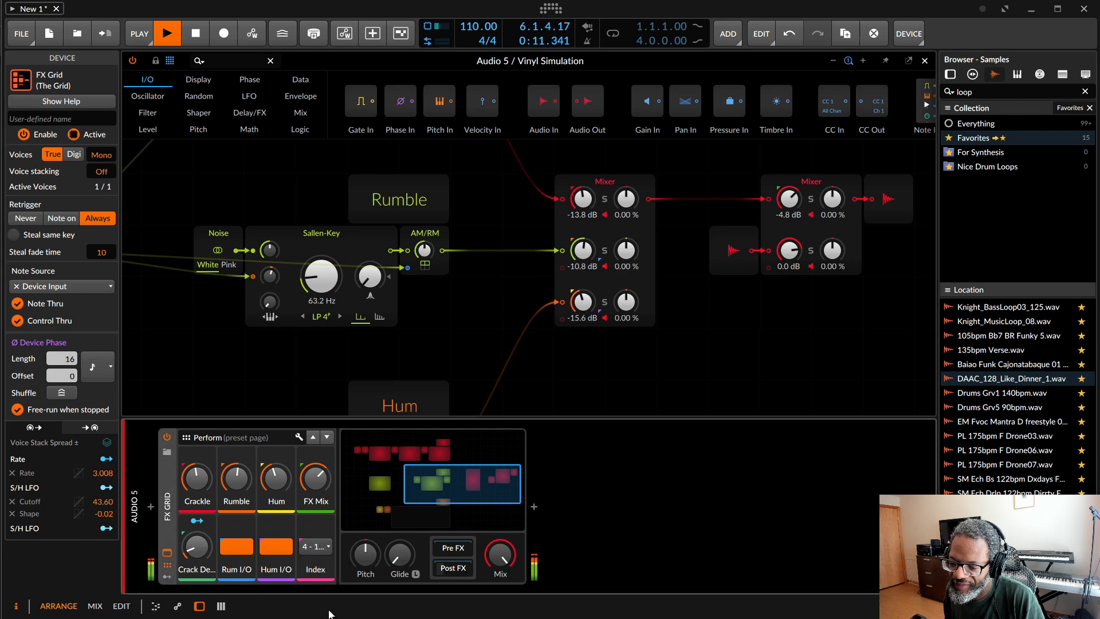
Step: Audition the Vinyl Simulation Index settings 1970's, 1980's and Clean, return to 2 - 1980's, and stop playback
click(323, 553)
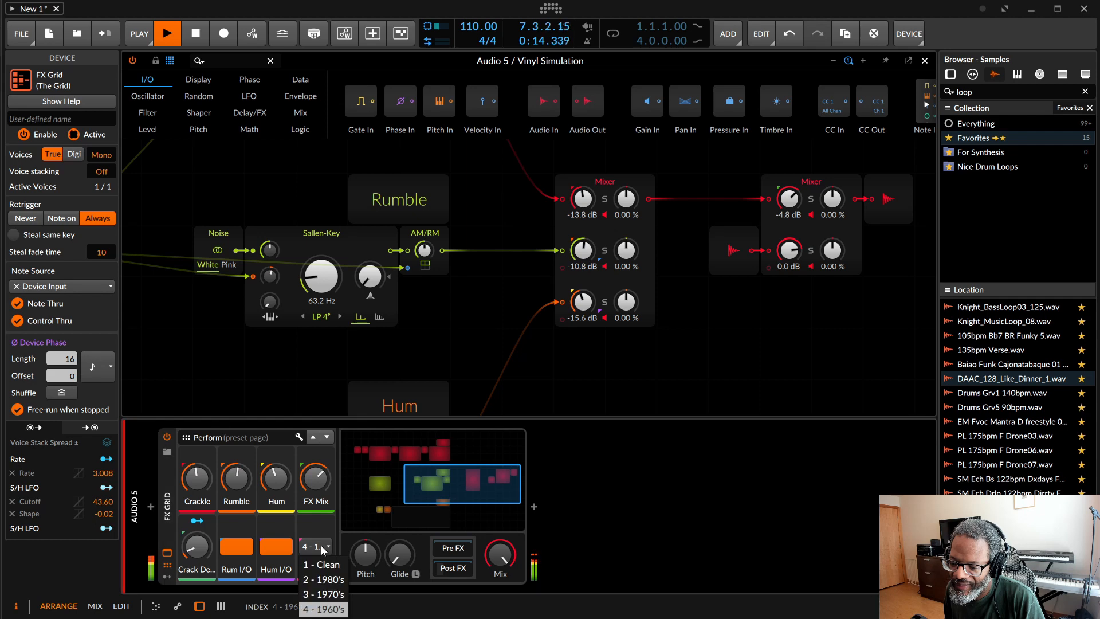
click(321, 595)
click(317, 547)
click(323, 579)
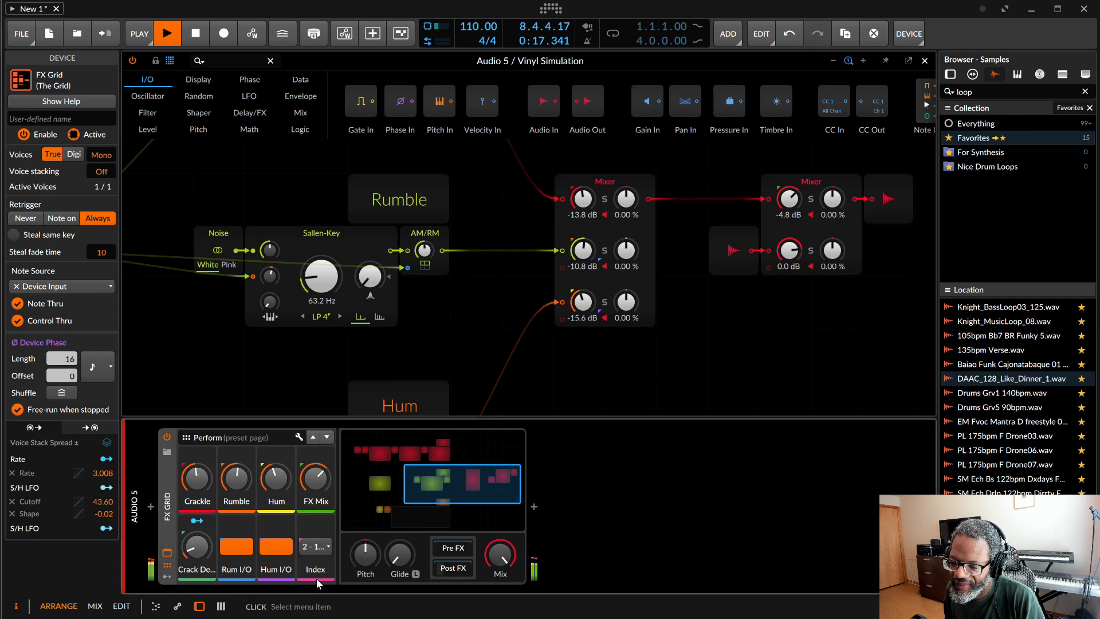
click(317, 549)
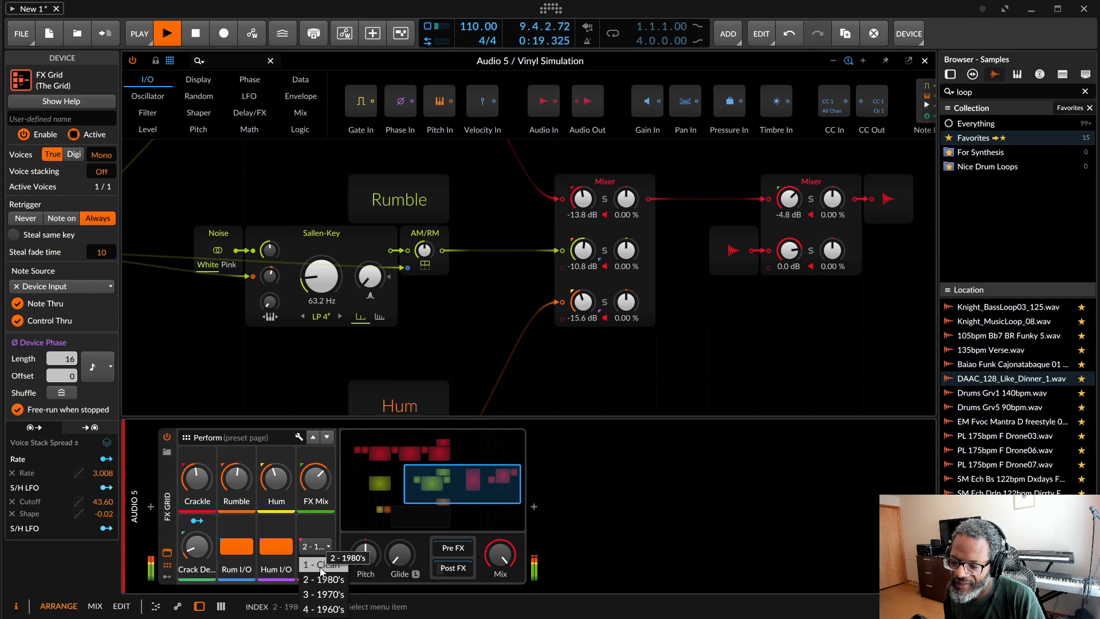
click(320, 566)
click(317, 551)
click(322, 579)
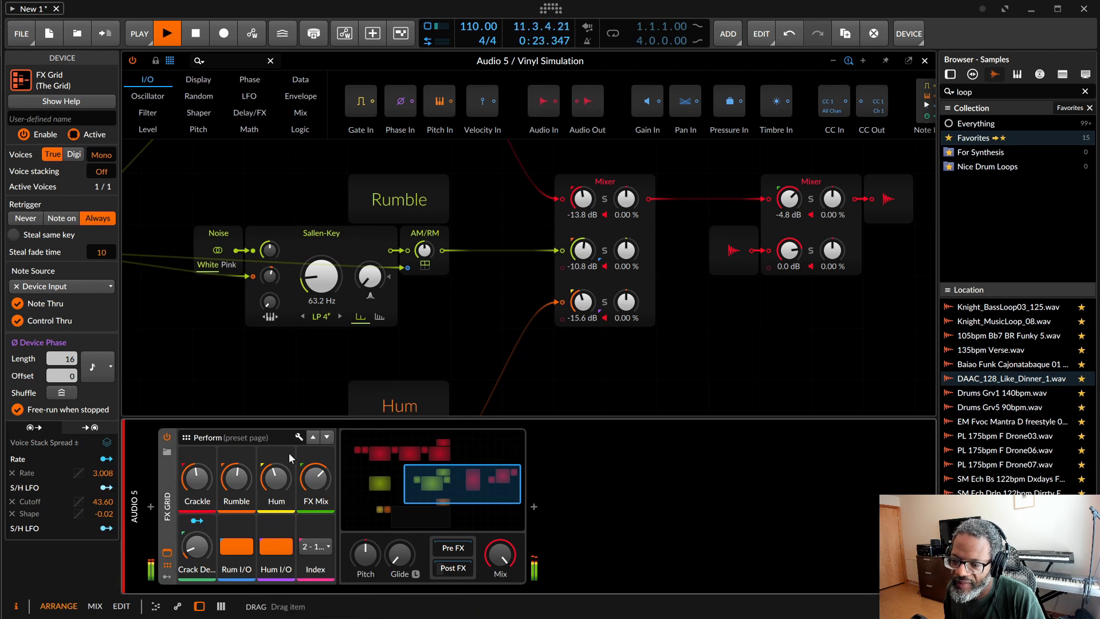
click(196, 34)
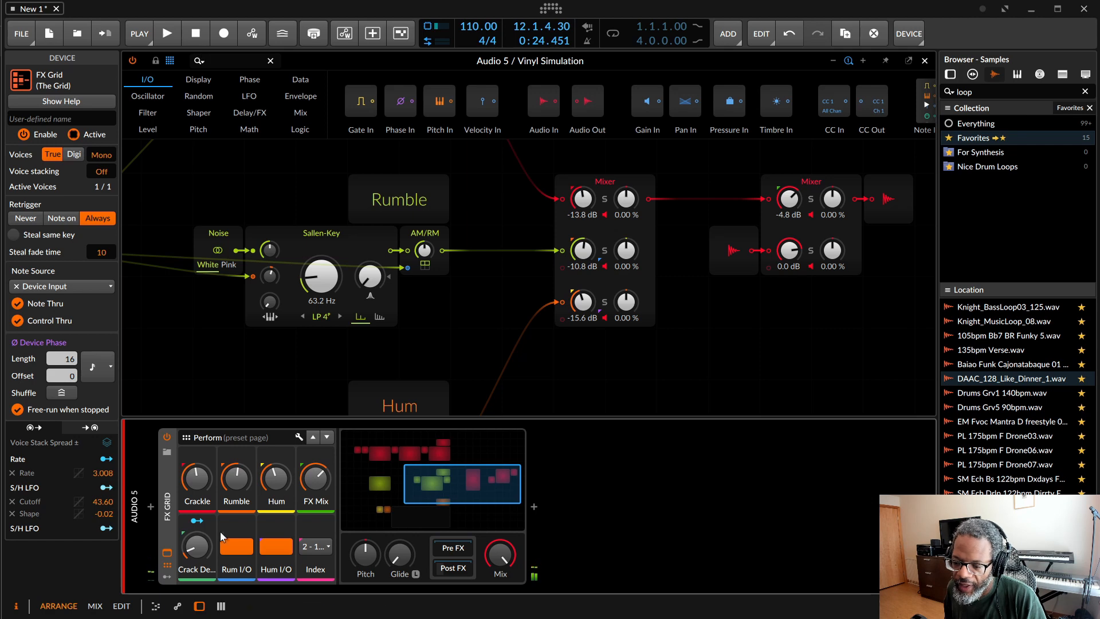
Step: Set Vinyl Simulation's crackle level to -14.5 dB, rumble to -8.2 dB and hum to -14.0 dB, and vary the crackle density
drag(278, 497, 200, 479)
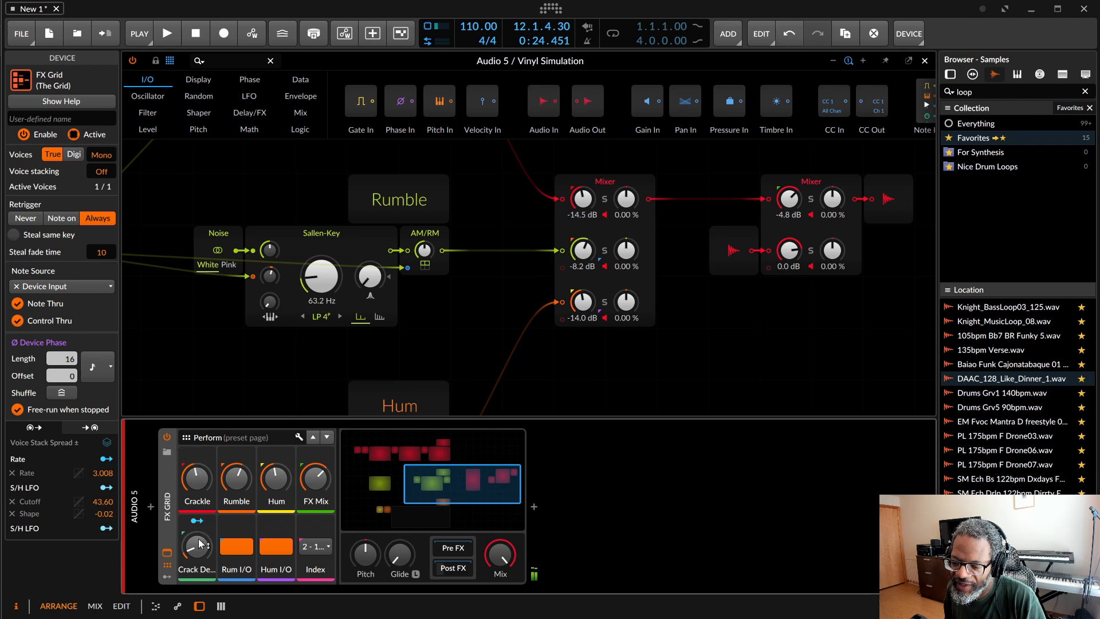
drag(197, 544, 198, 541)
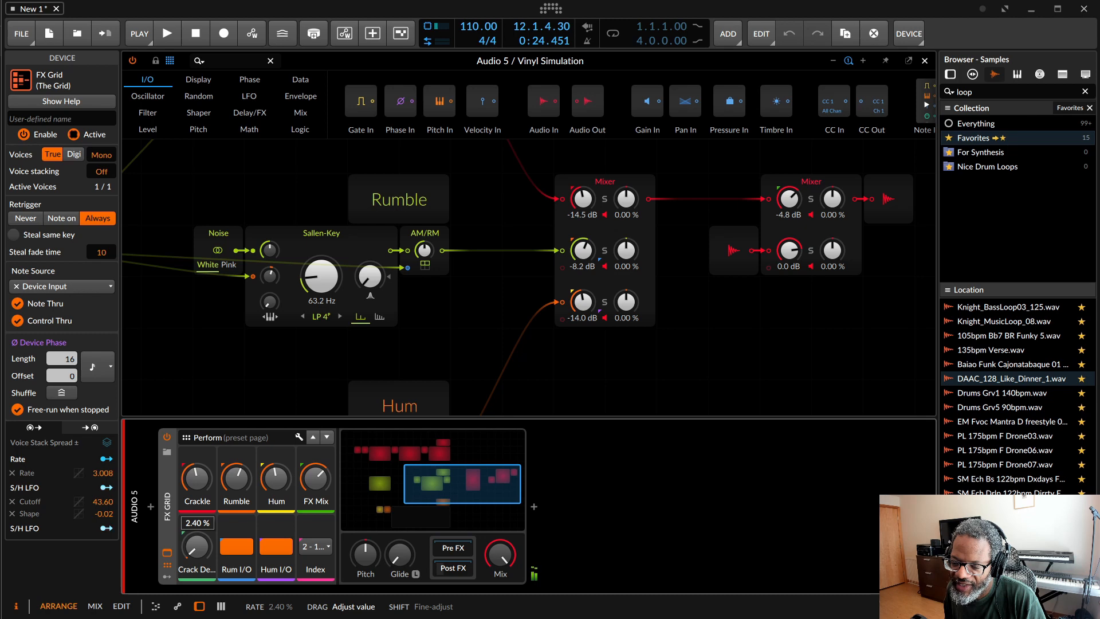
mouse_move(198, 541)
mouse_down()
mouse_move(198, 513)
mouse_move(195, 548)
mouse_up()
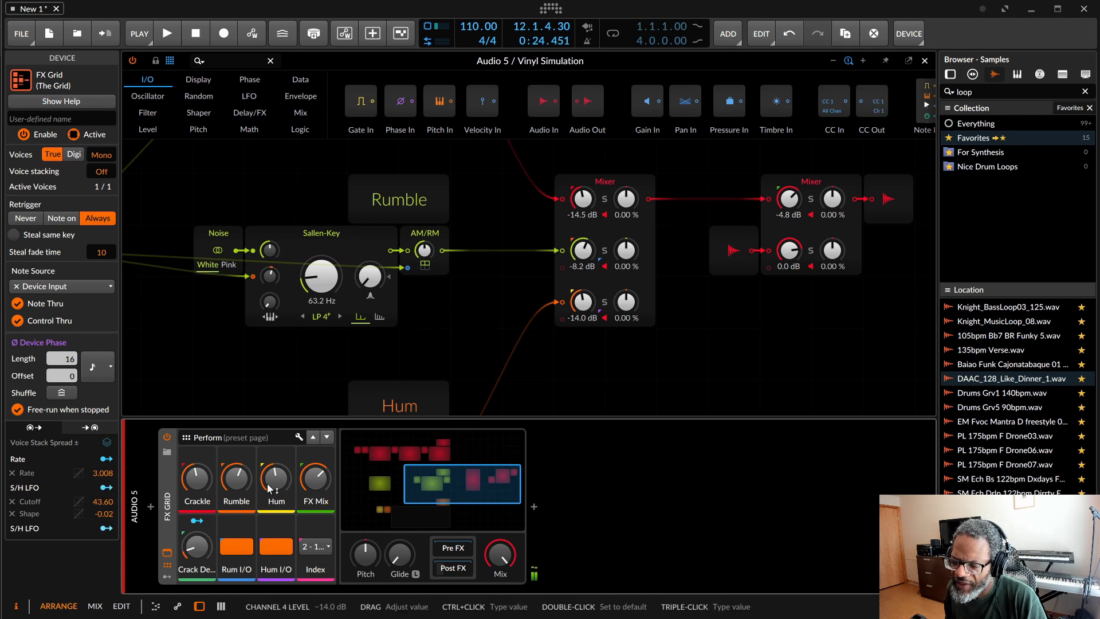
Step: Examine the Hum, Crackle and Rumble sections of the Vinyl Simulation patch
scroll(469, 352, down, 5)
scroll(469, 353, up, 2)
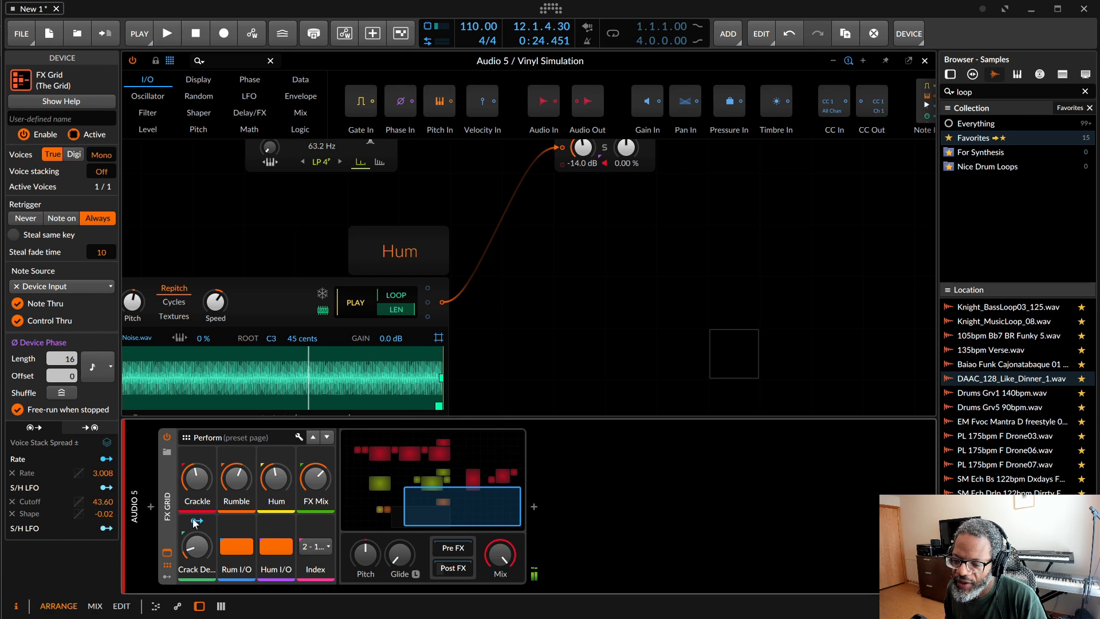
scroll(514, 405, up, 5)
scroll(517, 402, up, 1)
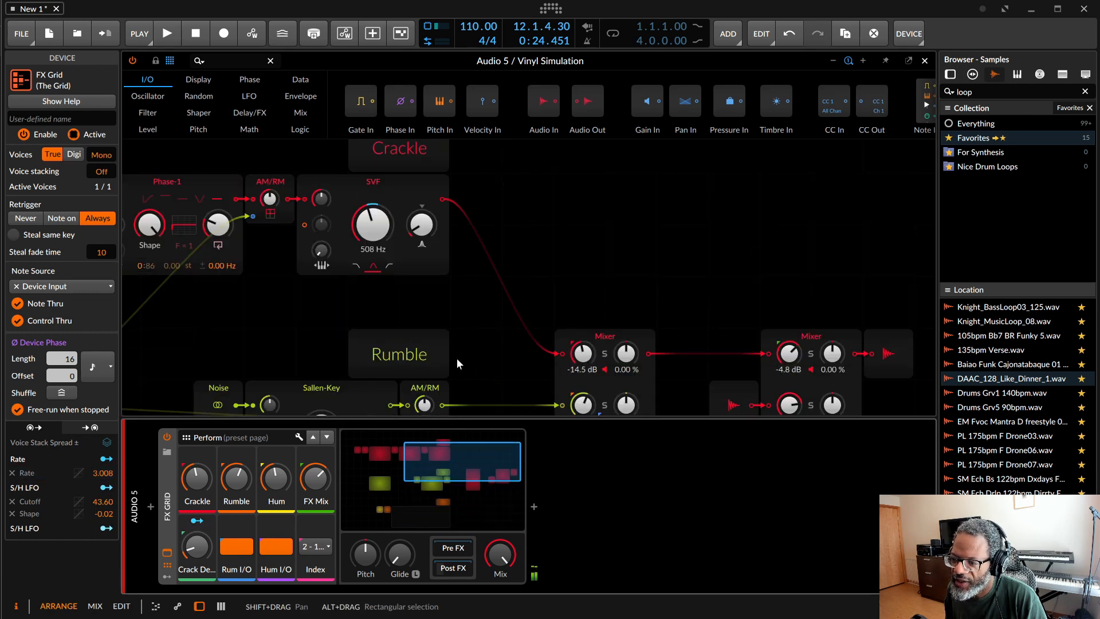
scroll(524, 335, down, 3)
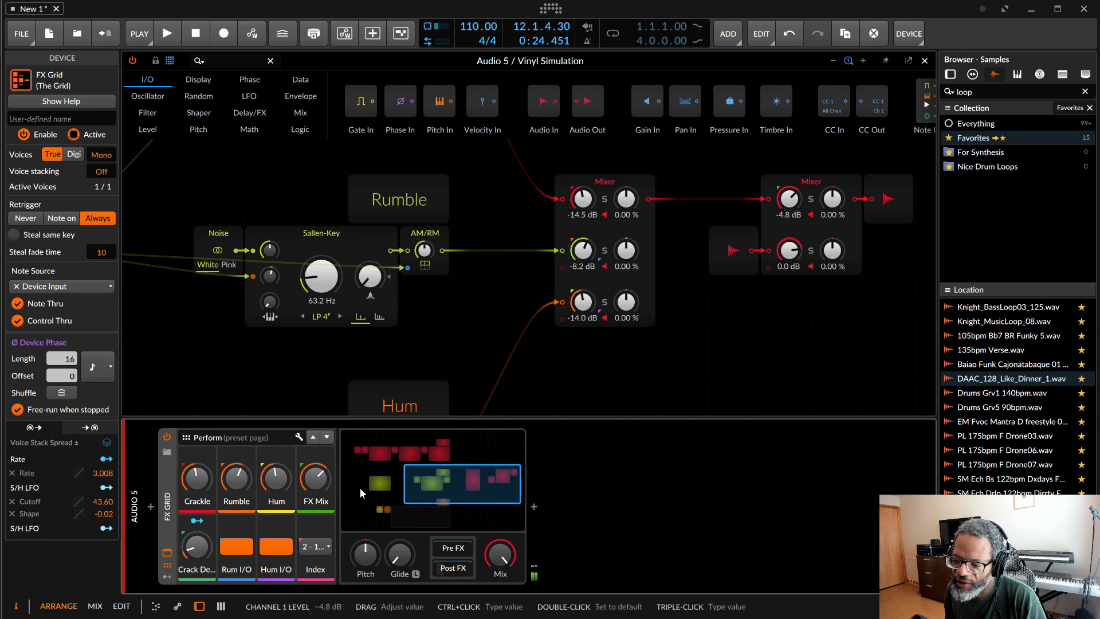
Step: Set the Vinyl Simulation Index to 3 - 1970's and open the device's Post FX chain
click(310, 546)
click(328, 594)
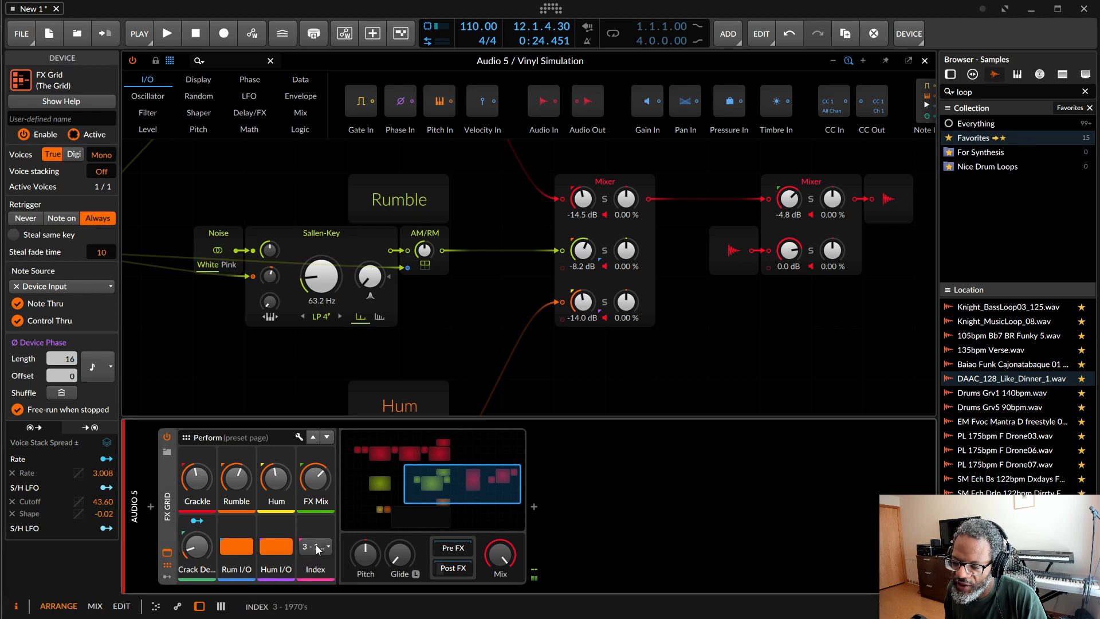
click(452, 568)
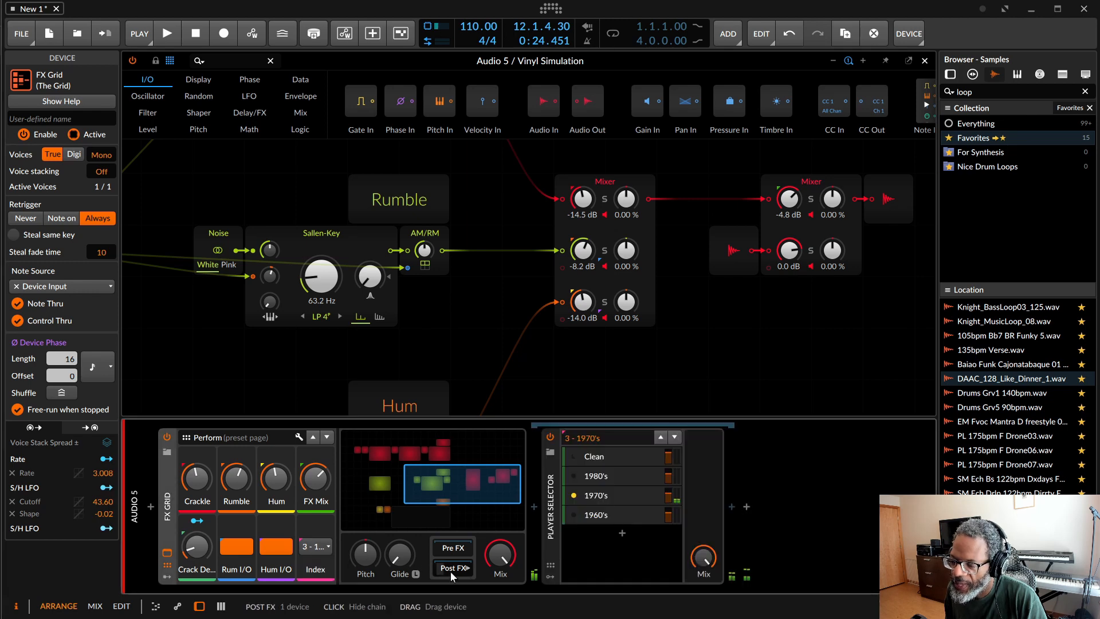
Step: Inspect the effect chains of the 1980's, 1970's, 1960's and Clean layers in the Player Selector
click(624, 475)
scroll(768, 504, down, 1)
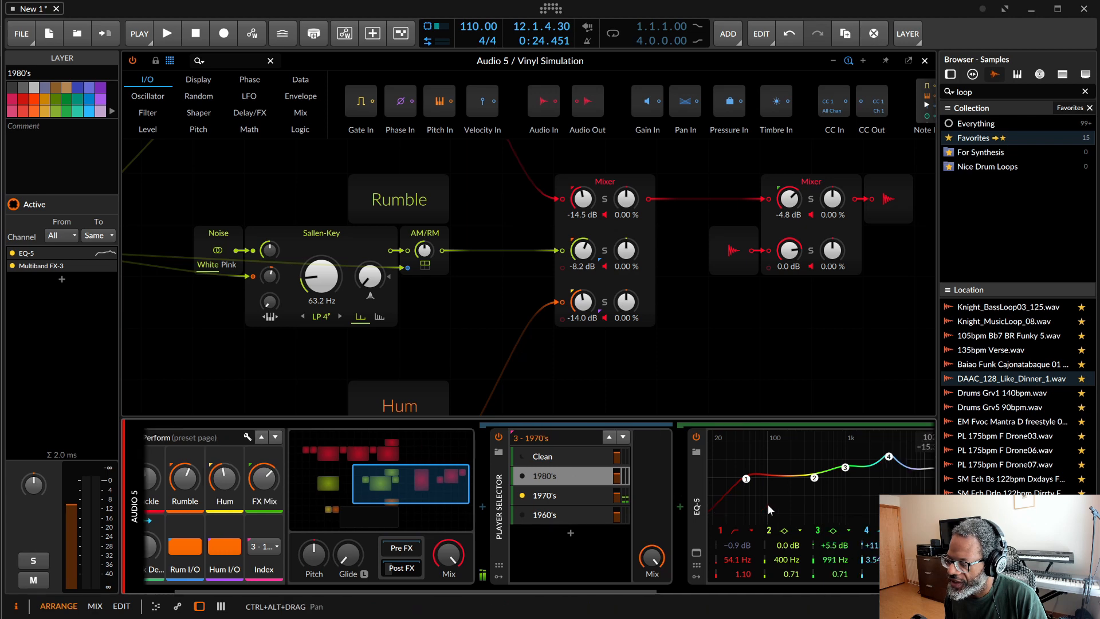
scroll(767, 504, down, 1)
click(512, 497)
click(513, 514)
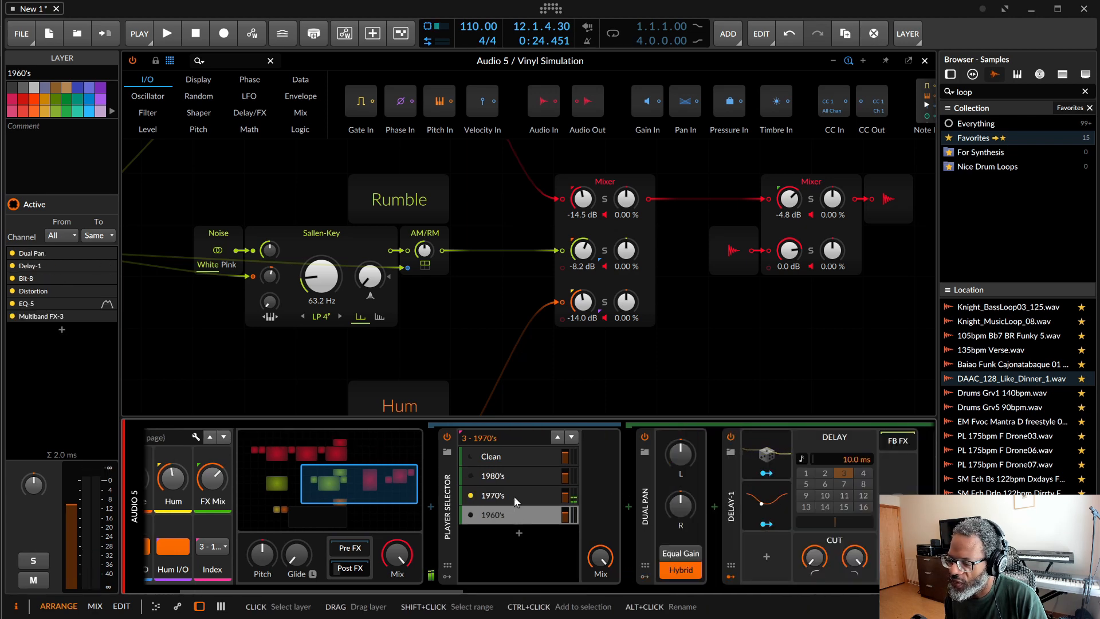
click(513, 496)
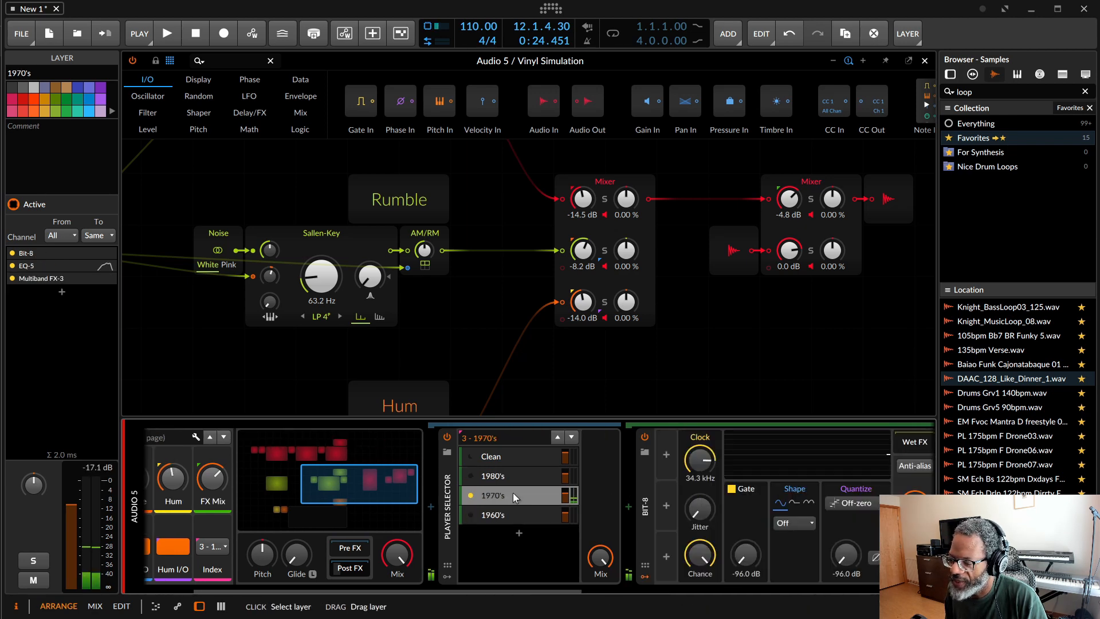
click(515, 454)
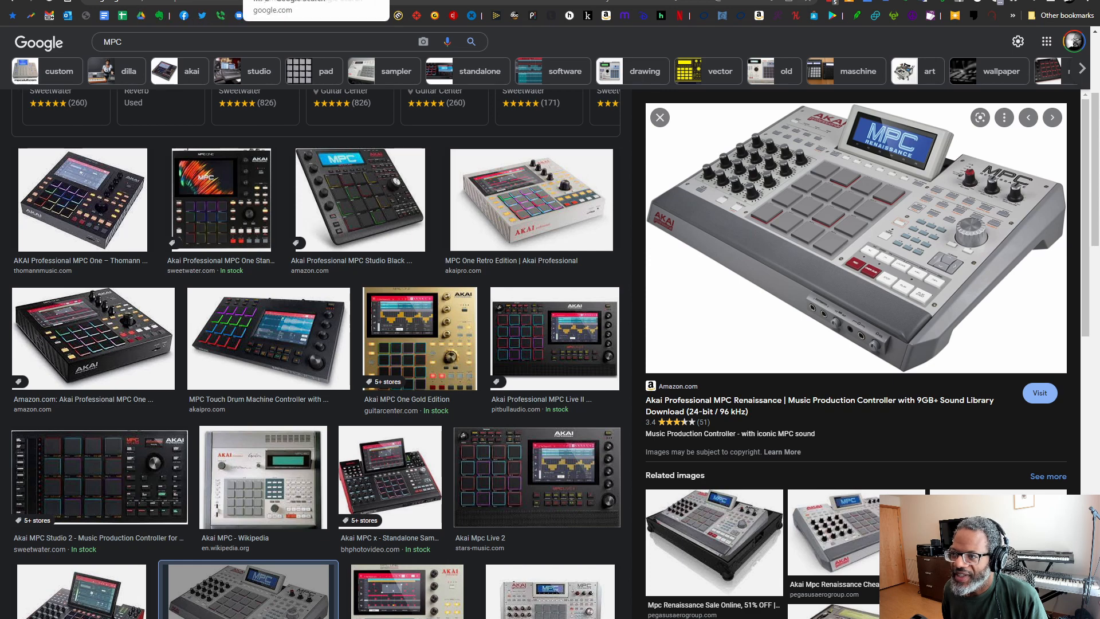
Step: In the web browser, move from the MPC image results to the teenage engineering op-1 results and on to the following page
click(441, 1)
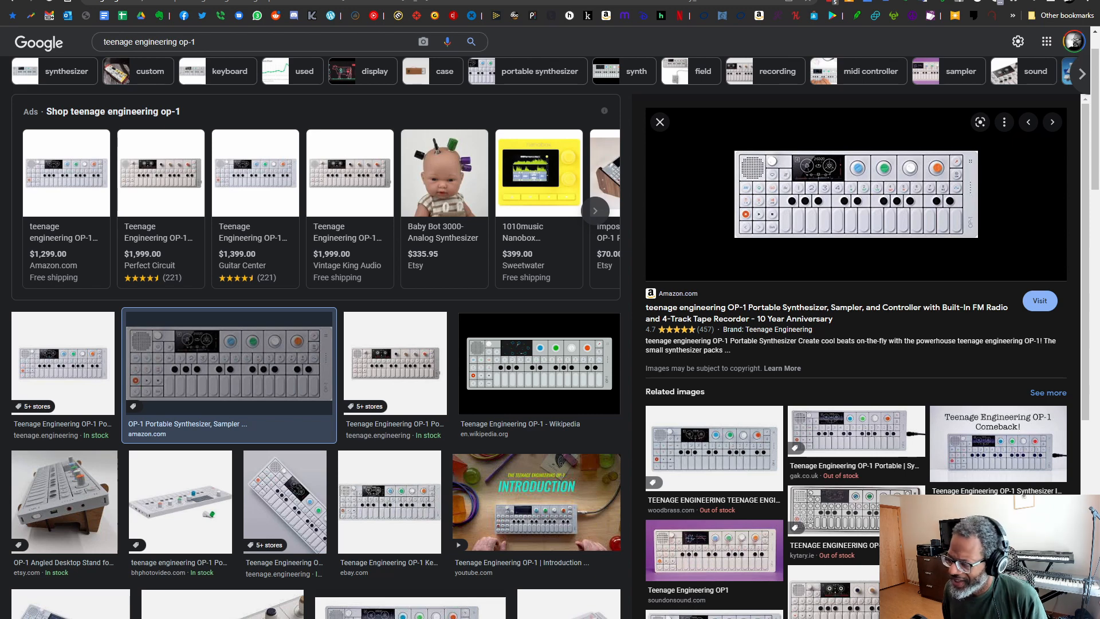
key(ctrl+Tab)
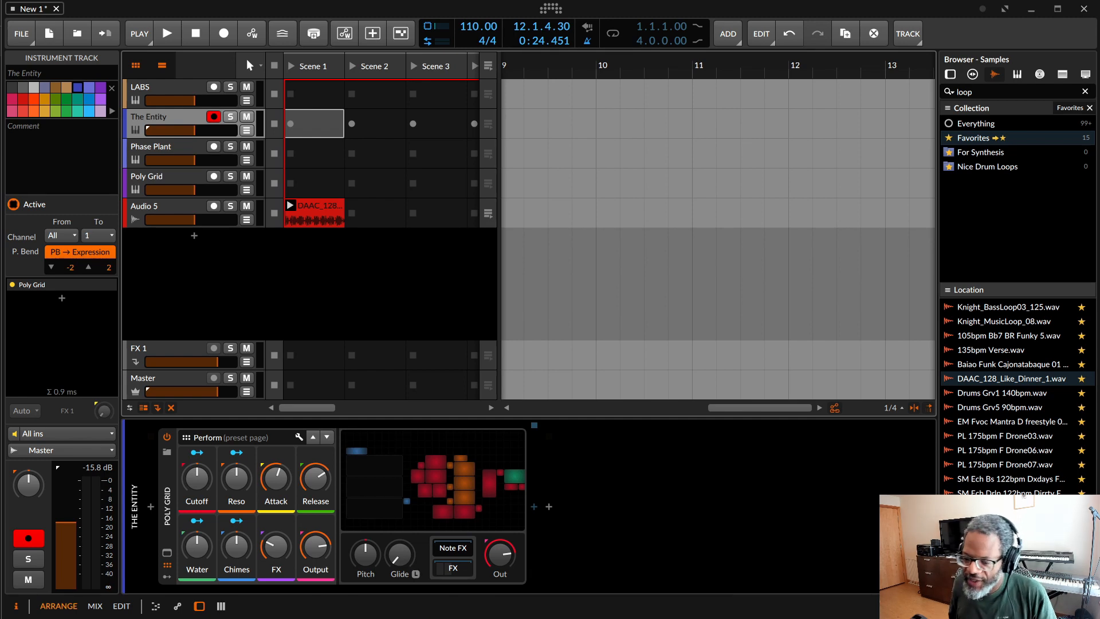
Step: Show the modulators of The Entity's Poly Grid and expand the Random 1 modulator's settings
click(167, 577)
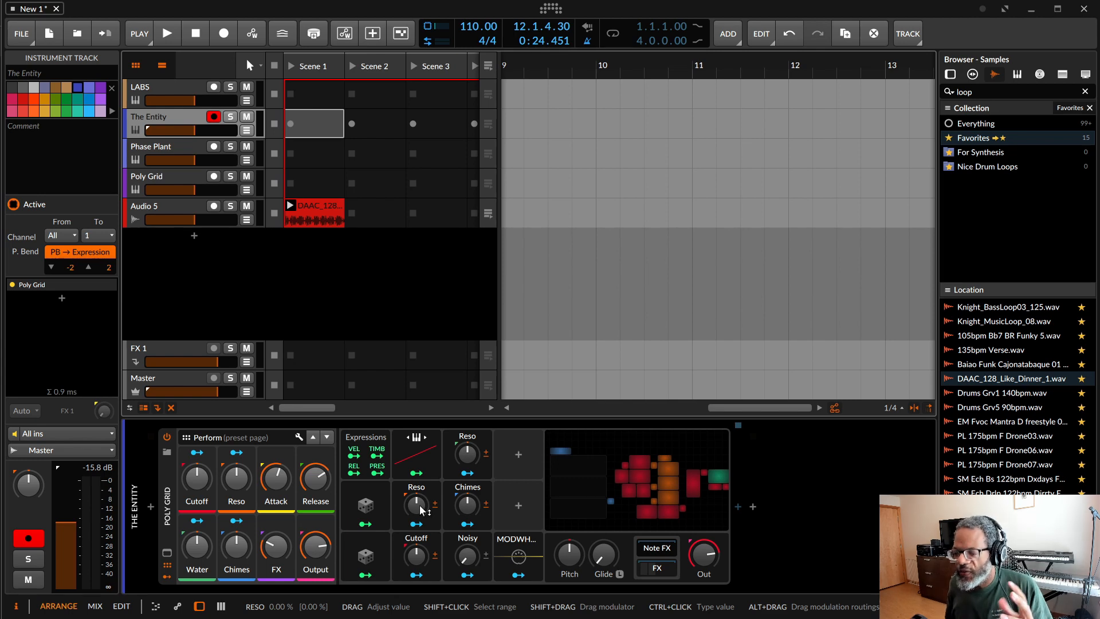
click(367, 507)
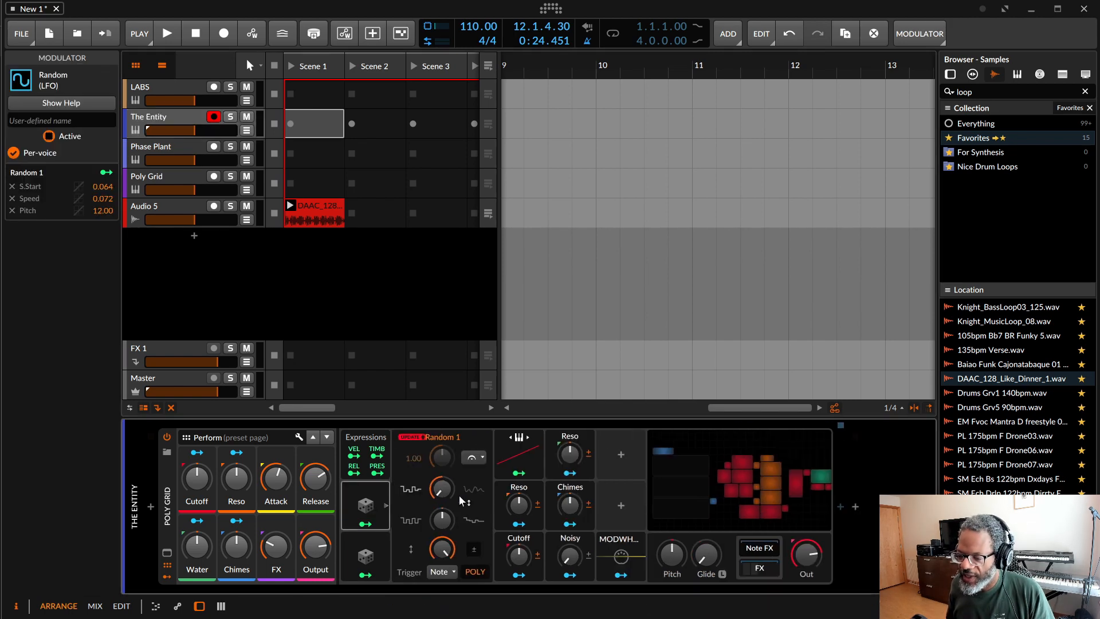
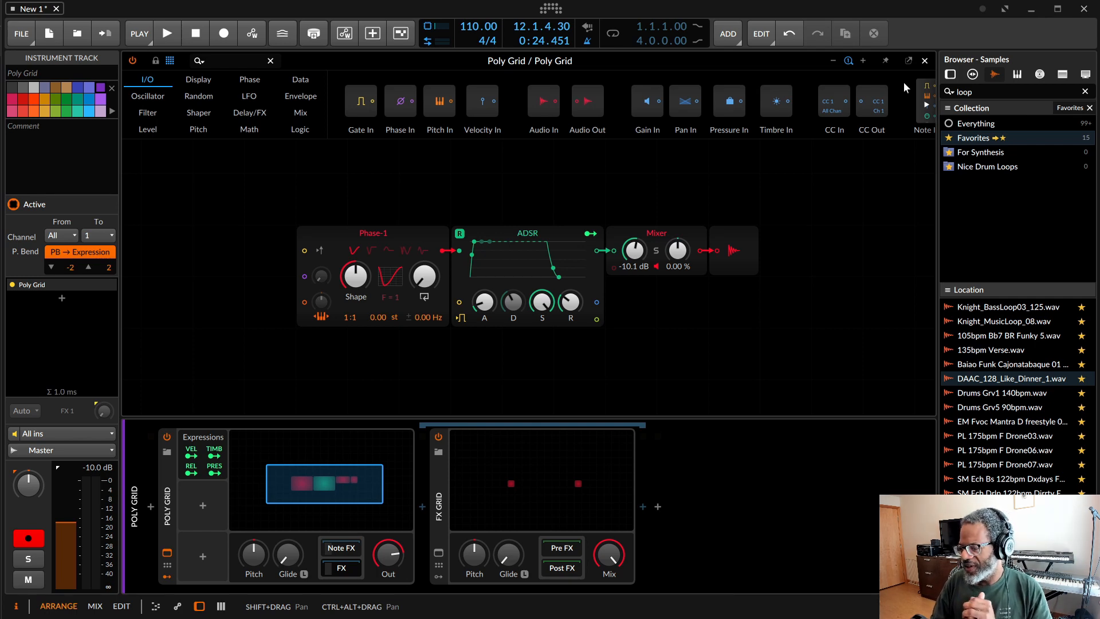
Step: Look through the Delay/FX, Shaper, Level, Oscillator and Envelope modules in the Poly Grid's module palette
click(254, 112)
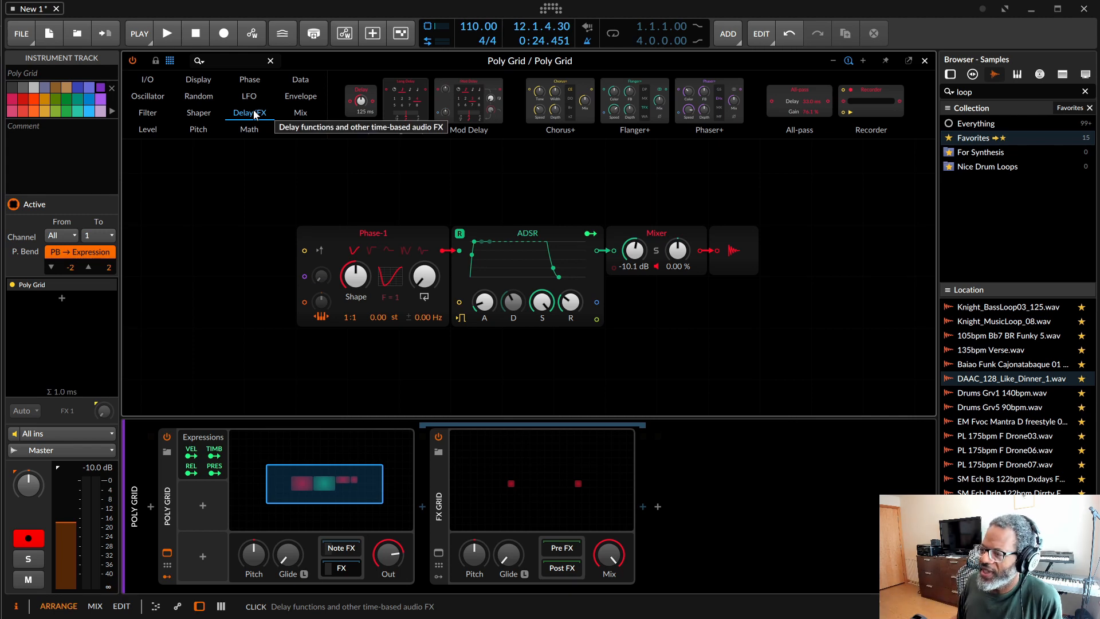
click(200, 113)
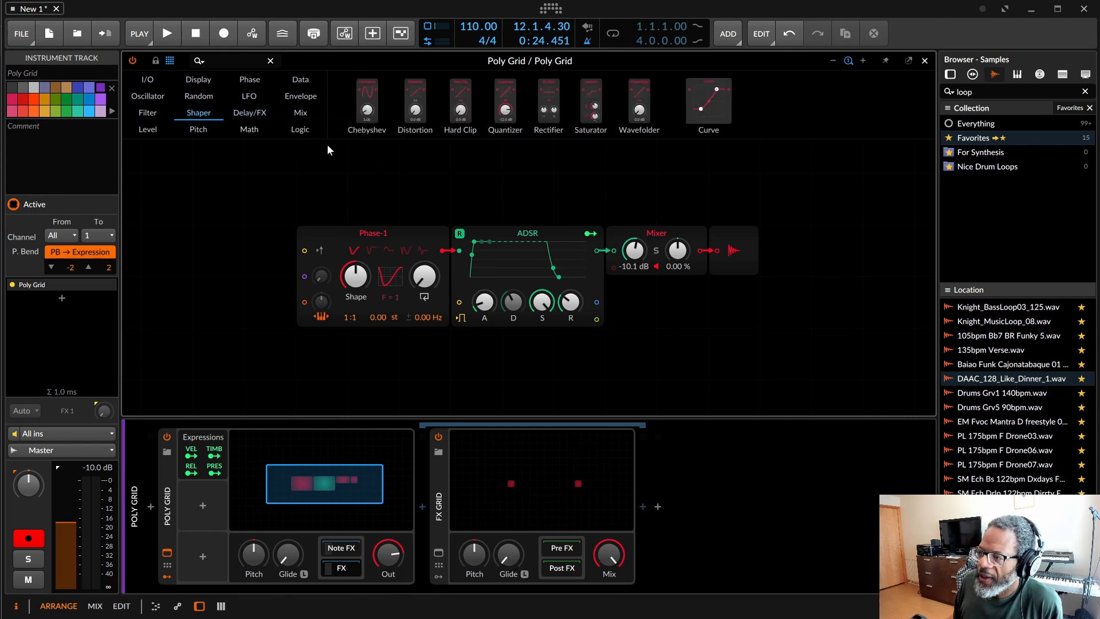
click(150, 129)
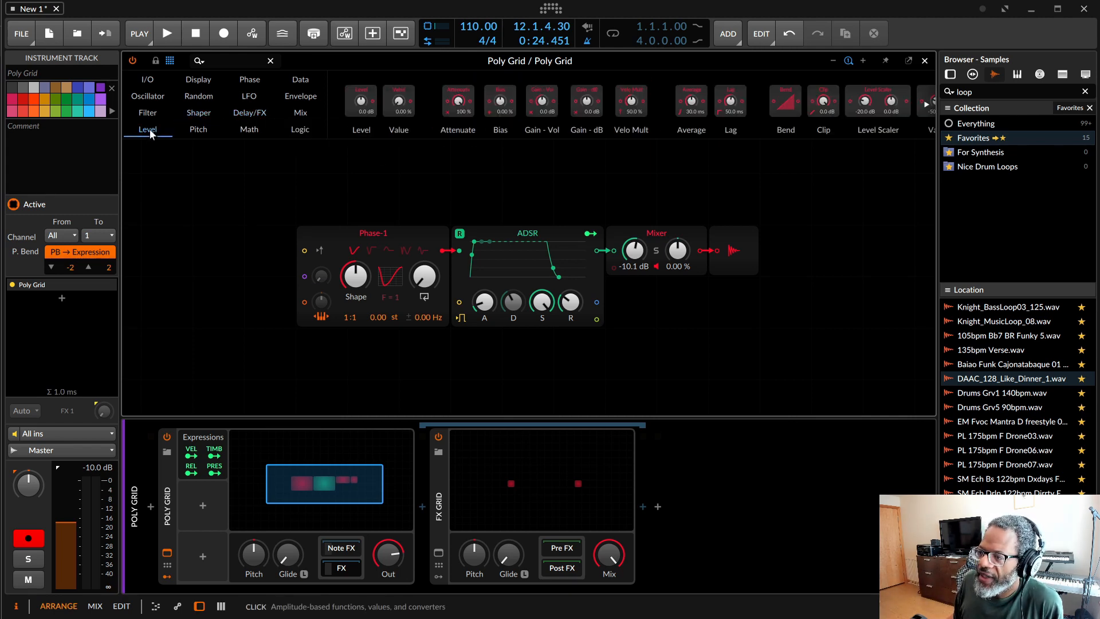
click(145, 95)
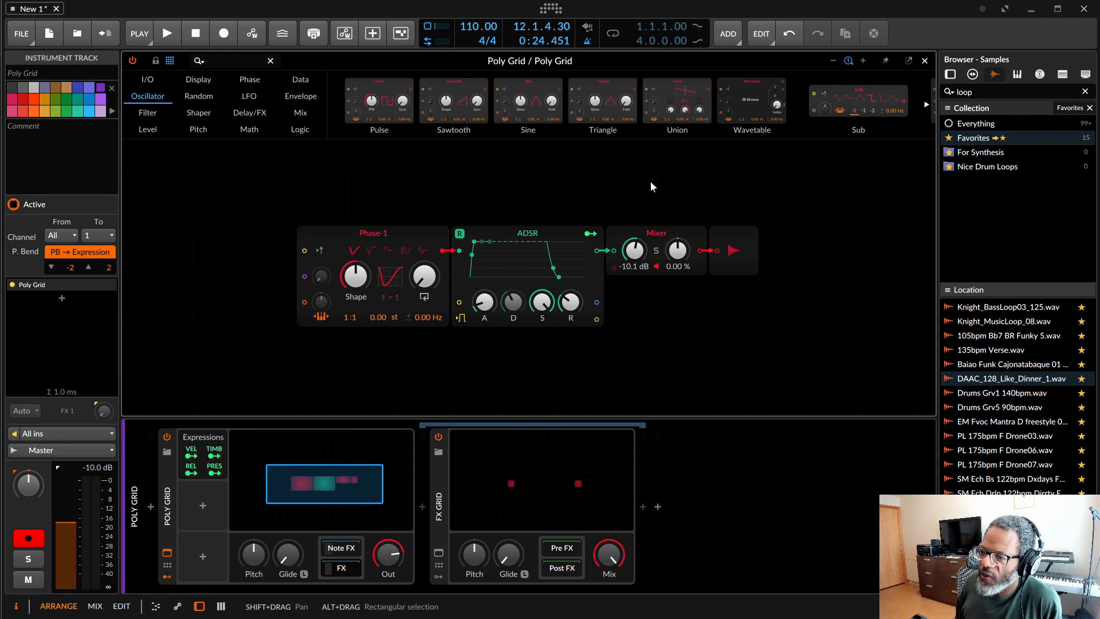
click(296, 103)
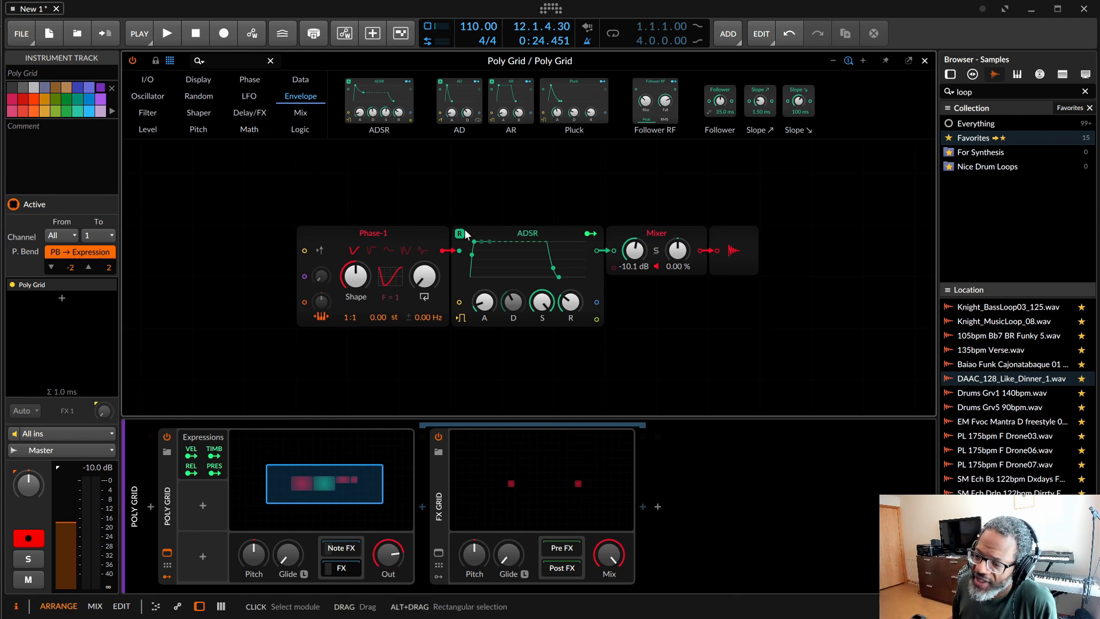
Step: Turn up Phase-1's Shape and insert a Sallen-Key filter between Phase-1 and the ADSR with its cutoff at 198 Hz
click(414, 236)
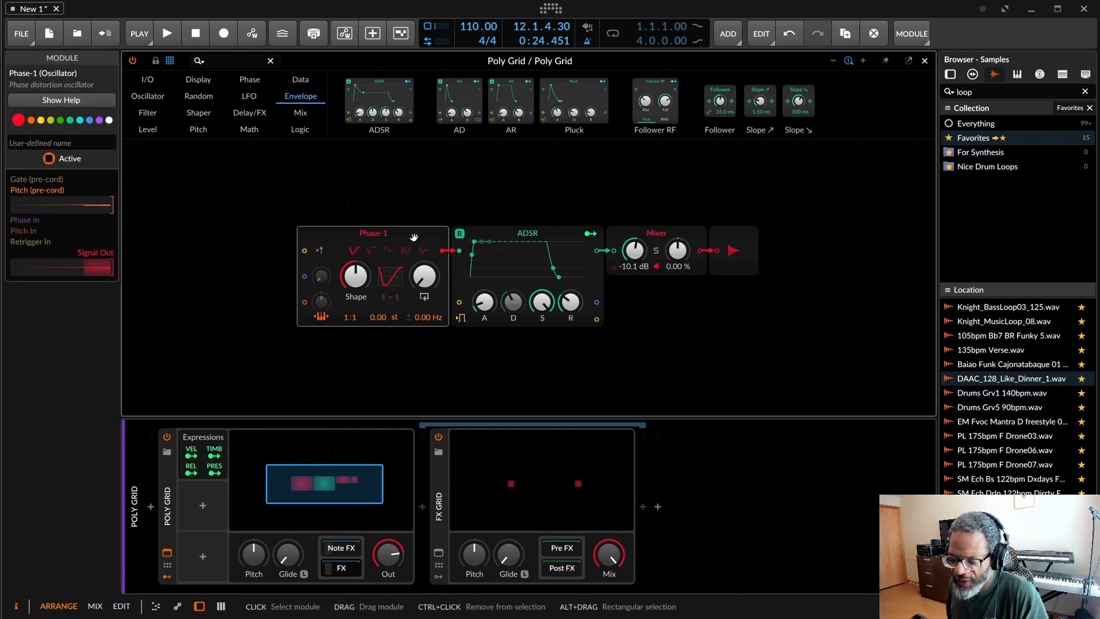
drag(355, 276, 363, 280)
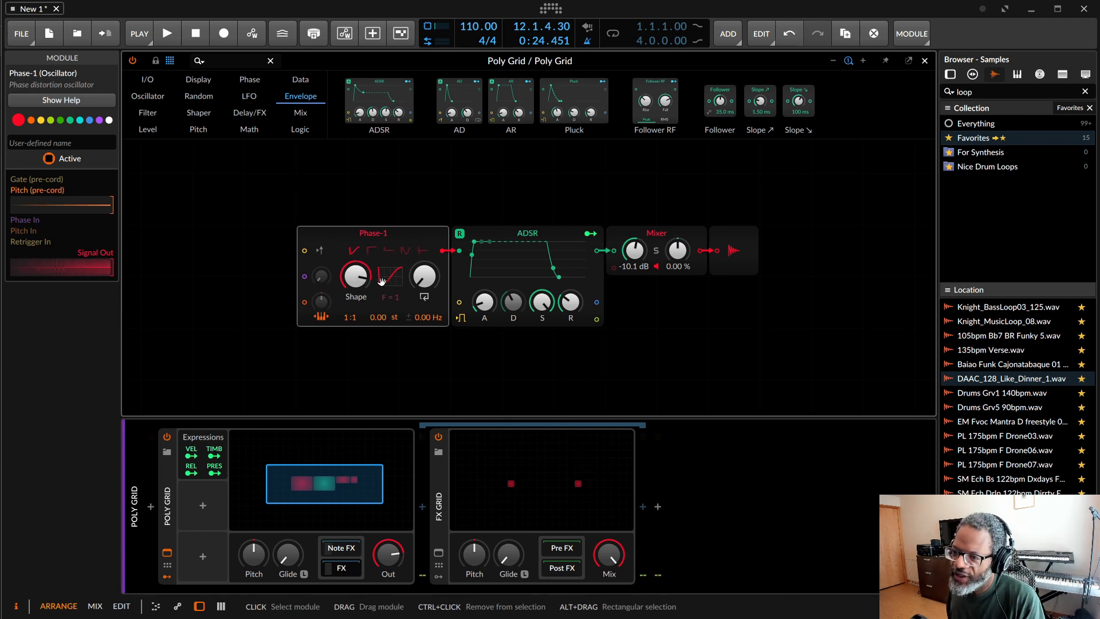
click(144, 96)
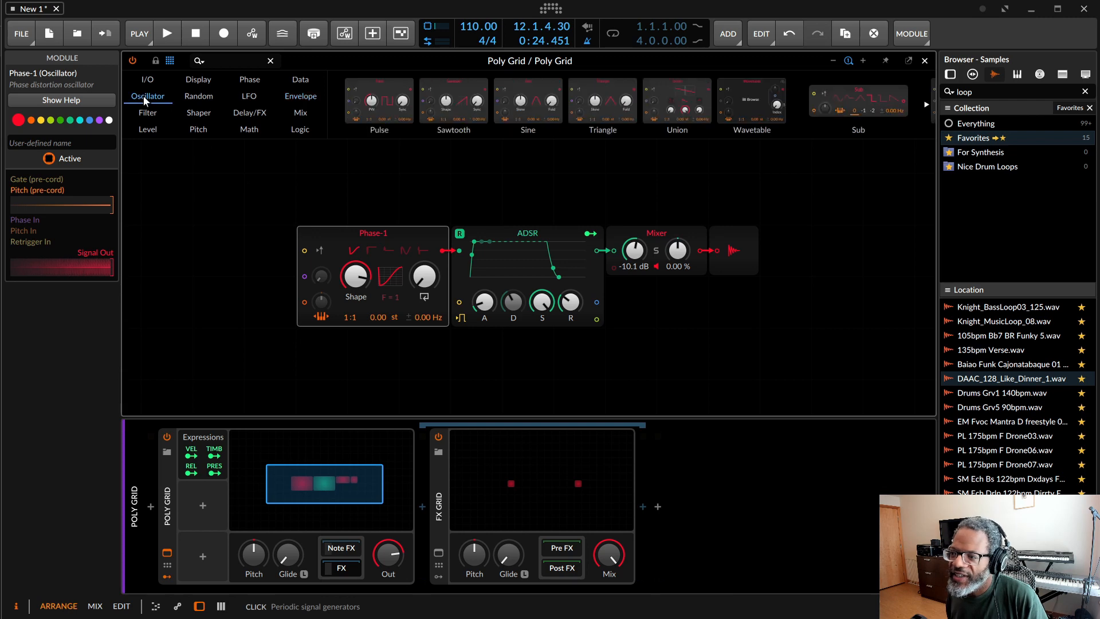
click(143, 112)
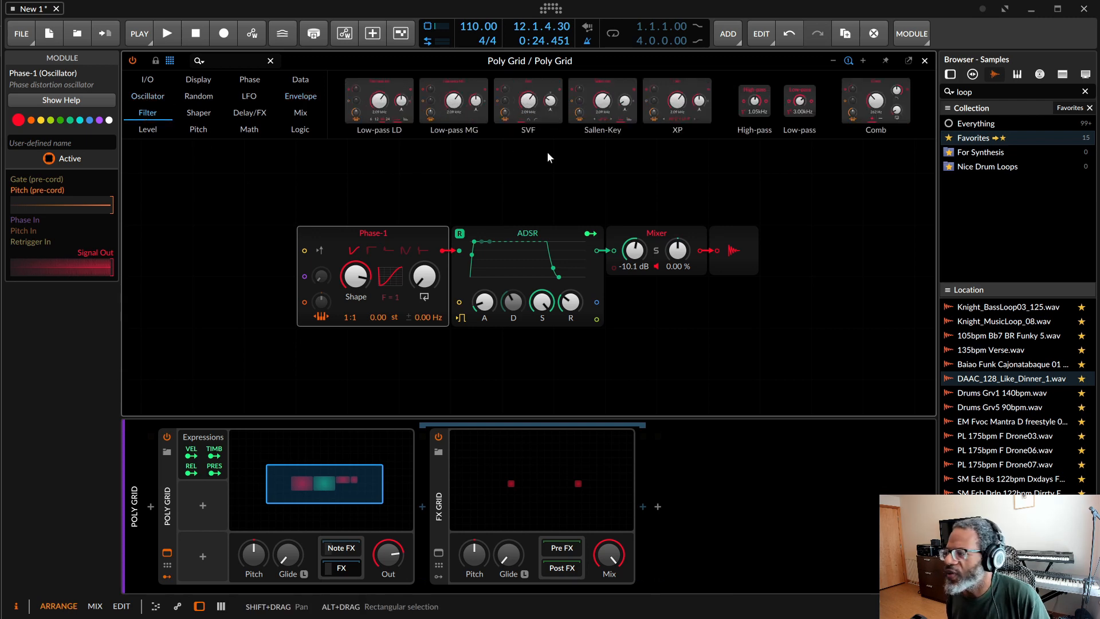
drag(602, 102, 465, 249)
drag(526, 275, 526, 336)
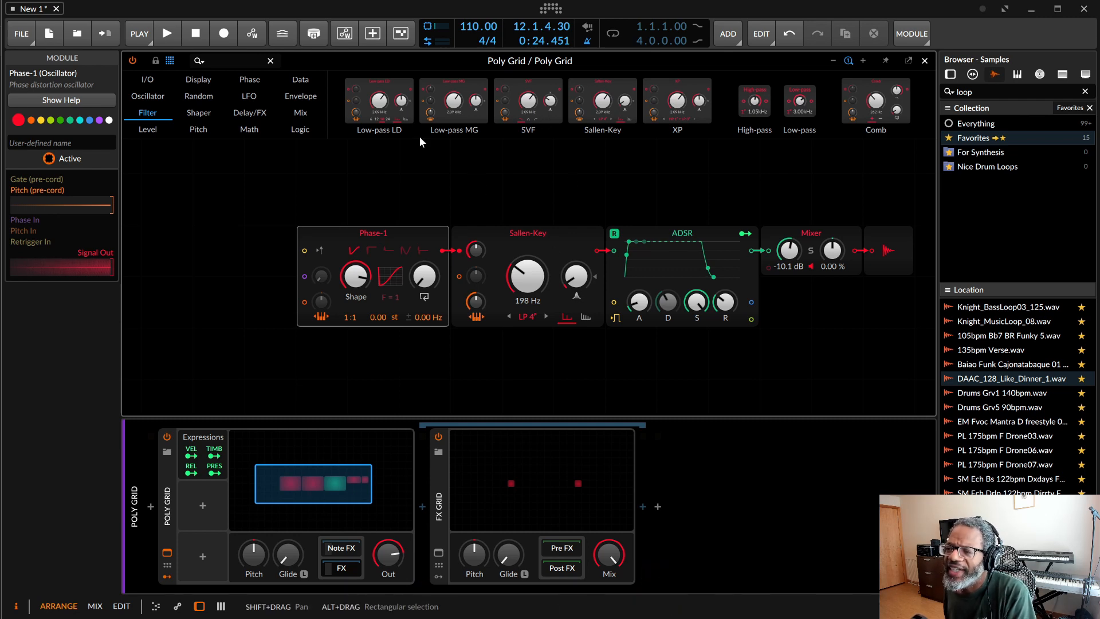
Step: Add a second ADSR above the Sallen-Key filter to modulate its cutoff, with Sustain at 3.90 %
click(301, 96)
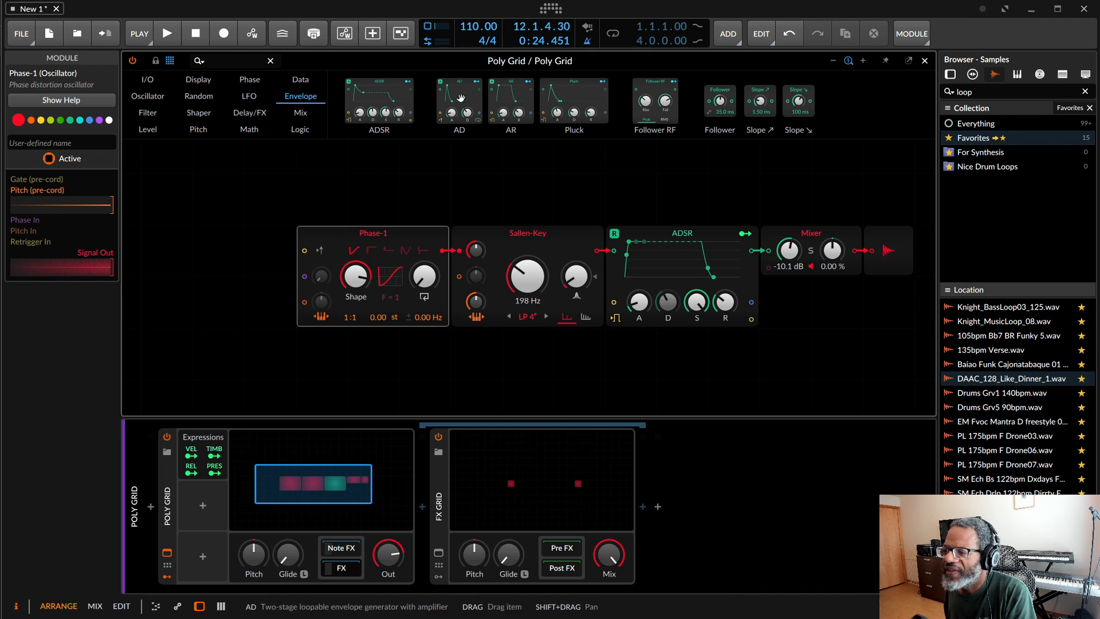
drag(391, 103, 476, 252)
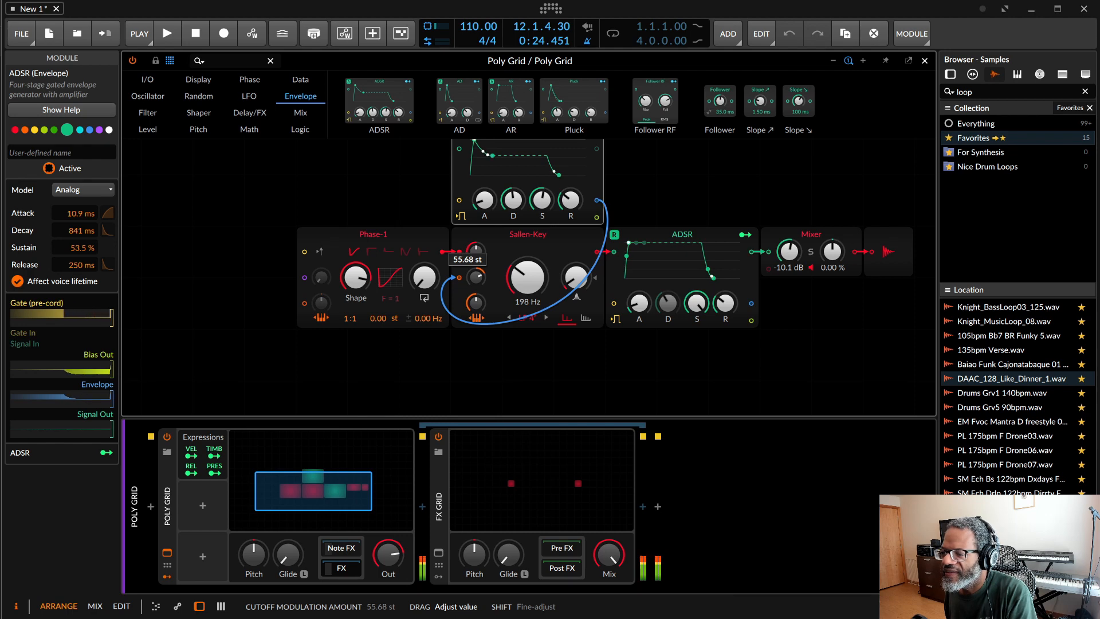
drag(541, 200, 541, 231)
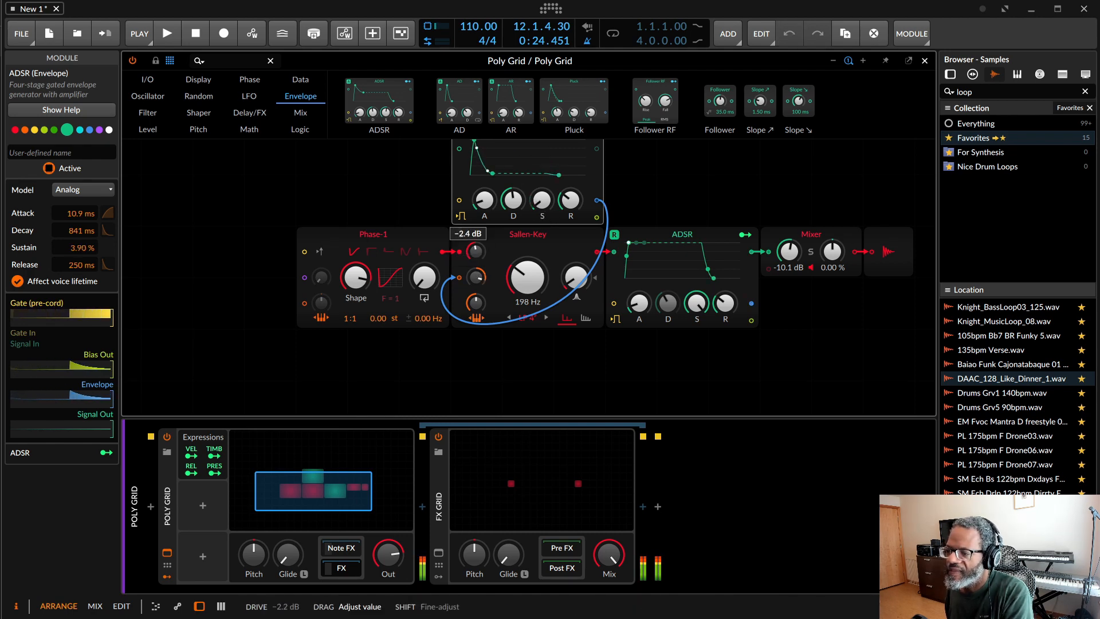
Step: Set the Sallen-Key filter's Drive to -10.0 dB and raise its resonance
drag(476, 251, 480, 254)
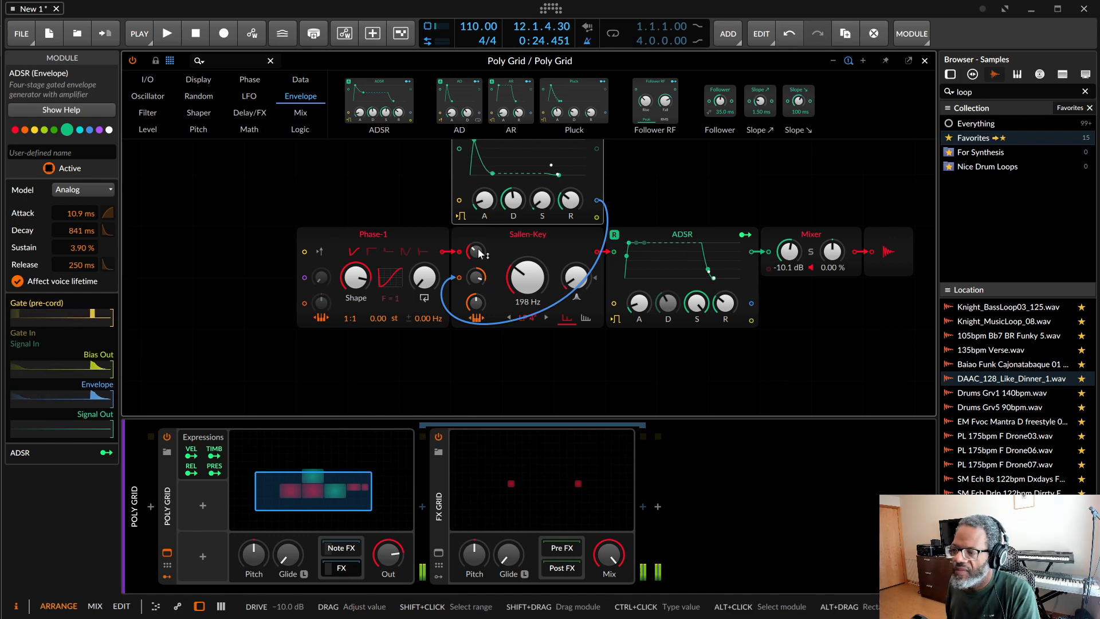
drag(577, 280, 578, 250)
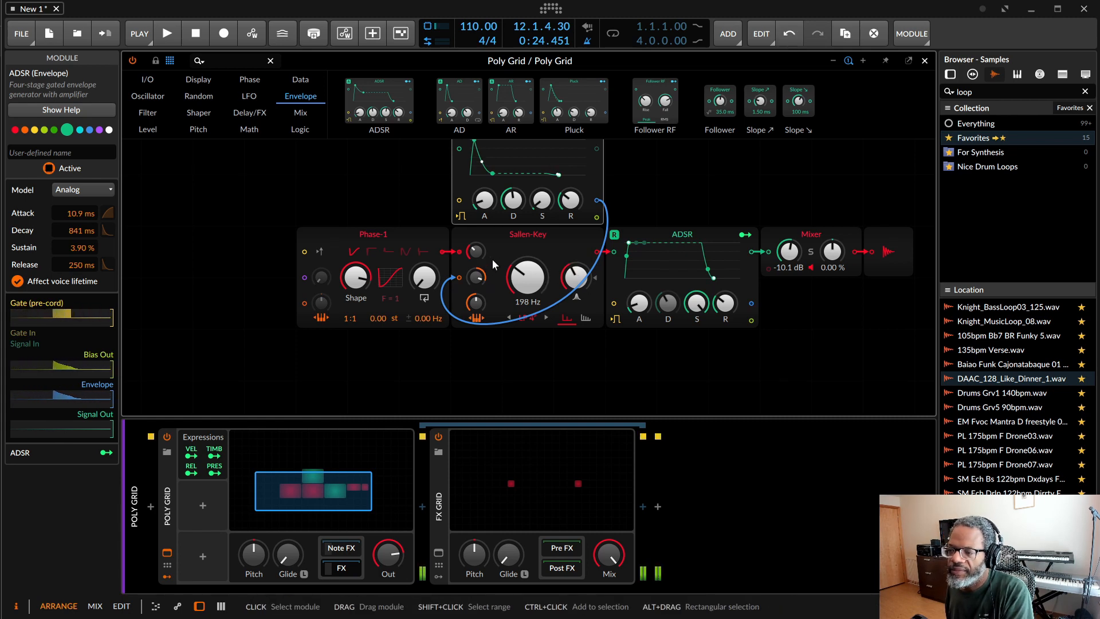
click(493, 259)
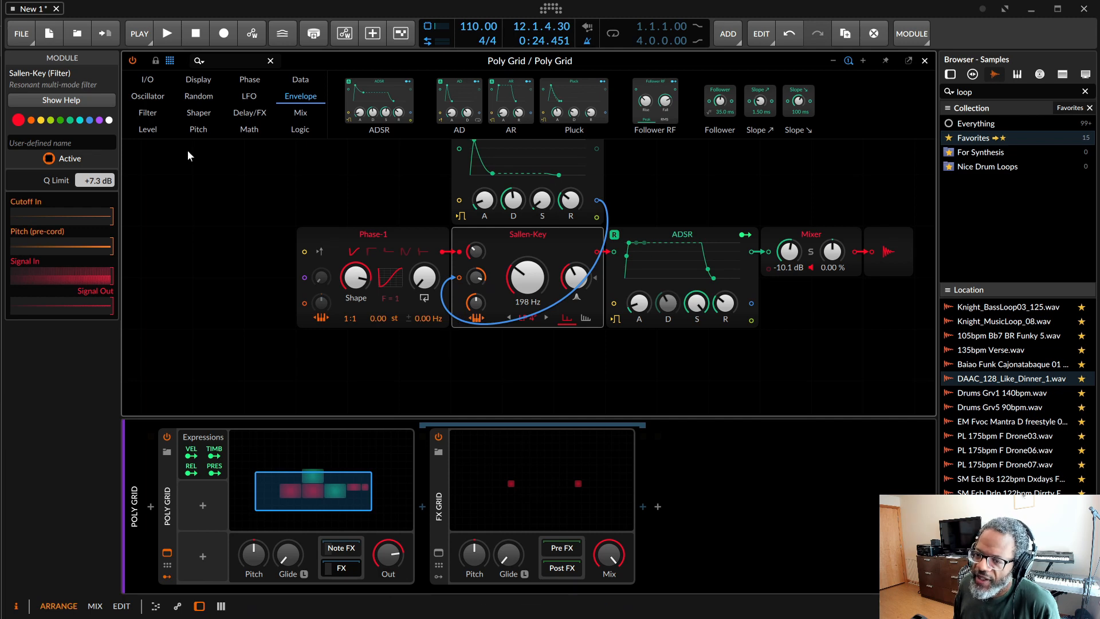
Step: Insert a Union oscillator between Phase-1 and the Sallen-Key filter, and modulate its phase from Phase-1 at 138 %
click(158, 101)
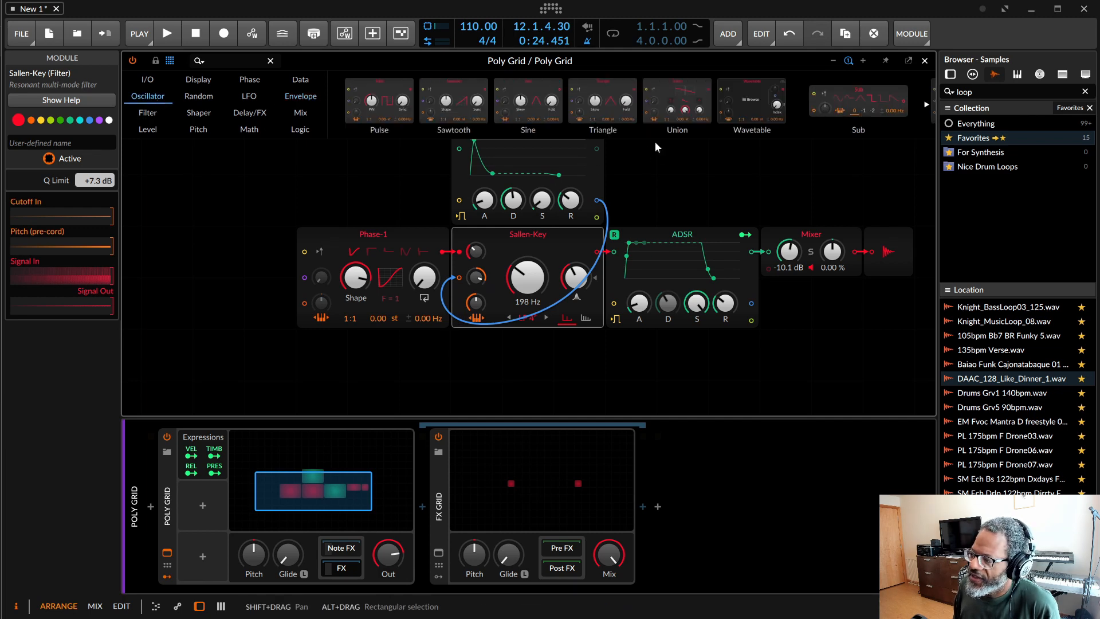
drag(677, 102, 316, 366)
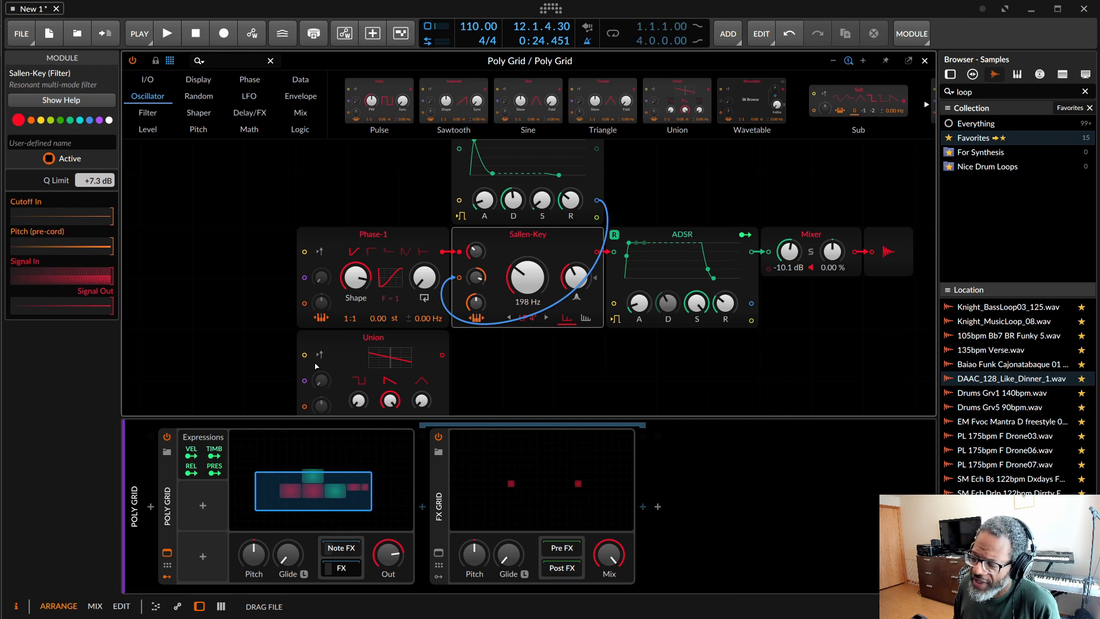
drag(316, 366, 445, 308)
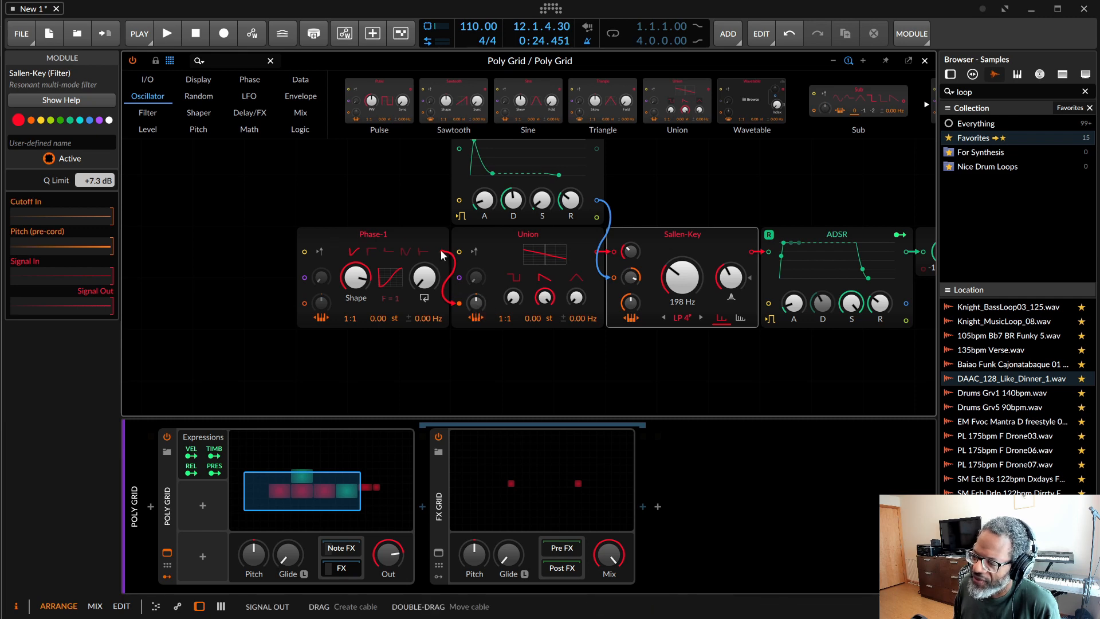
drag(442, 251, 460, 278)
double_click(459, 303)
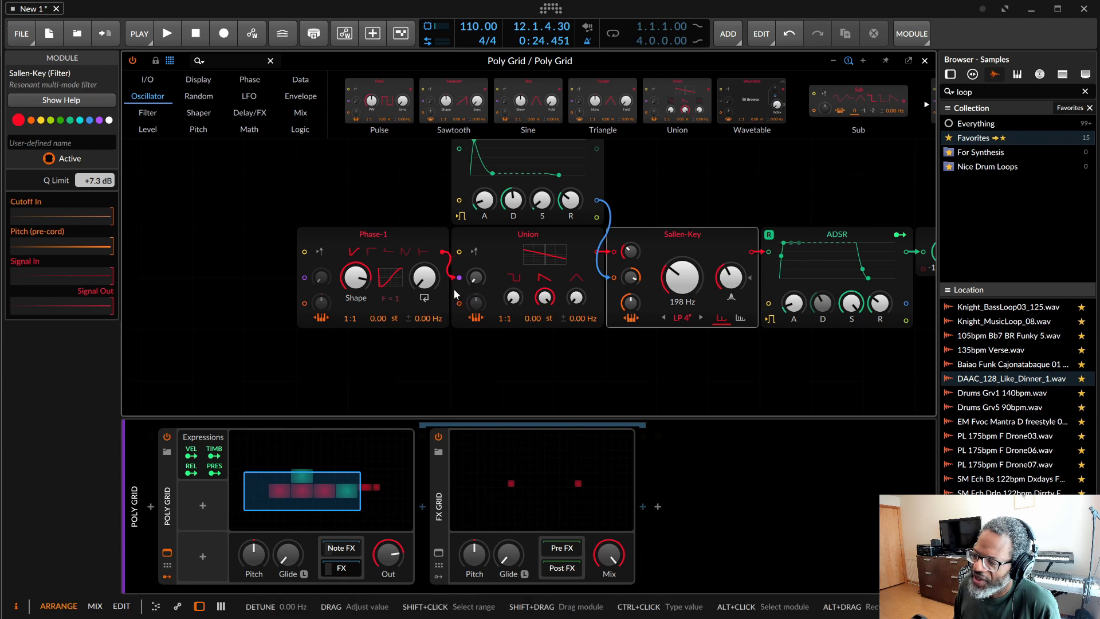
mouse_move(478, 279)
mouse_down()
mouse_move(478, 253)
mouse_move(478, 273)
mouse_up()
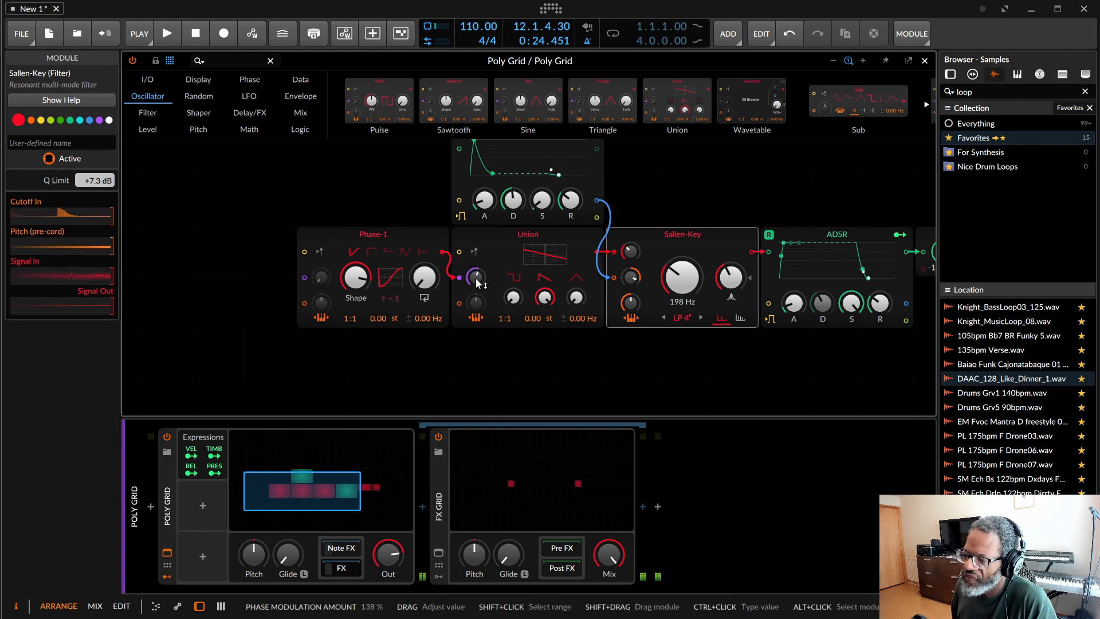
Step: Place Union below Phase-1 with its pulse level raised, and sum both oscillators' outputs into the Sallen-Key filter
drag(522, 239, 382, 362)
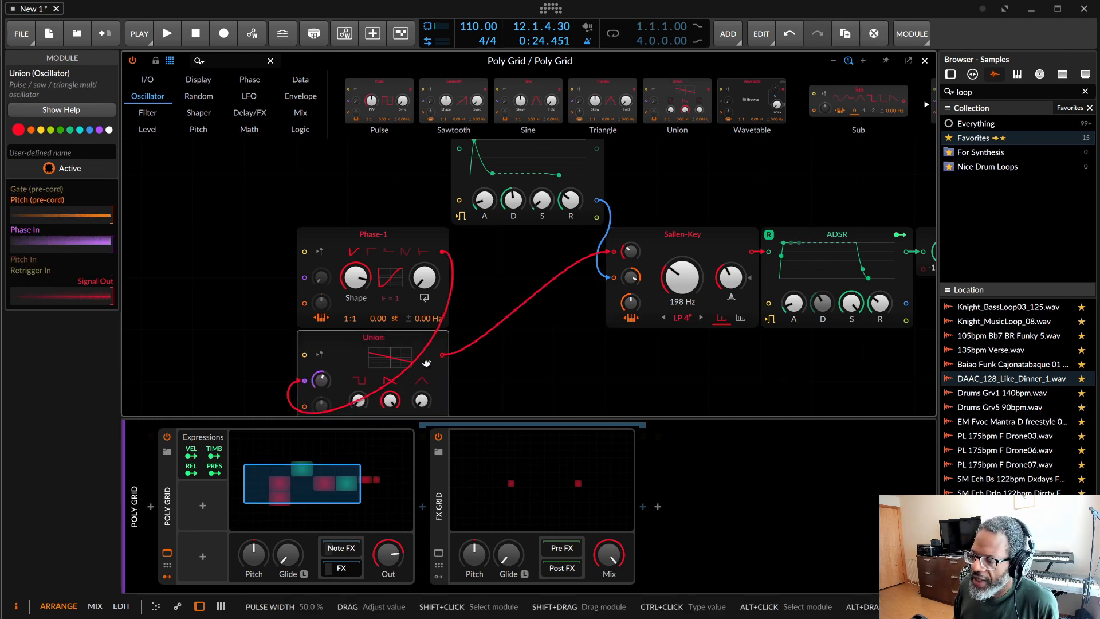
drag(452, 255, 616, 254)
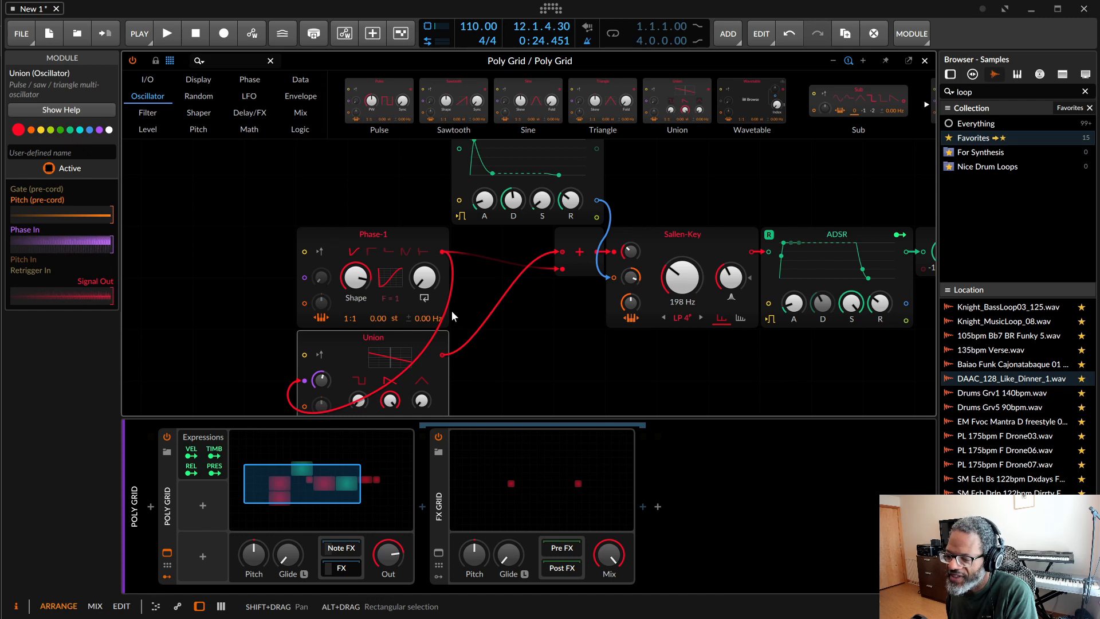
drag(358, 400, 359, 346)
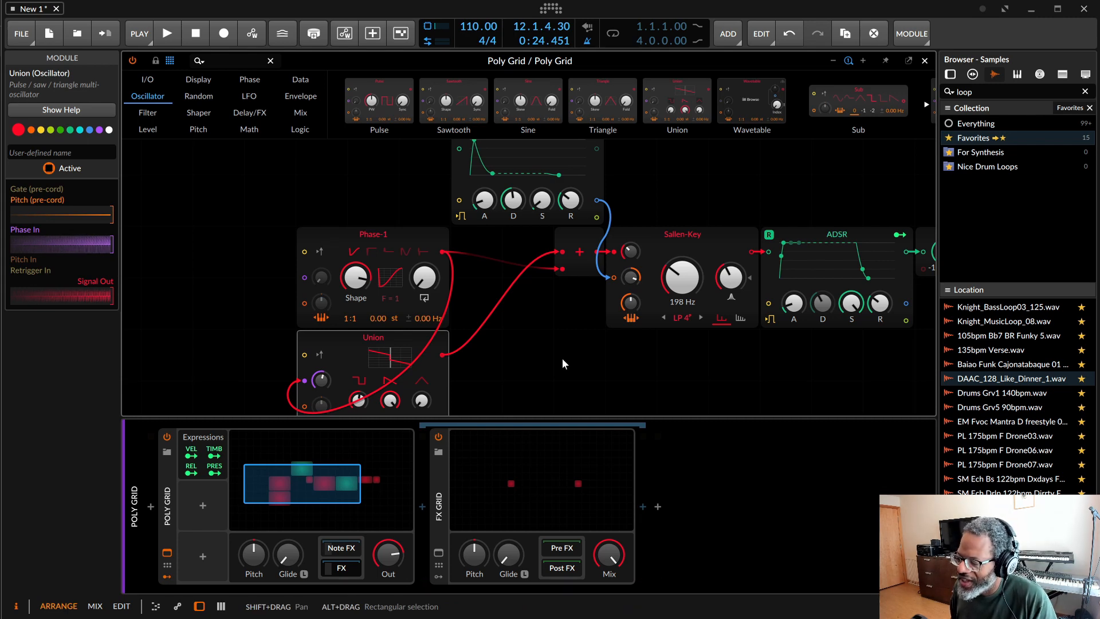
Step: Duplicate the Sallen-Key filter with less cutoff modulation and more resonance, and merge both filters through a Mixer into the amplitude ADSR
click(682, 247)
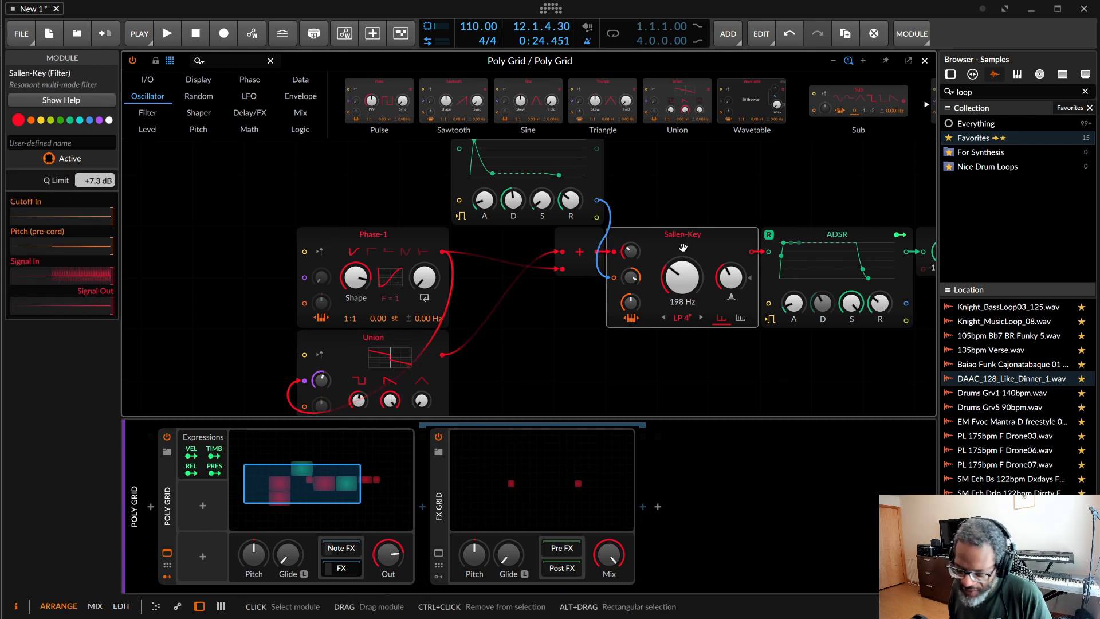
key(ctrl+d)
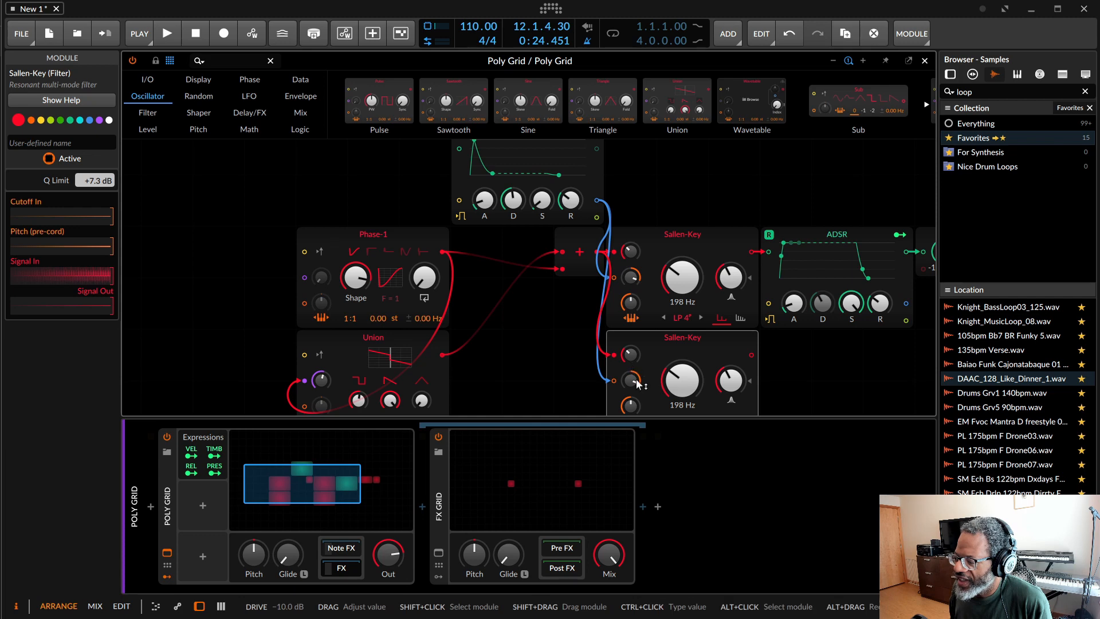
click(630, 355)
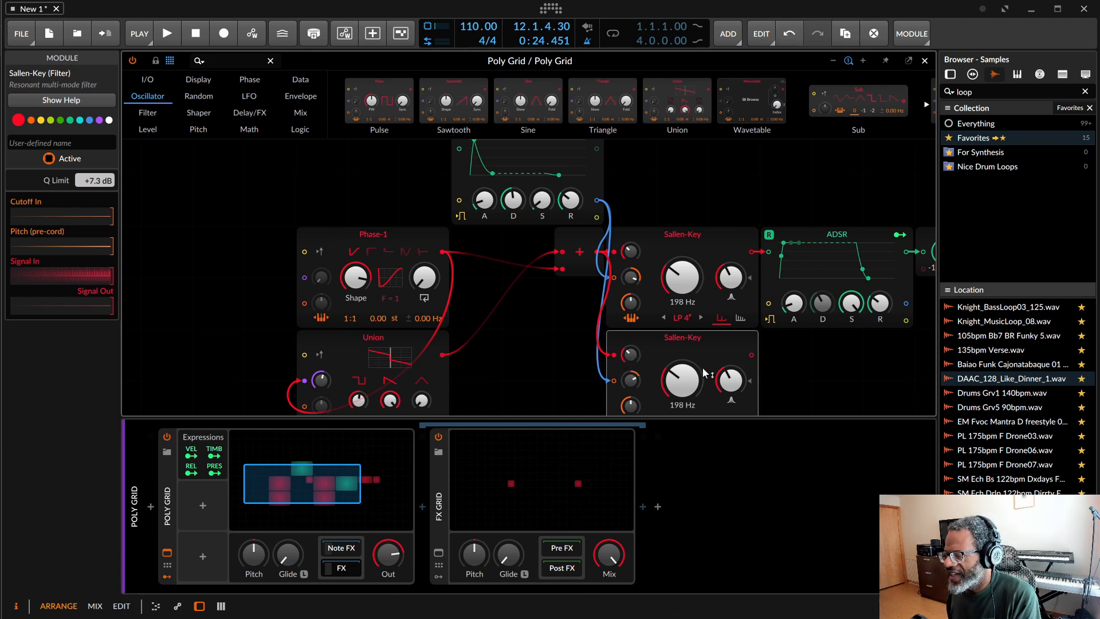
drag(731, 381, 773, 258)
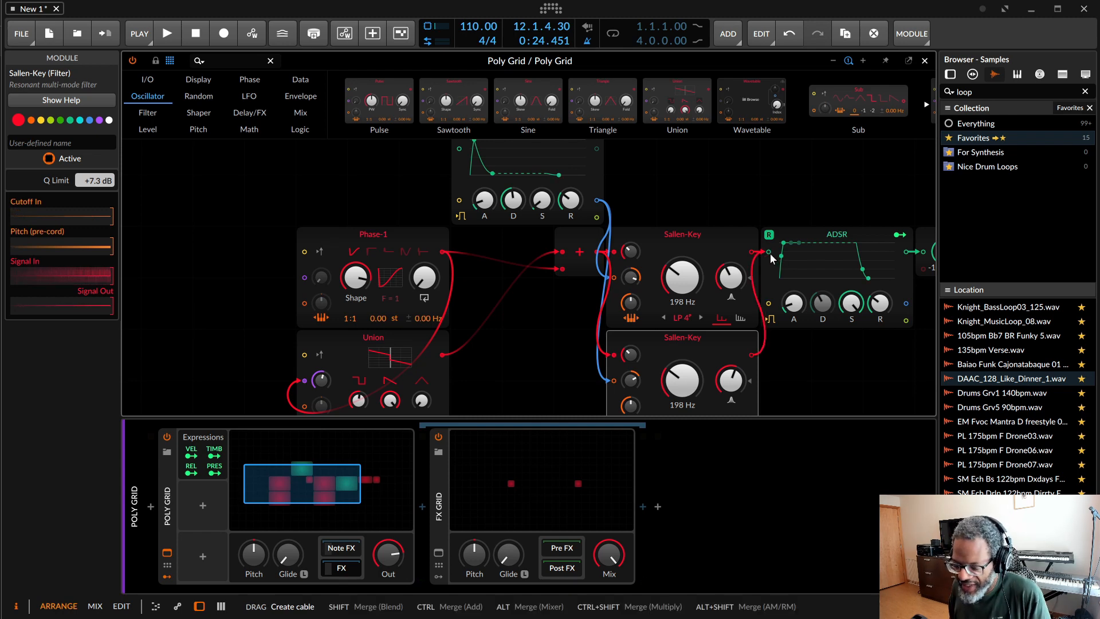
drag(771, 256, 771, 255)
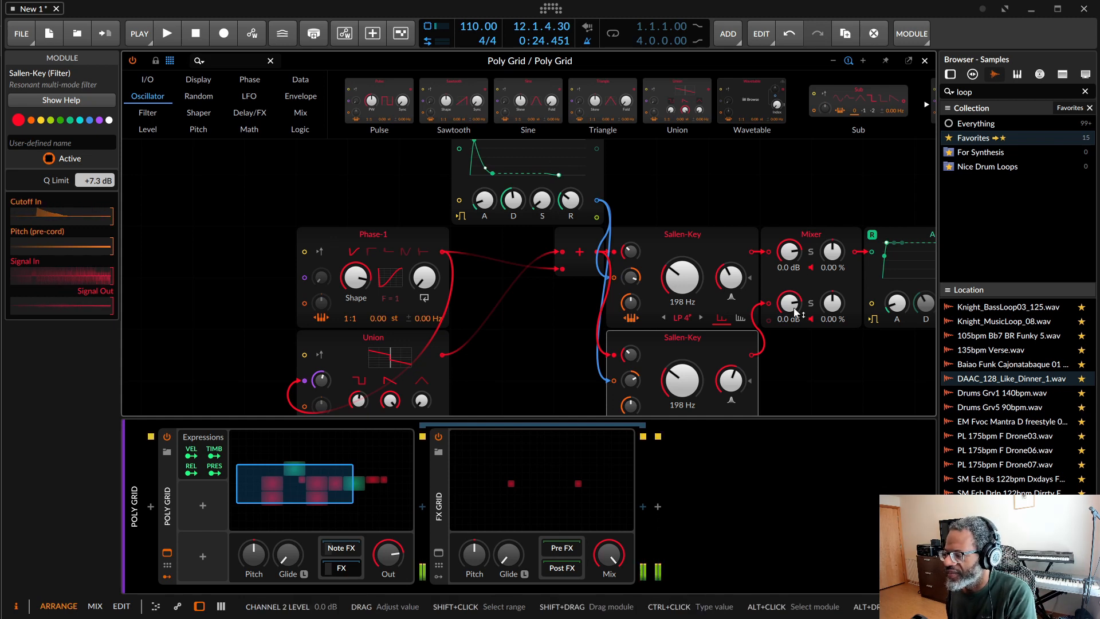
Step: Lengthen the filter envelope's Decay and set the duplicated Sallen-Key filter's cutoff to 644 Hz
mouse_move(676, 389)
mouse_down()
mouse_move(677, 374)
mouse_move(730, 367)
mouse_move(679, 396)
mouse_up()
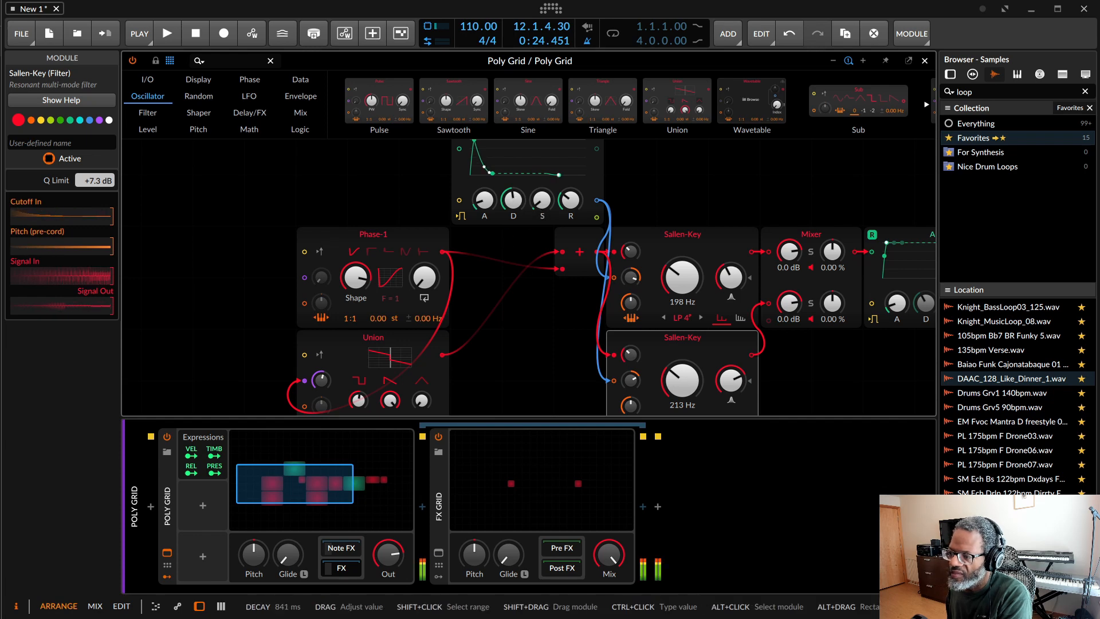
drag(513, 199, 513, 190)
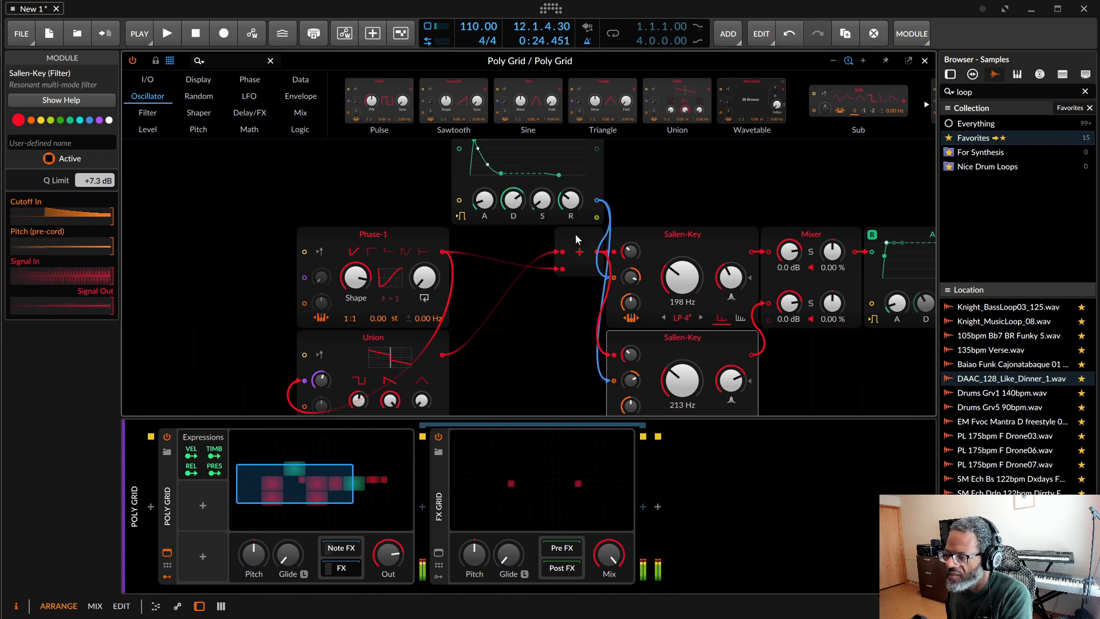
drag(681, 380, 681, 352)
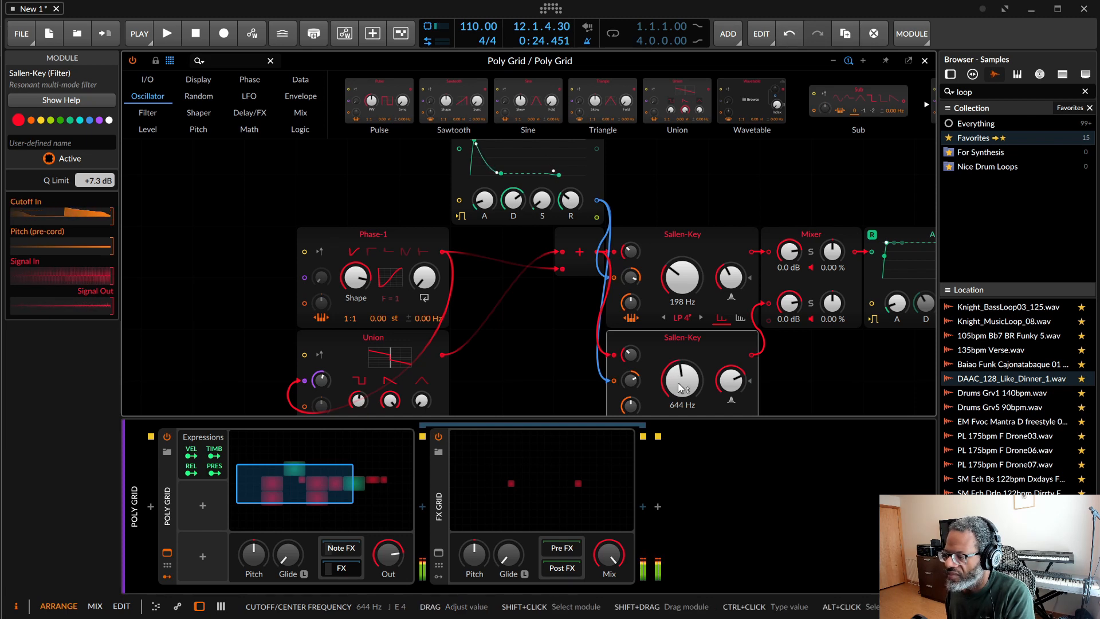
scroll(680, 387, down, 3)
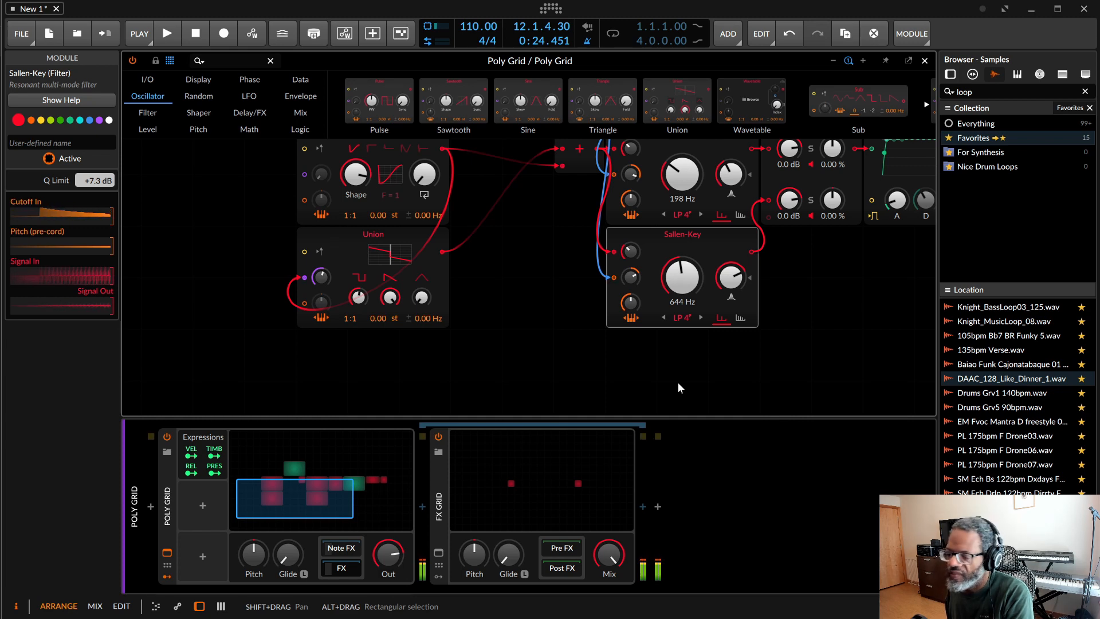
scroll(678, 387, up, 3)
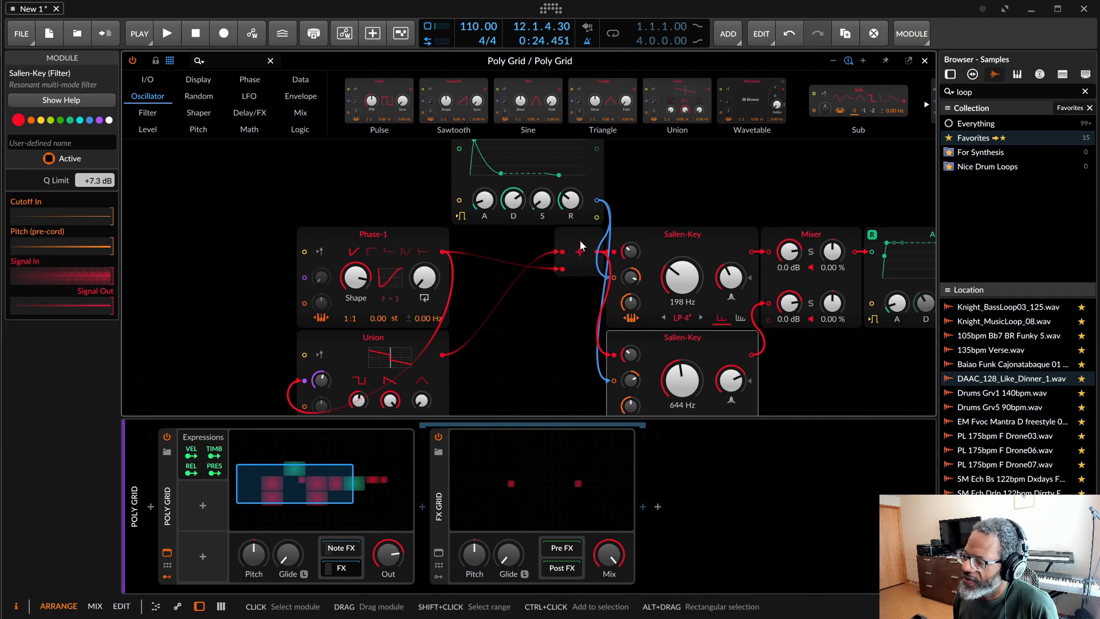
Step: Try inserting a Distortion shaper between the summing module and the upper Sallen-Key filter only, and undo it
click(198, 97)
click(199, 113)
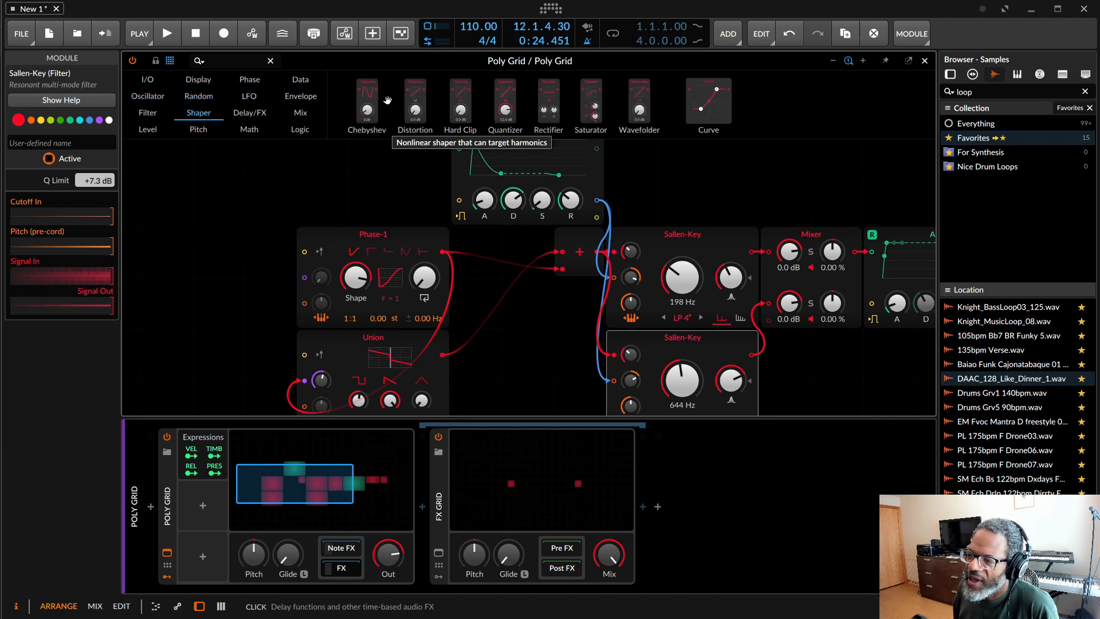
drag(382, 101, 615, 255)
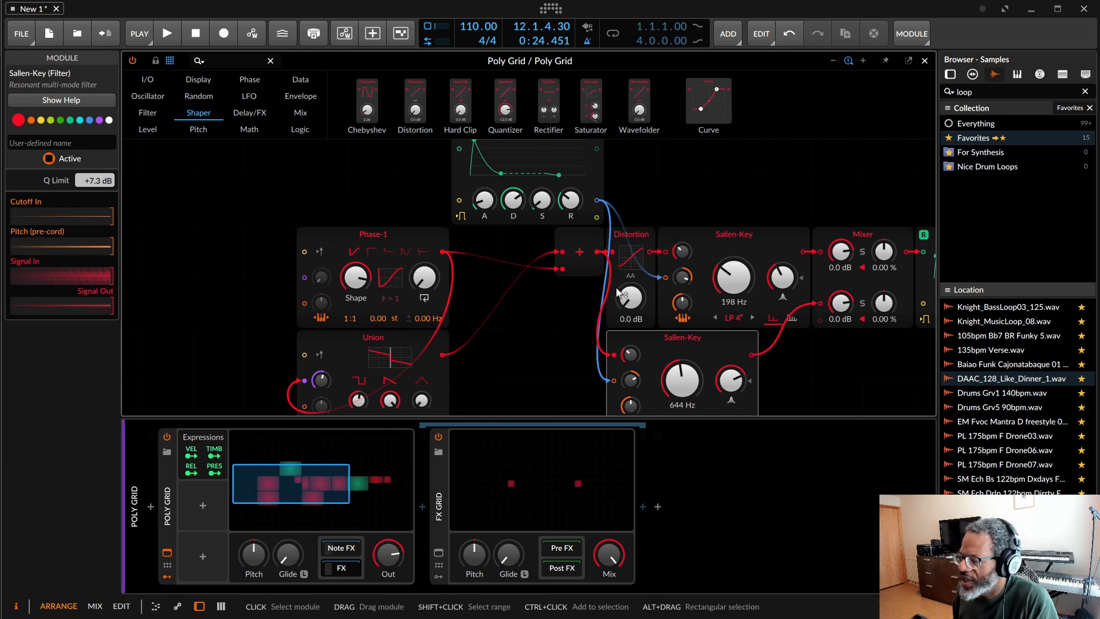
drag(631, 298, 630, 277)
key(ctrl+z)
key(ctrl+z)
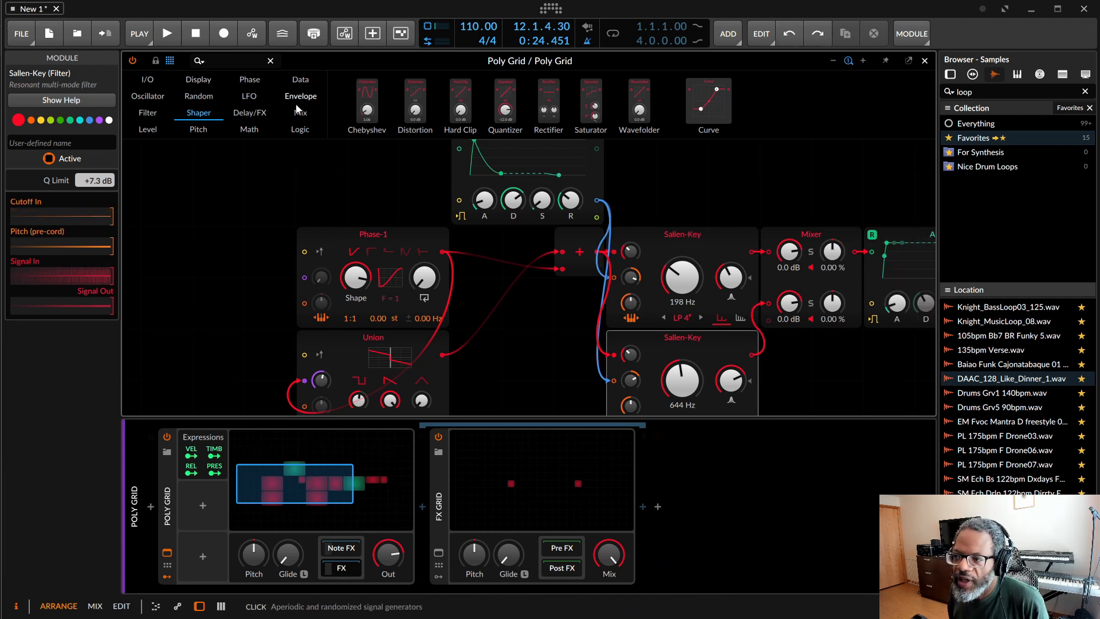
Step: Insert a Distortion shaper directly after the summing module so it feeds both Sallen-Key filters, and raise its drive to +17.6 dB
drag(418, 108, 592, 256)
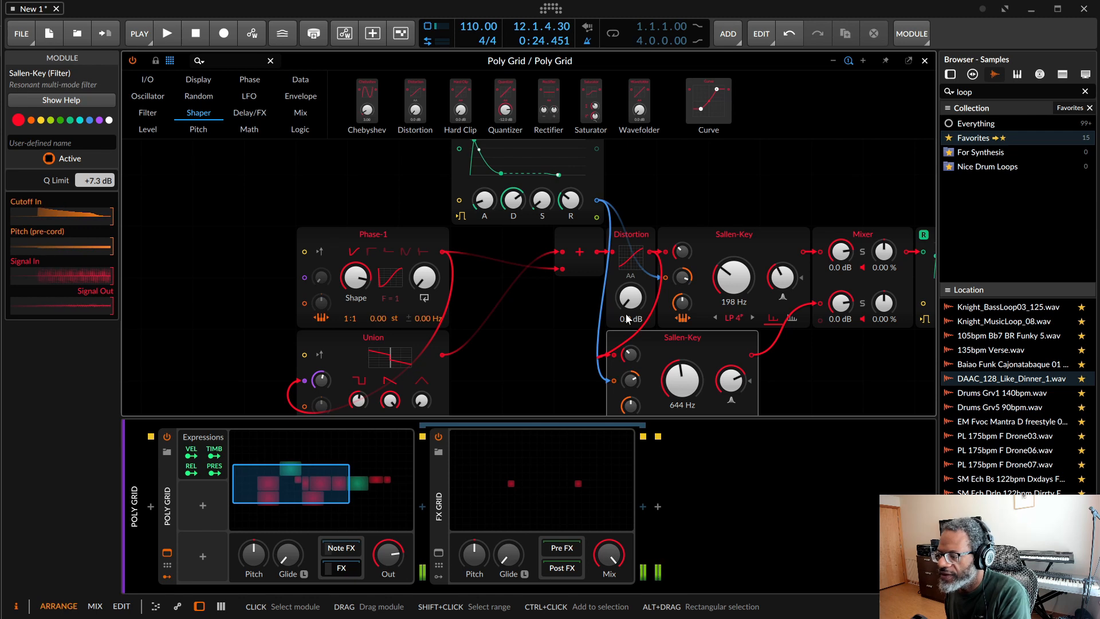
mouse_move(625, 314)
mouse_down()
mouse_move(626, 278)
mouse_move(632, 304)
mouse_up()
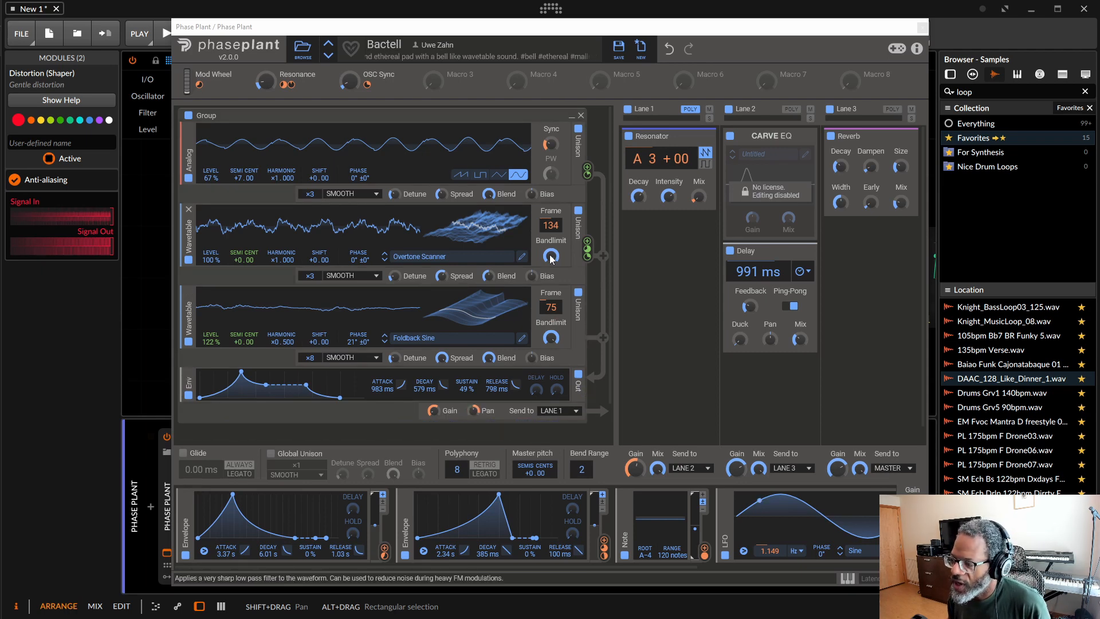
Step: In Phase Plant, lower the Bandlimit of the Overtone Scanner wavetable to 8.22 kHz and move the plugin window aside
drag(551, 257, 551, 278)
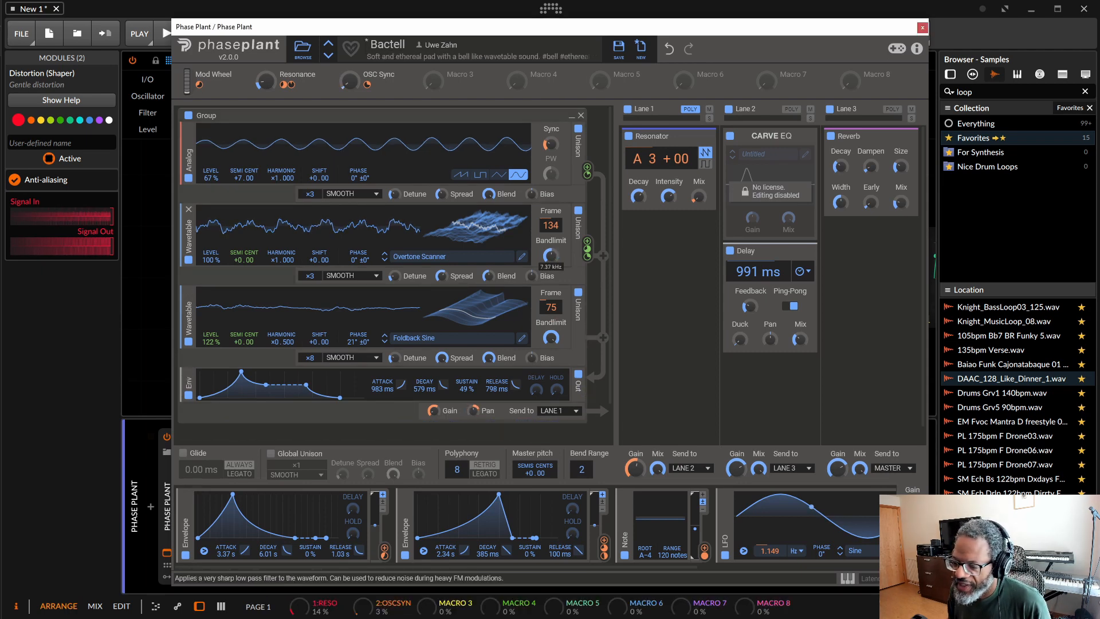
drag(482, 54, 580, 42)
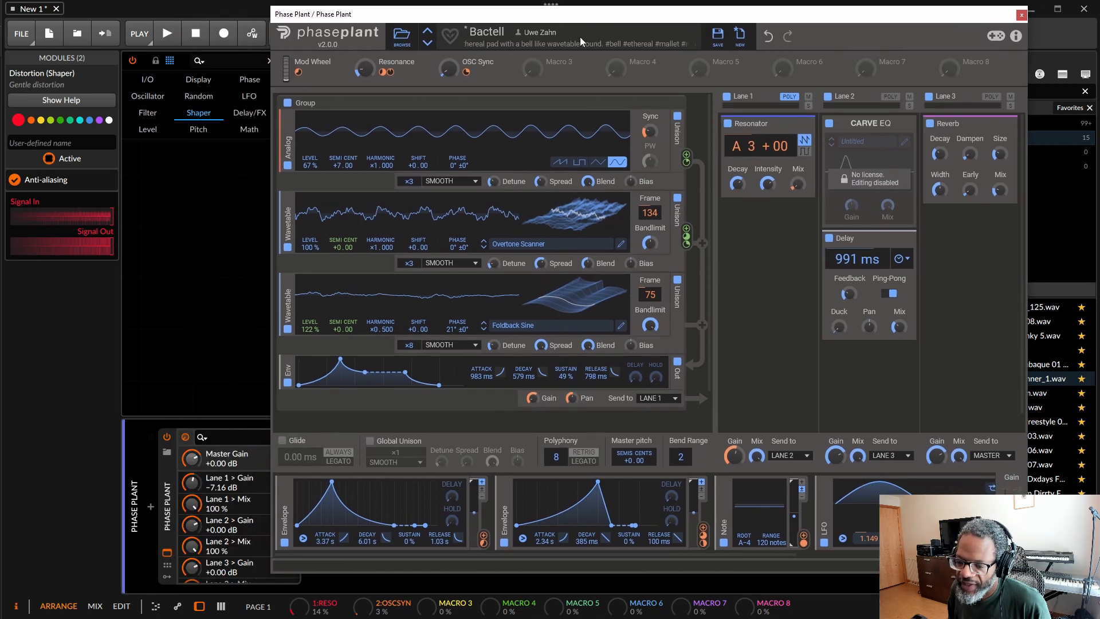
drag(651, 243, 651, 238)
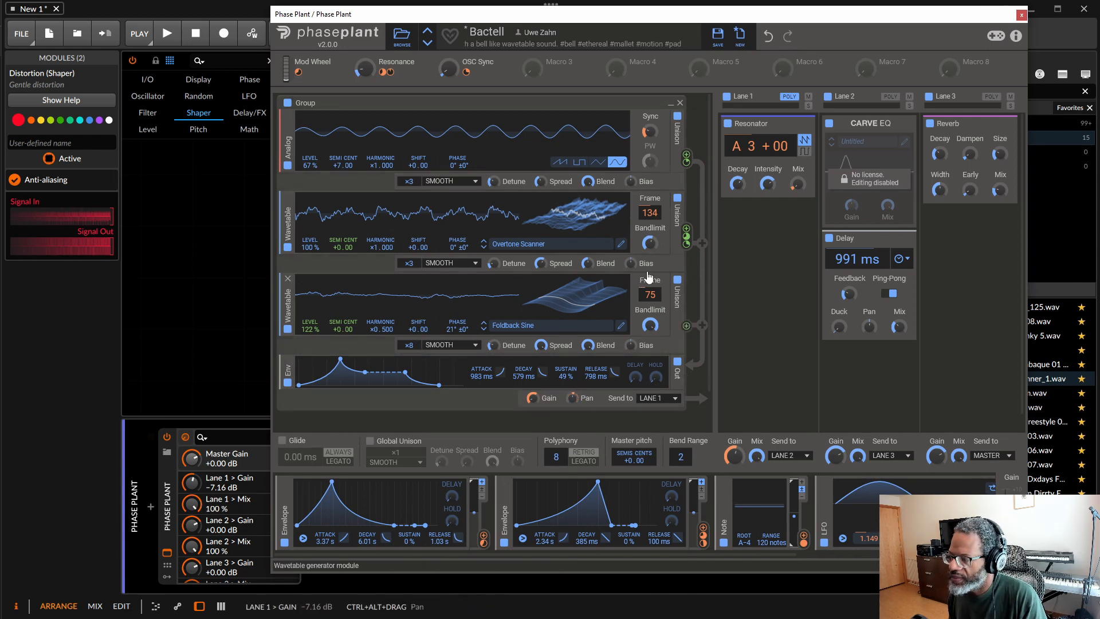
Step: Assign the Overtone Scanner's Bandlimit to automation Slot 1 and try the slot's control on the Phase Plant device
right_click(650, 244)
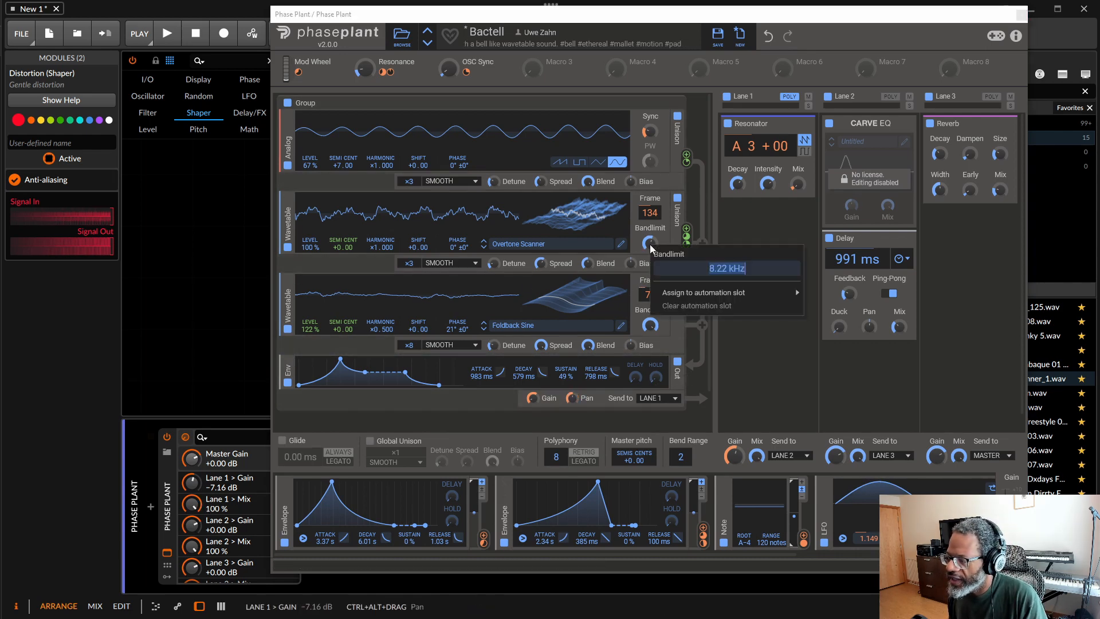
mouse_move(713, 297)
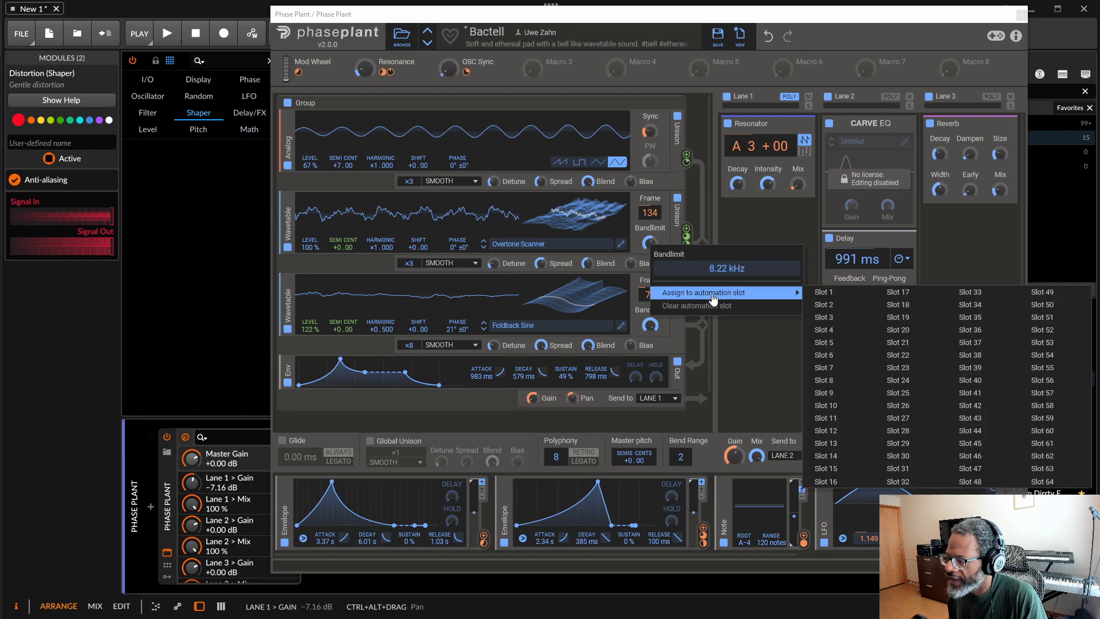
click(841, 297)
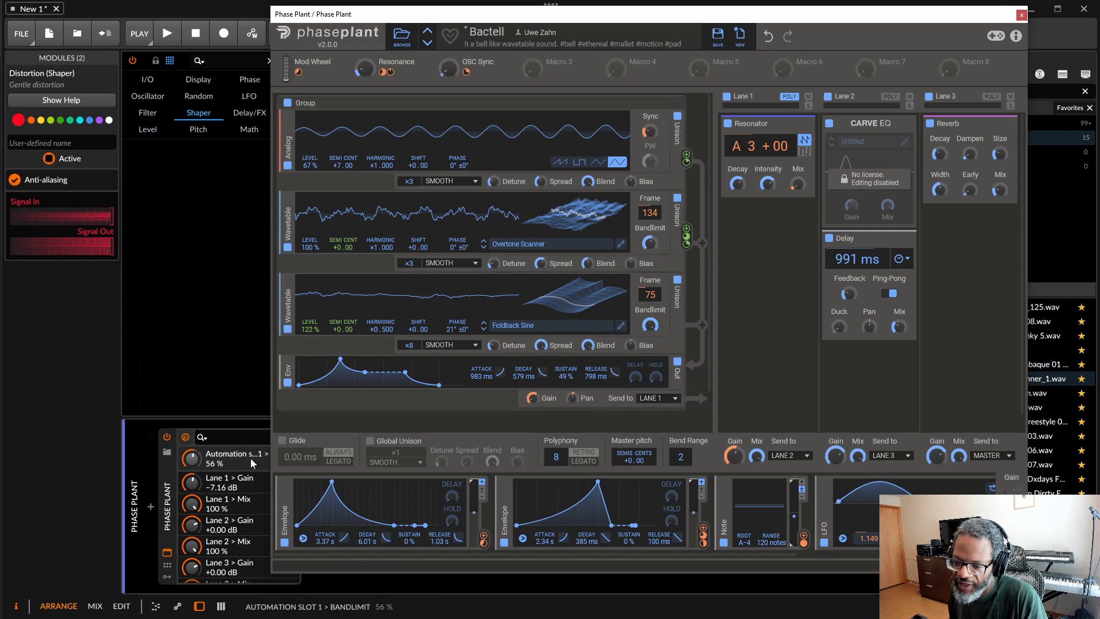
drag(190, 459, 189, 464)
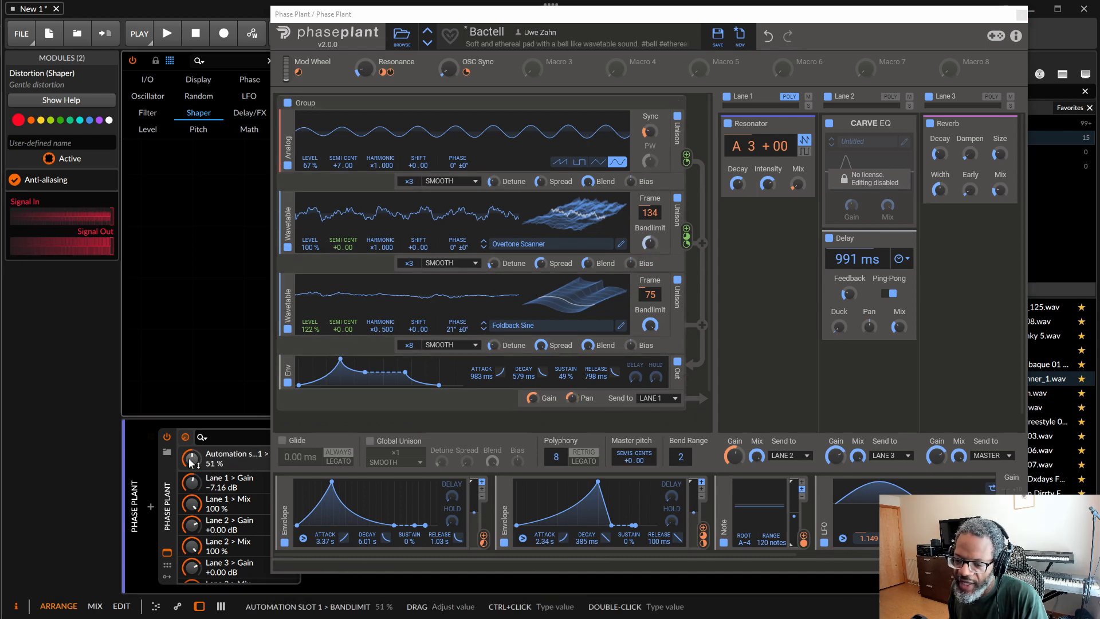
Step: Automate Bandlimit in the Phase Plant clip from 56.2 % at the start down to 0 % at 1.3.2, and play the clip briefly
click(177, 609)
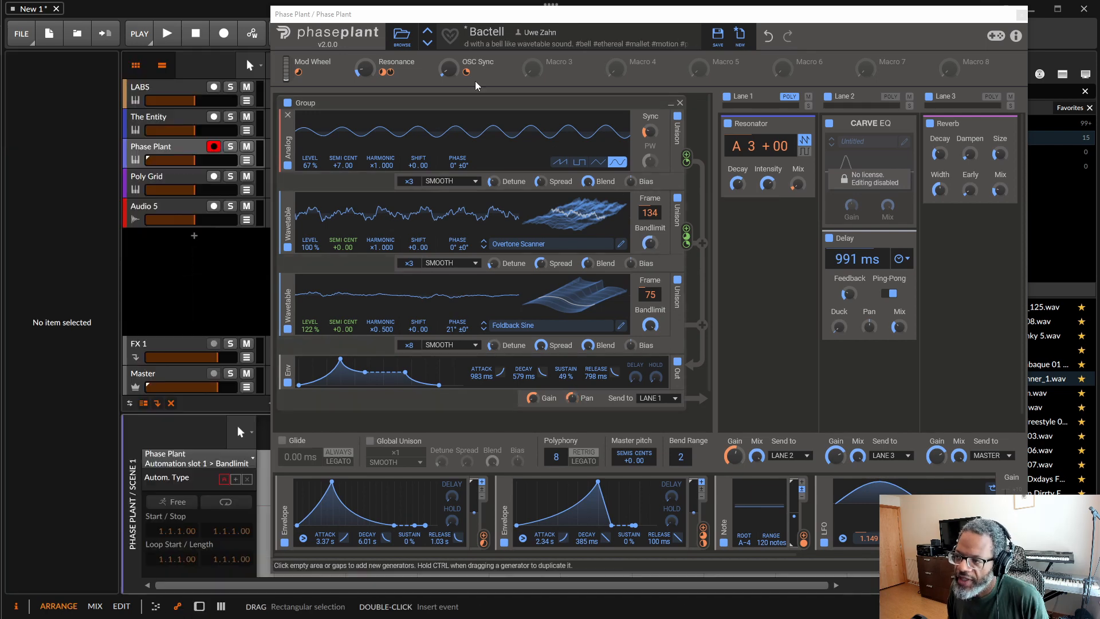
drag(503, 8, 570, 0)
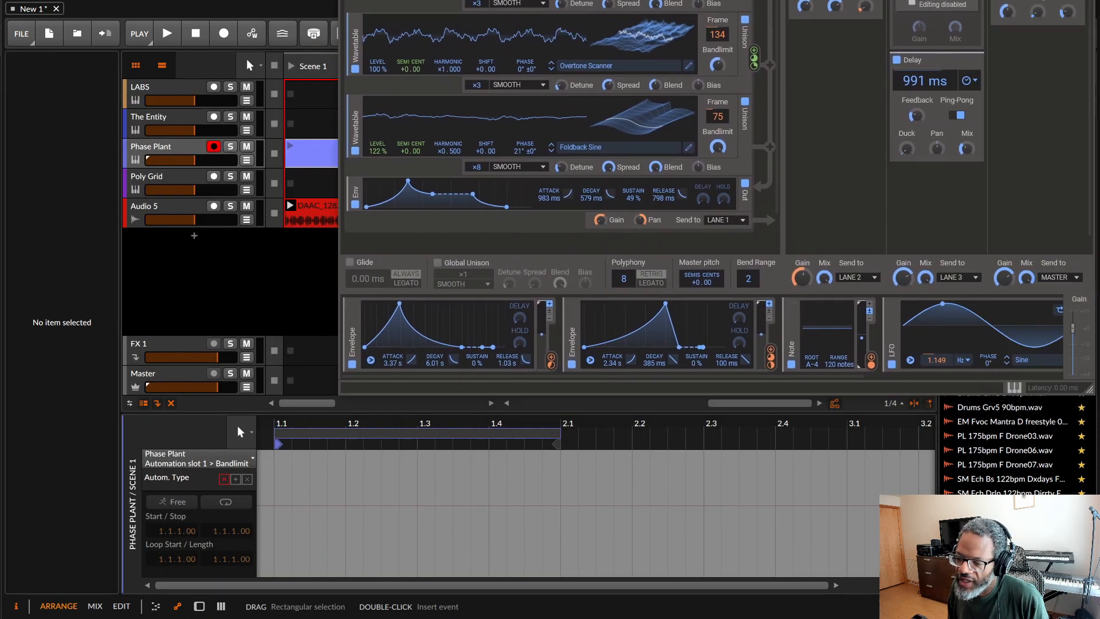
double_click(290, 512)
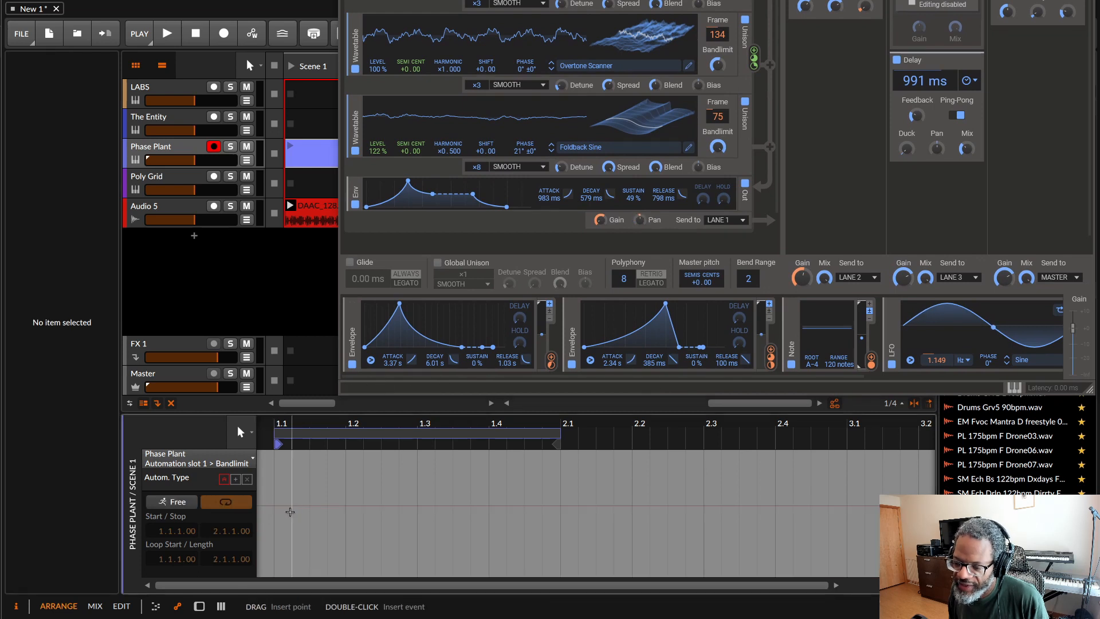
click(277, 506)
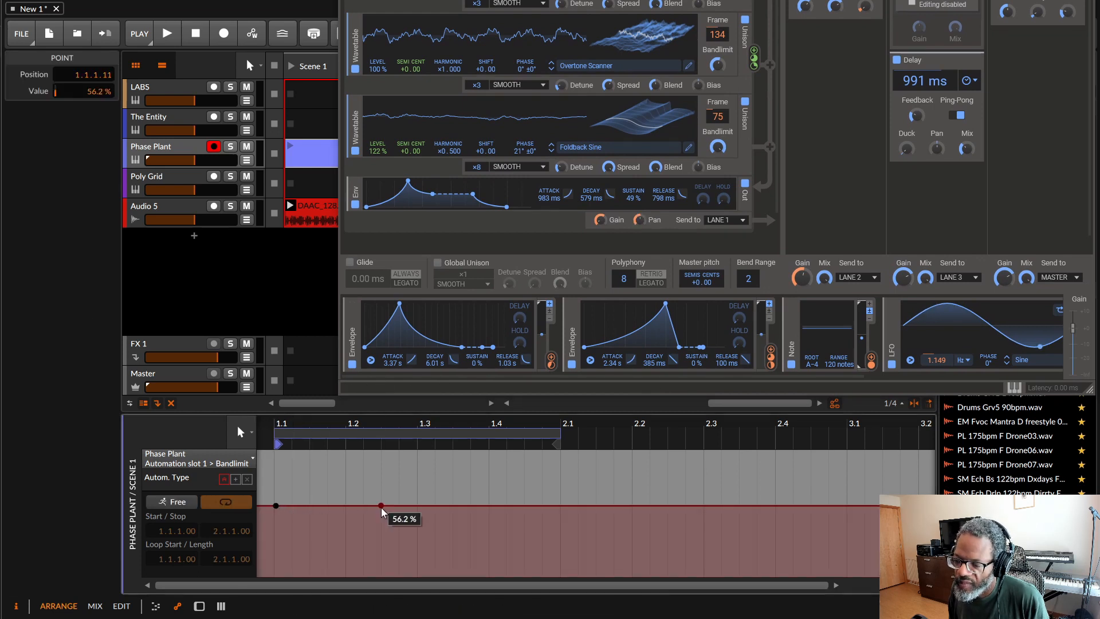
drag(400, 508, 453, 550)
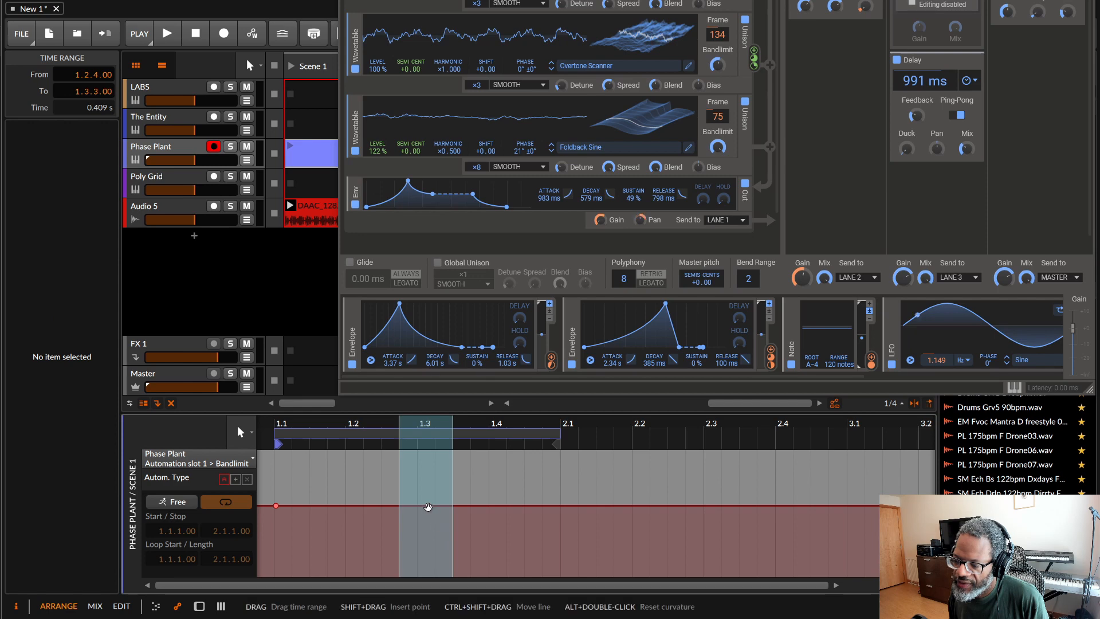
drag(428, 507, 435, 573)
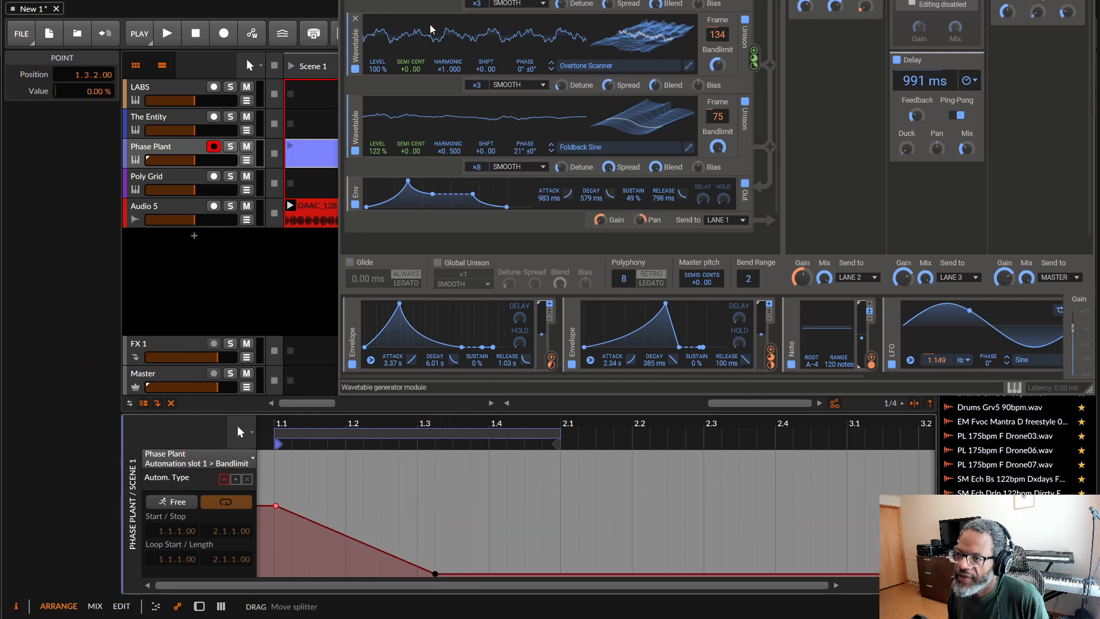
click(290, 146)
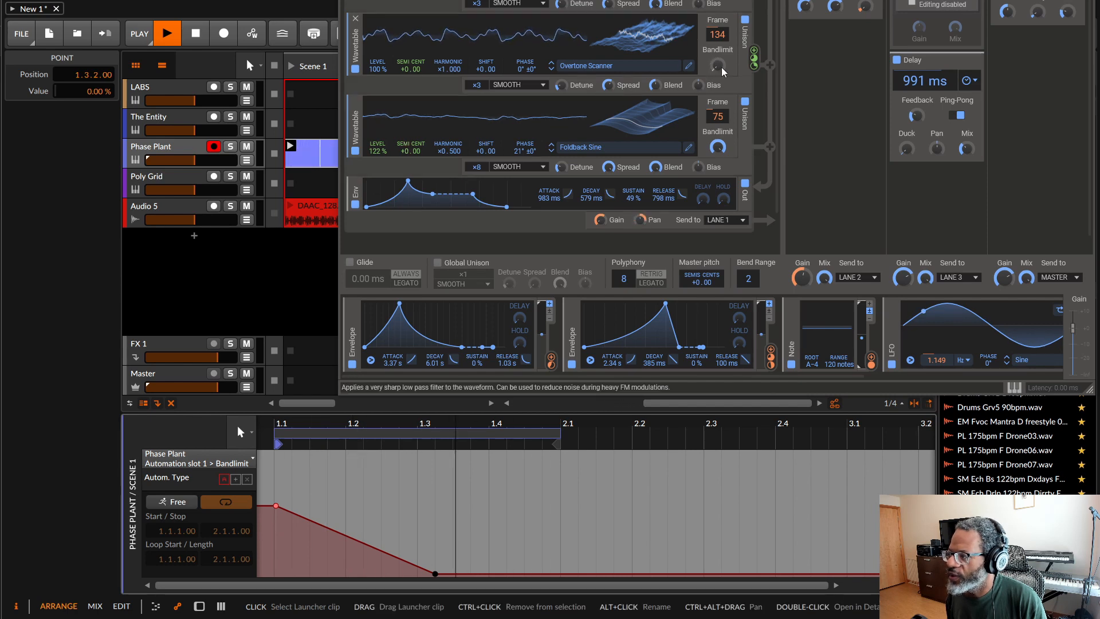
click(196, 37)
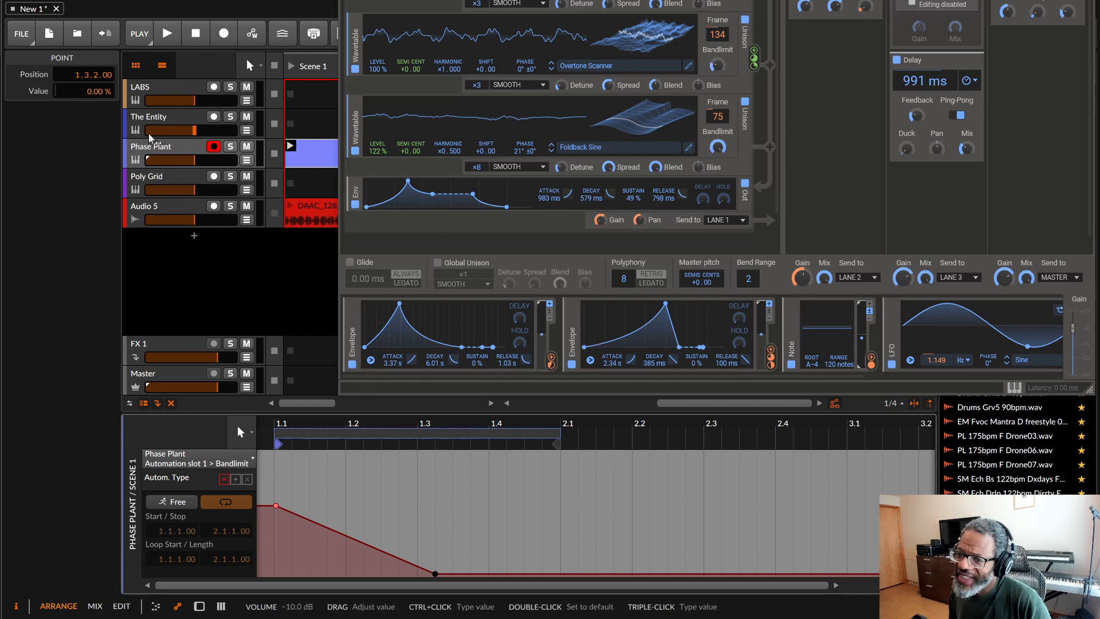
Step: Create an empty launcher clip for the Poly Grid track in Scene 1
click(154, 119)
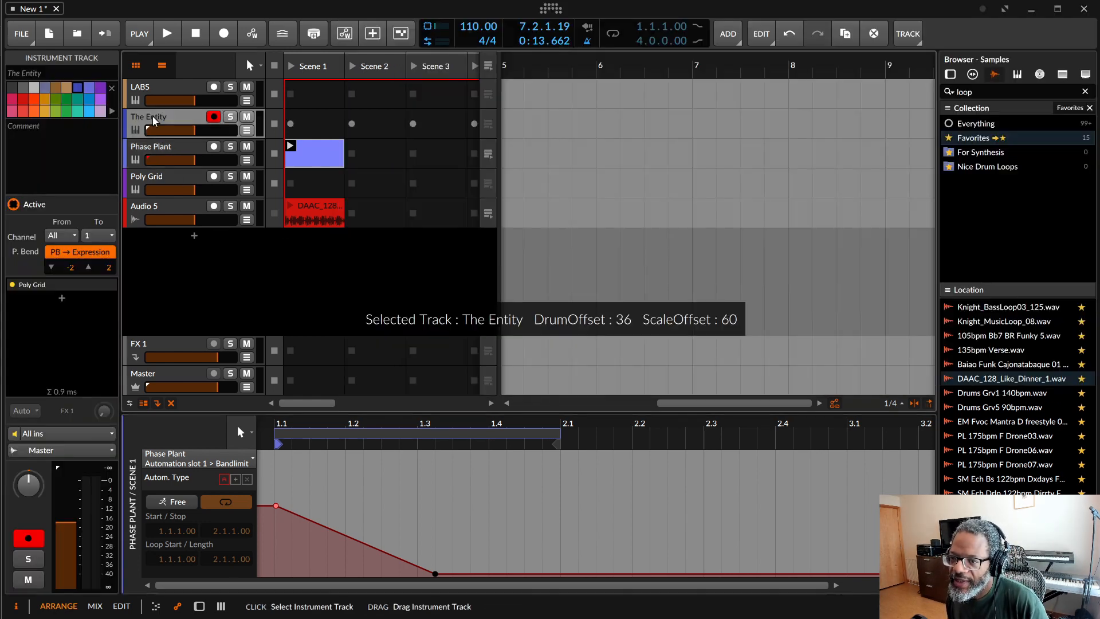
click(304, 195)
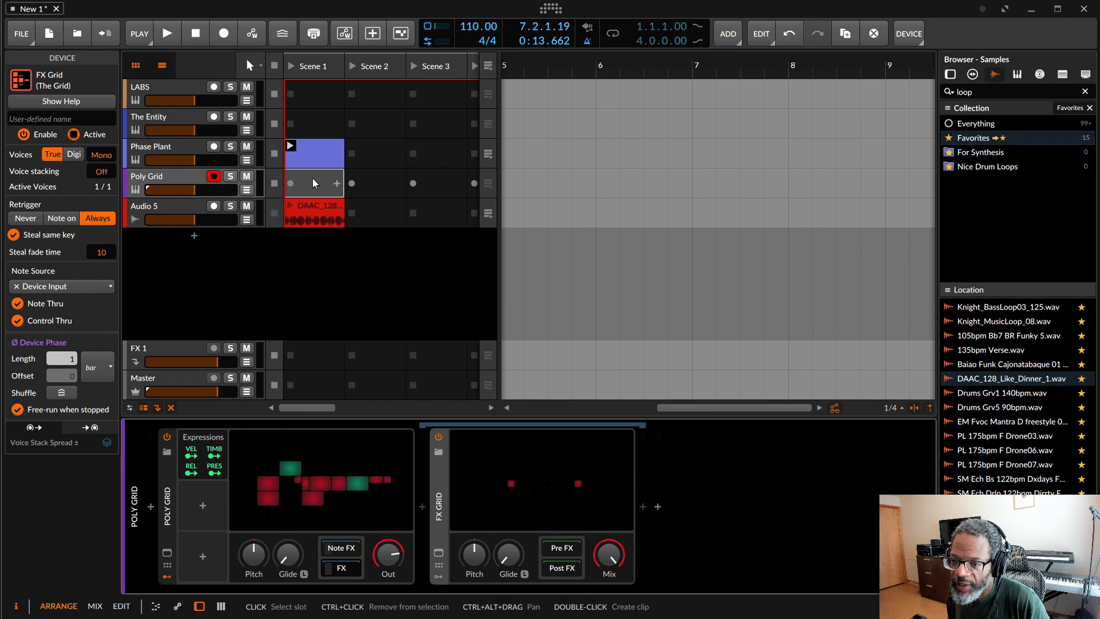
double_click(315, 181)
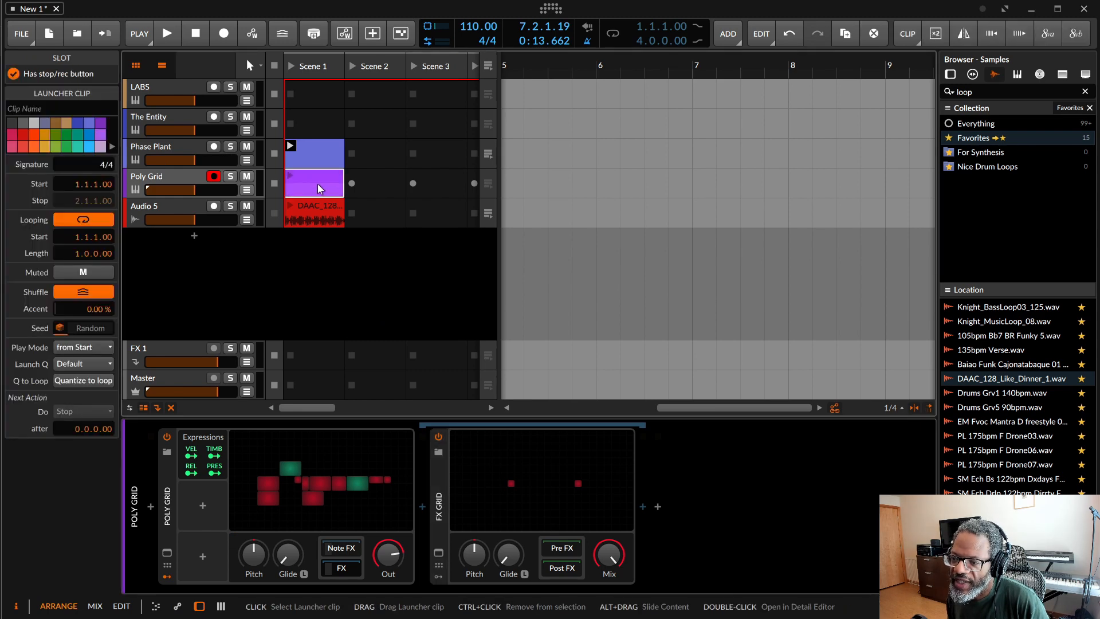
Step: Open the Poly Grid track's Grid patch and set the Distortion module's drive to +12.6 dB
click(184, 180)
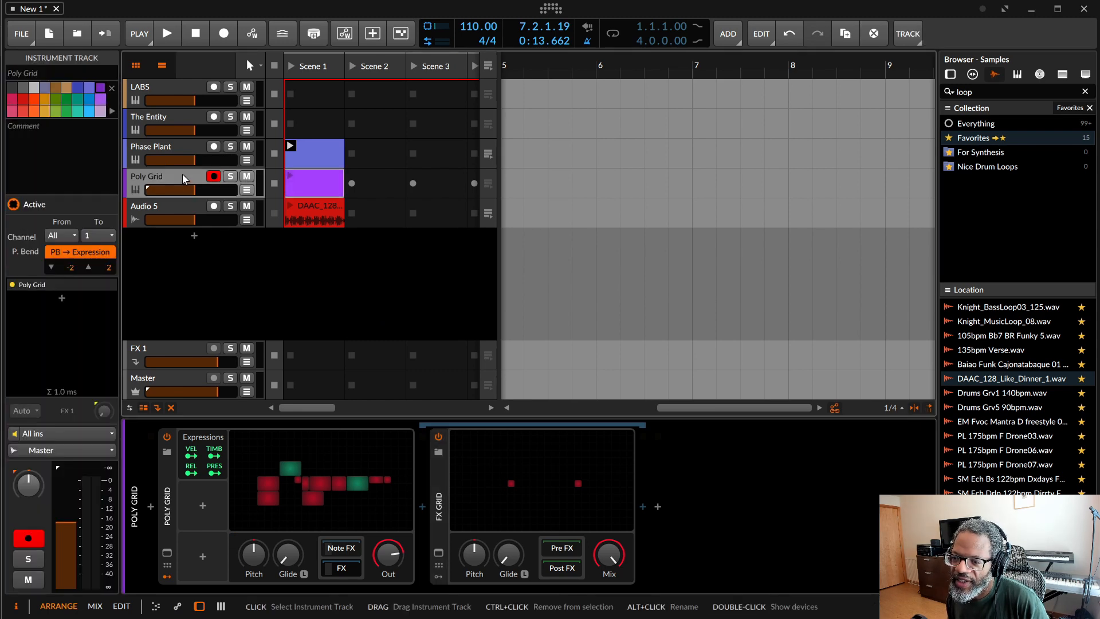
click(283, 466)
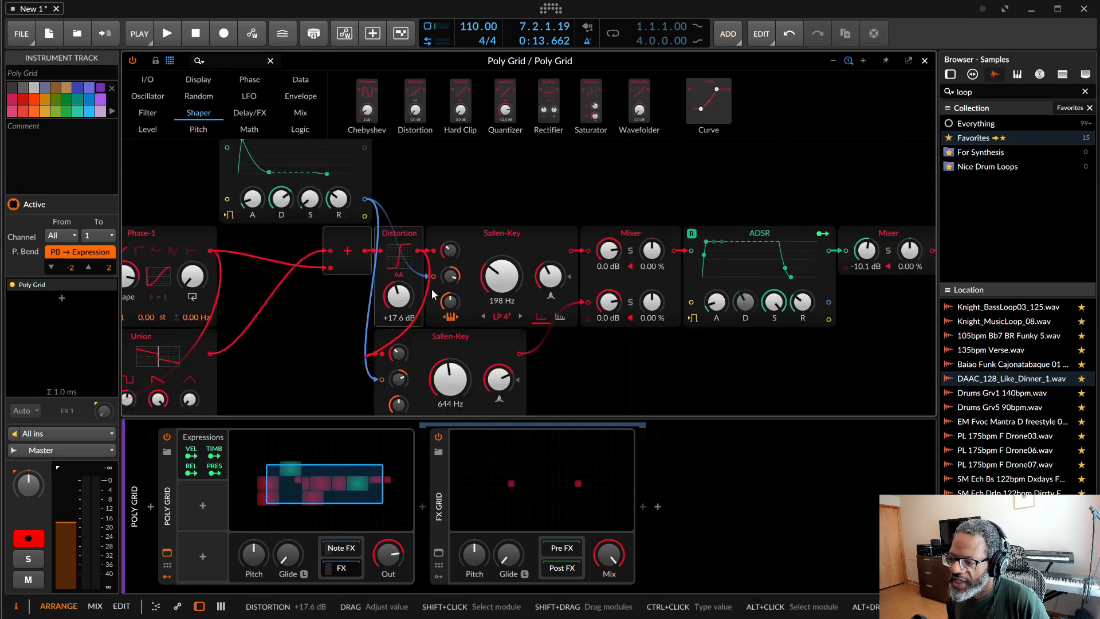
drag(398, 297, 398, 308)
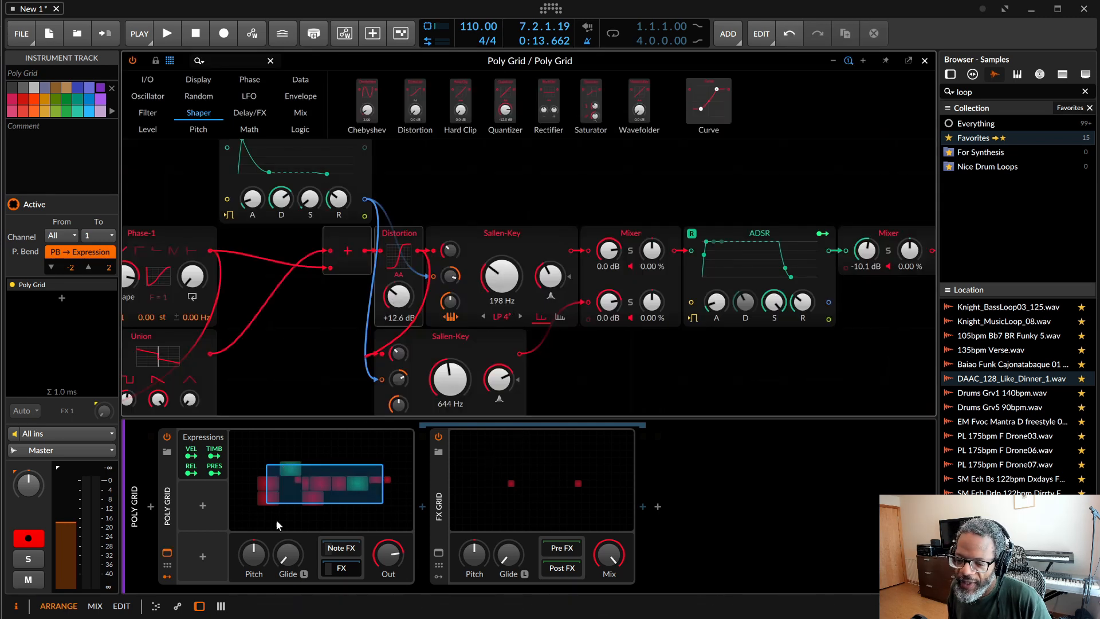
Step: Automate Distortion in the Poly Grid clip from +12.6 dB, rising to a peak at 1.2 and falling to +5.8 dB near 1.4.2, and audition it
click(178, 610)
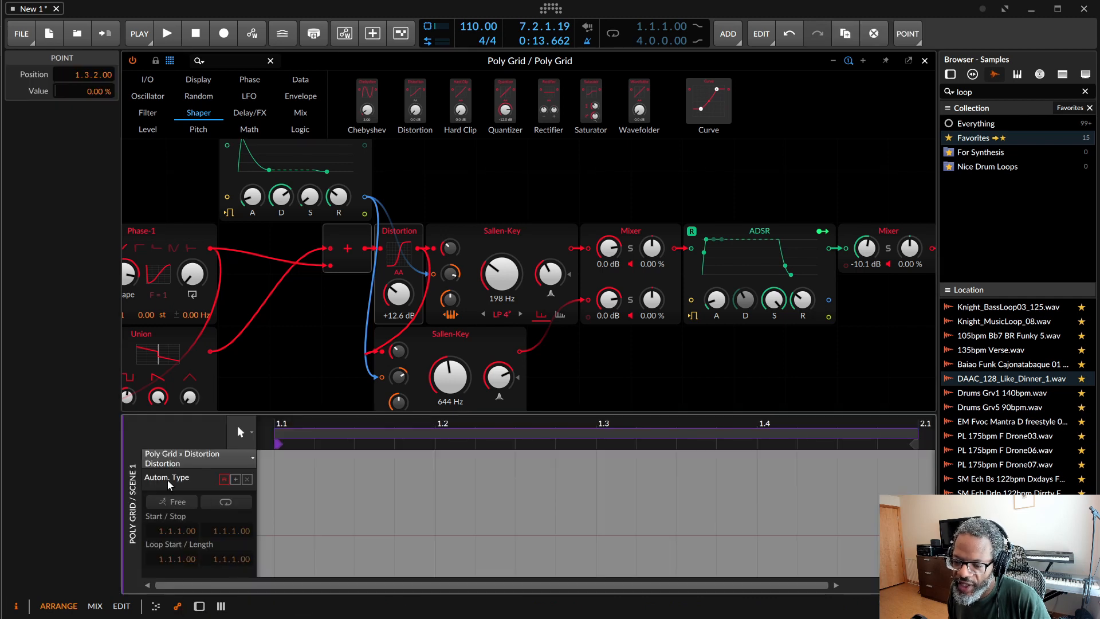
double_click(269, 544)
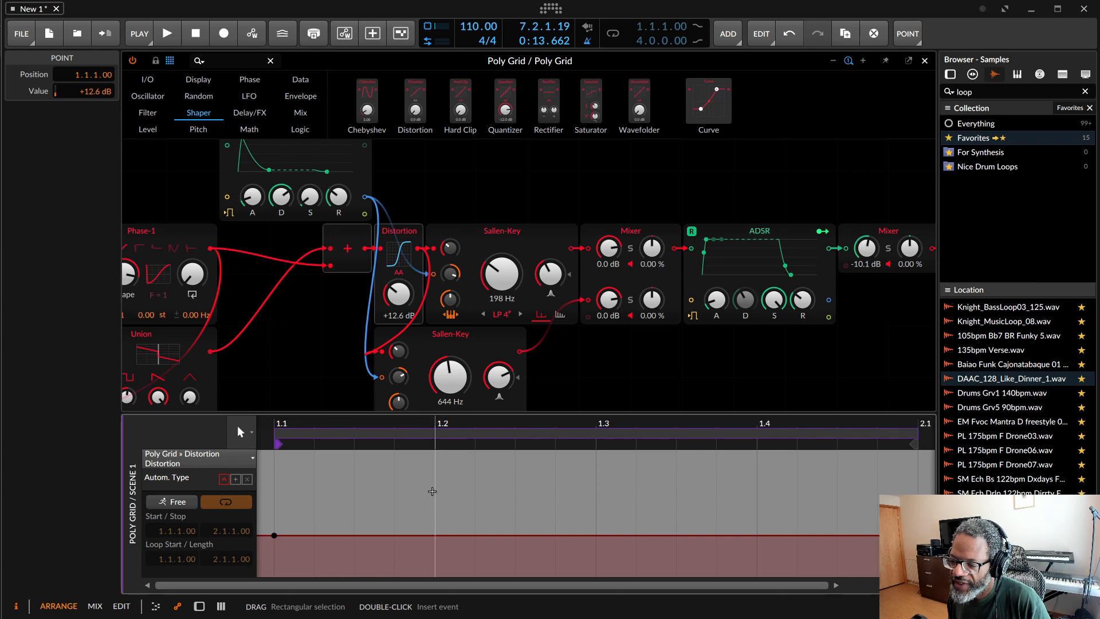
click(433, 491)
double_click(440, 541)
drag(440, 541, 435, 473)
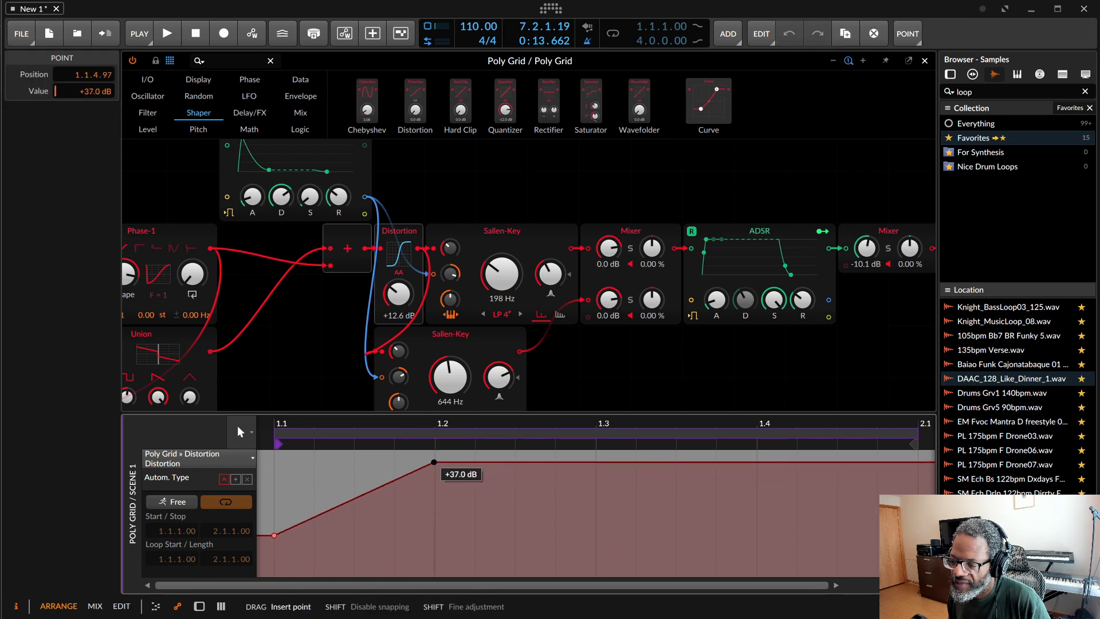
double_click(696, 474)
drag(696, 475, 788, 555)
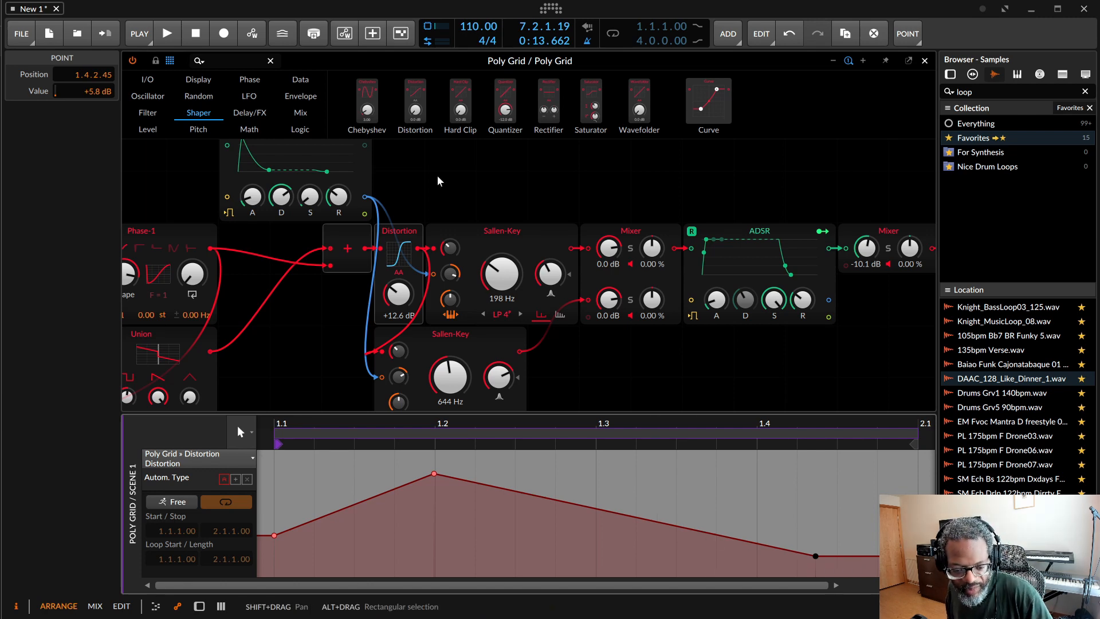
key(space)
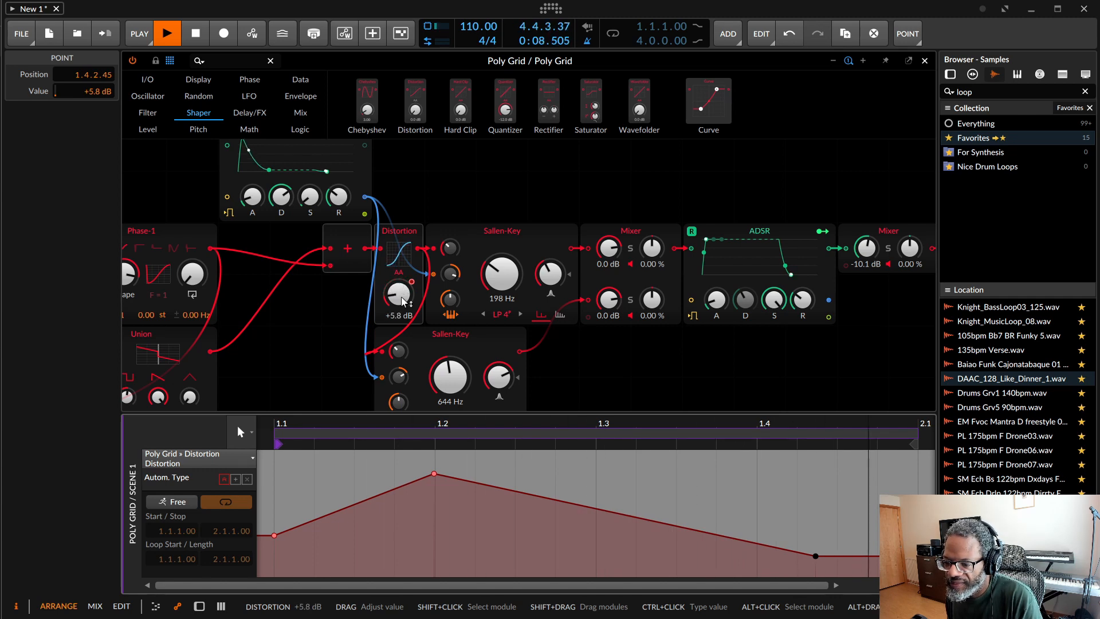
click(197, 34)
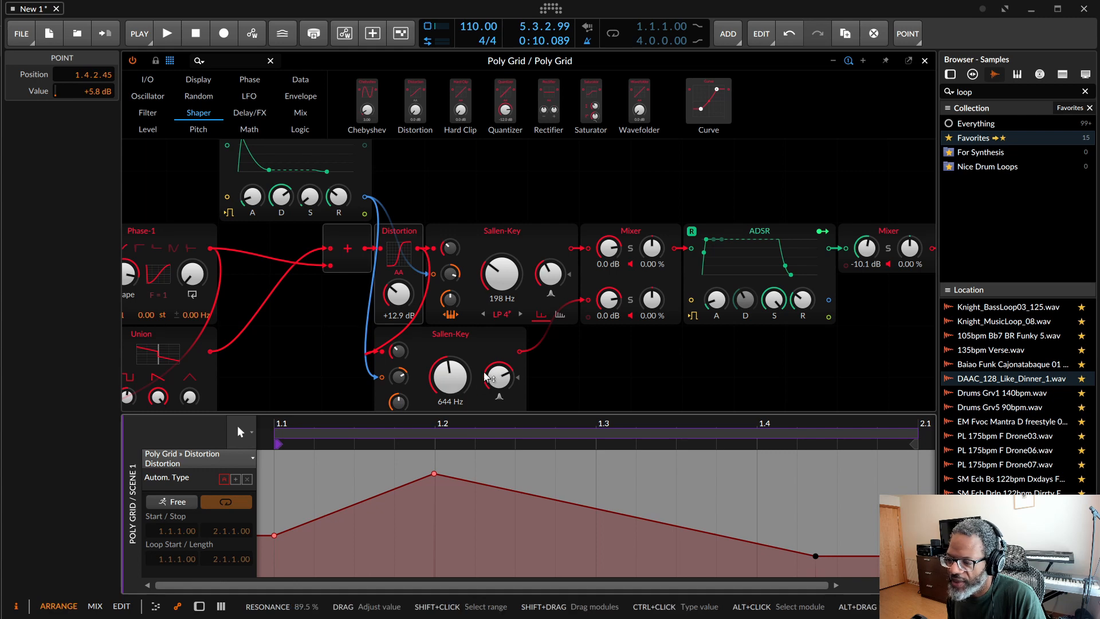
Step: Automate Phase-1 Shape in the Poly Grid clip: 87.2 % at the start, 0 % at 1.2.2, 94.4 % near 1.3.3, and audition it
scroll(280, 330, left, 3)
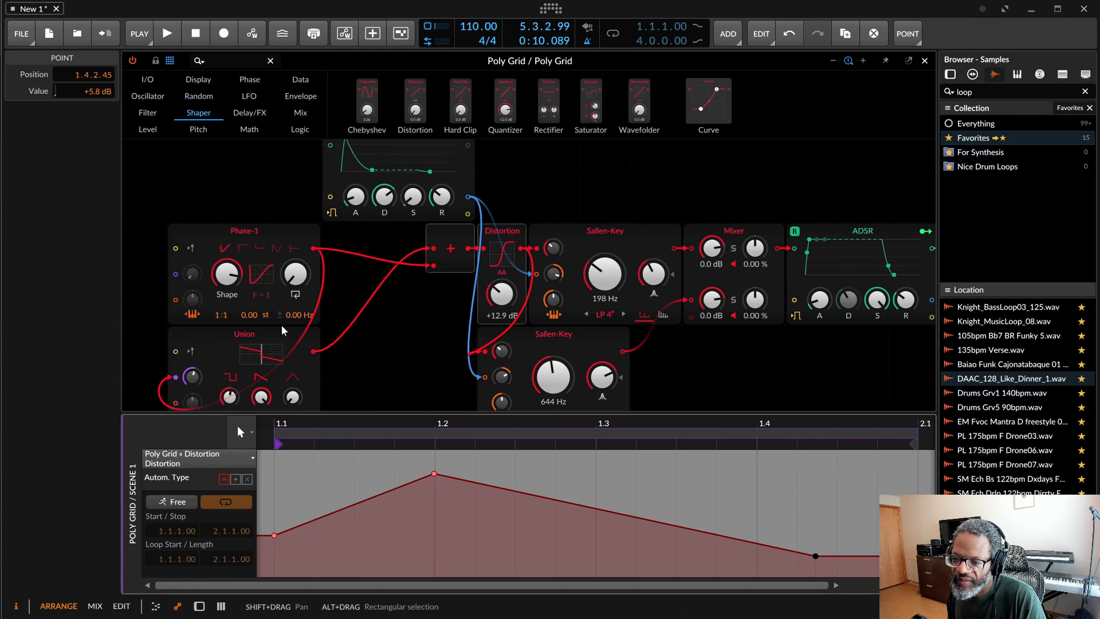
click(229, 278)
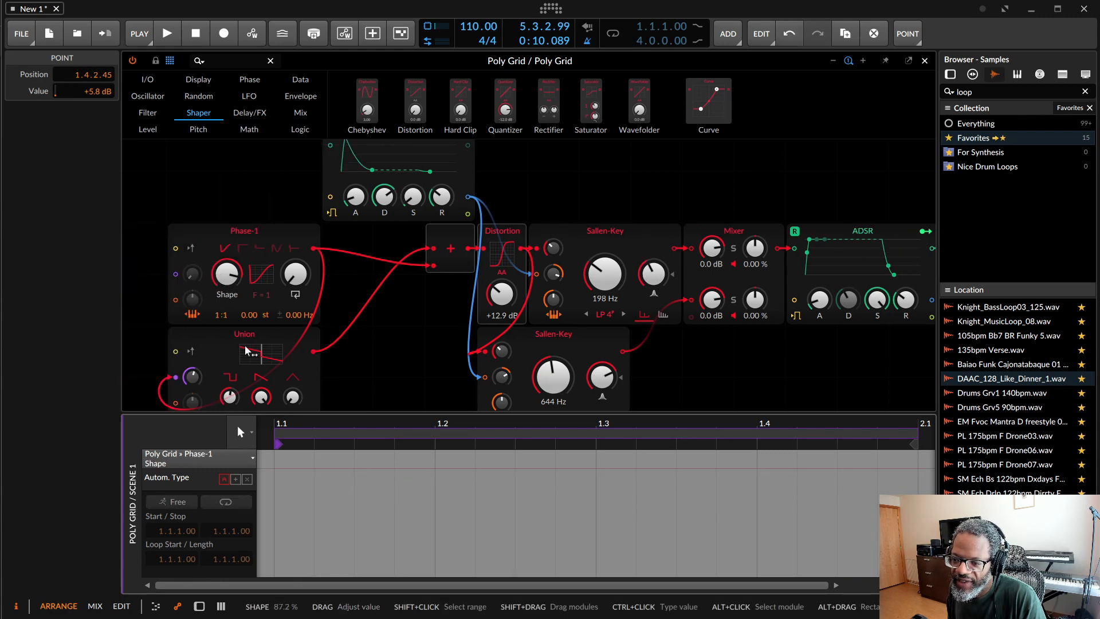
double_click(276, 470)
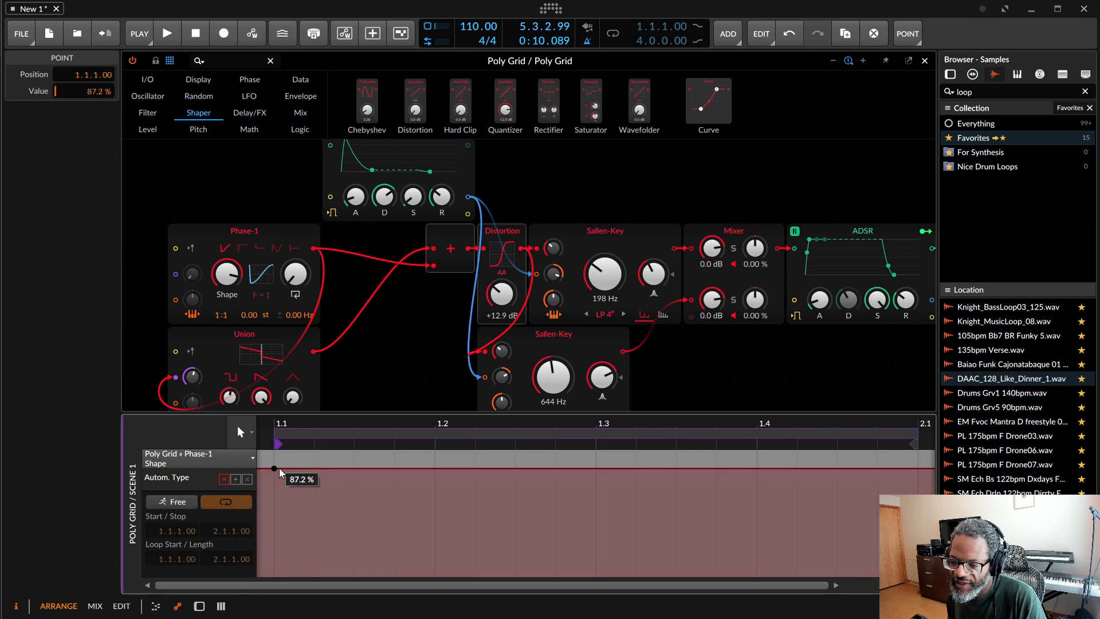
drag(316, 476, 476, 573)
double_click(442, 469)
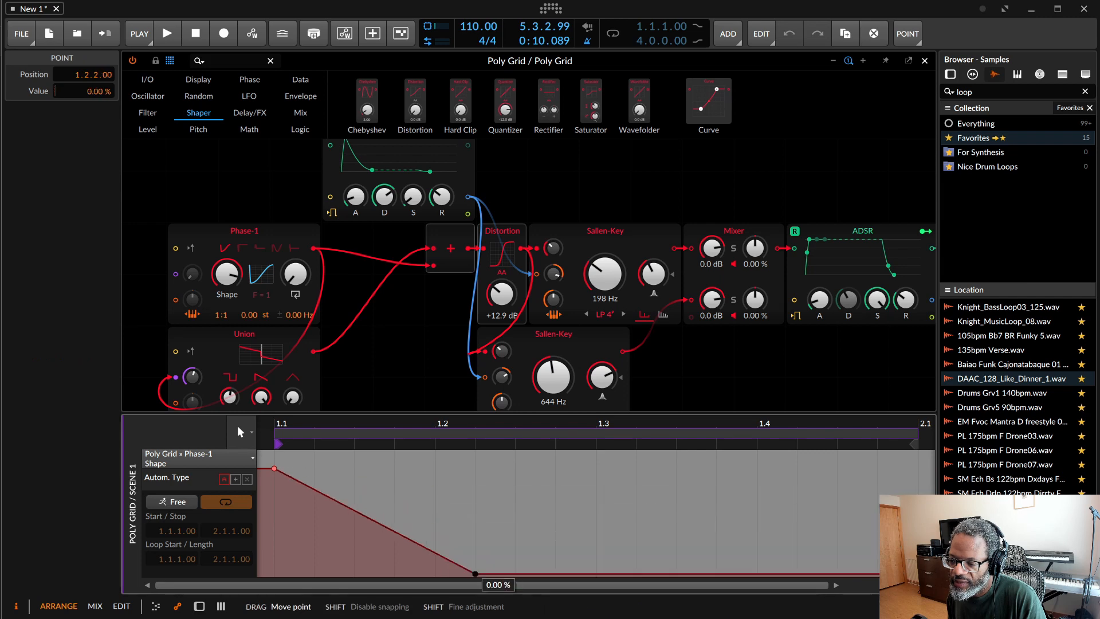
drag(642, 573, 690, 459)
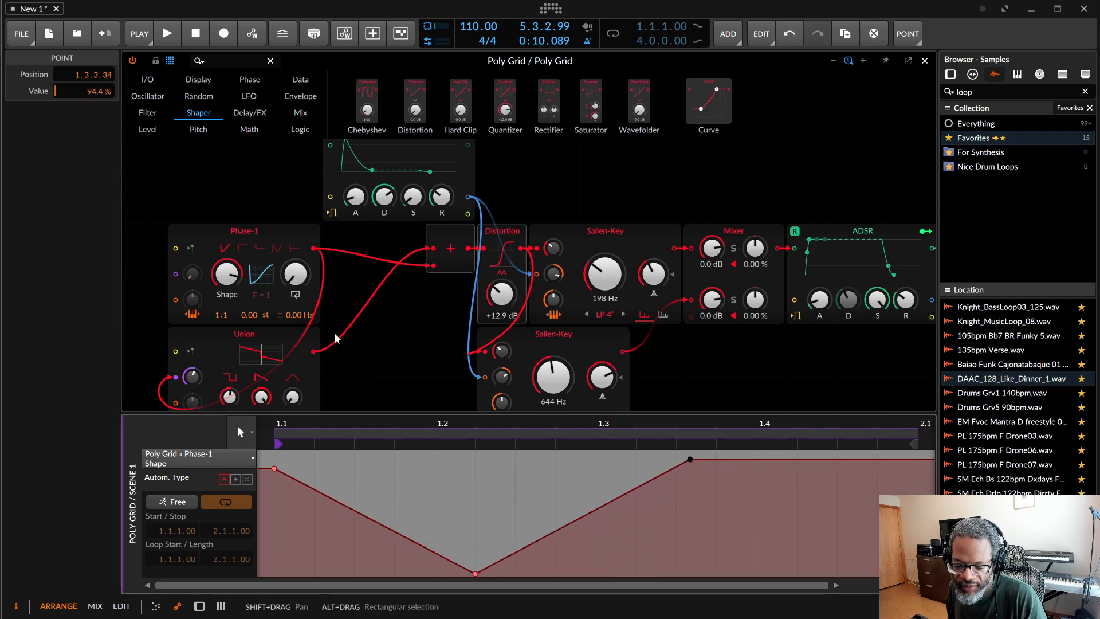
key(space)
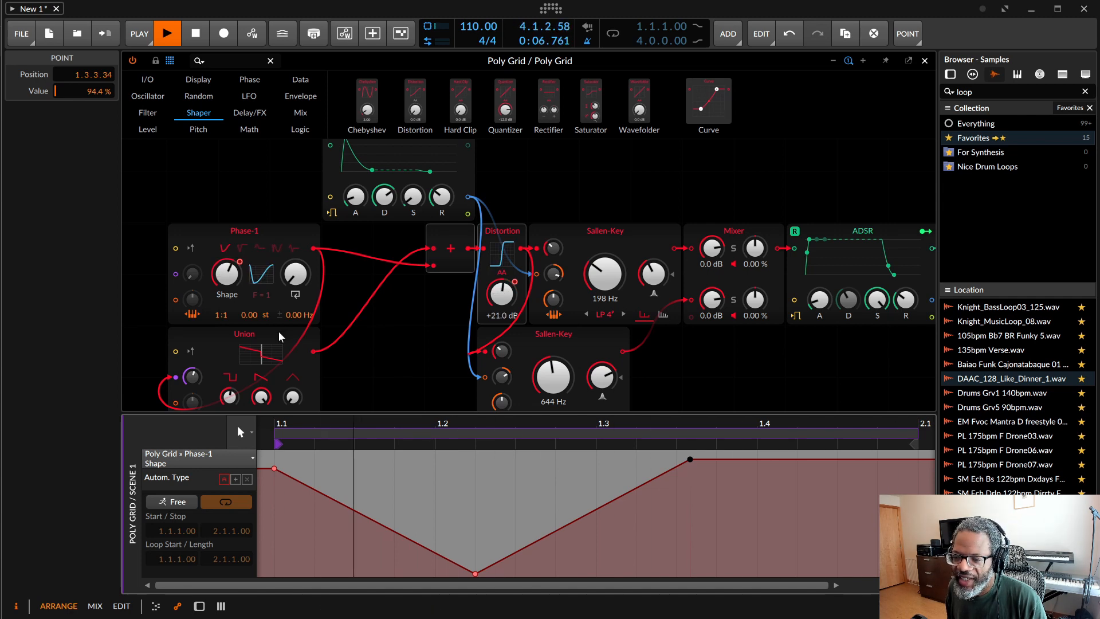
key(space)
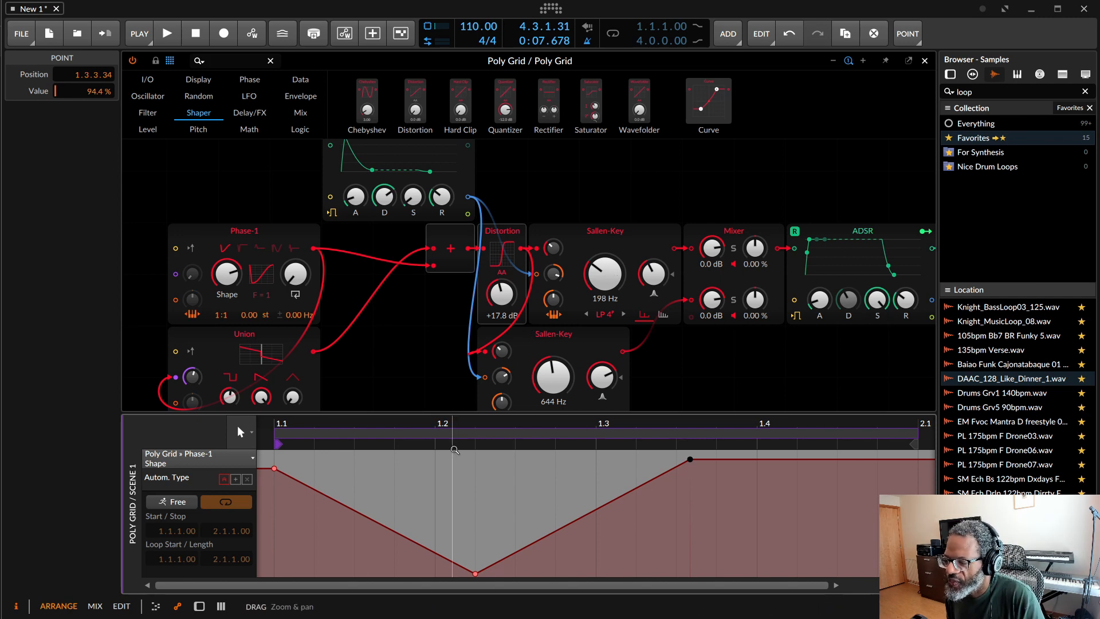
Step: Close the Grid patch and show the Phase Plant track's plugin interface and Bandlimit automation for comparison
scroll(414, 353, down, 1)
scroll(415, 354, up, 1)
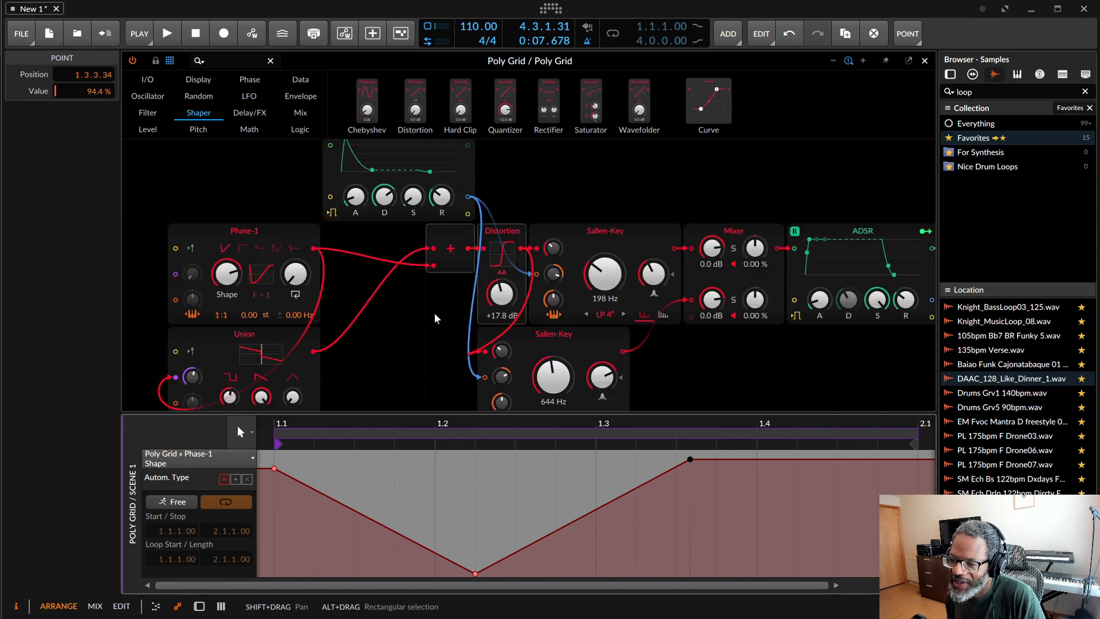
click(924, 61)
click(152, 154)
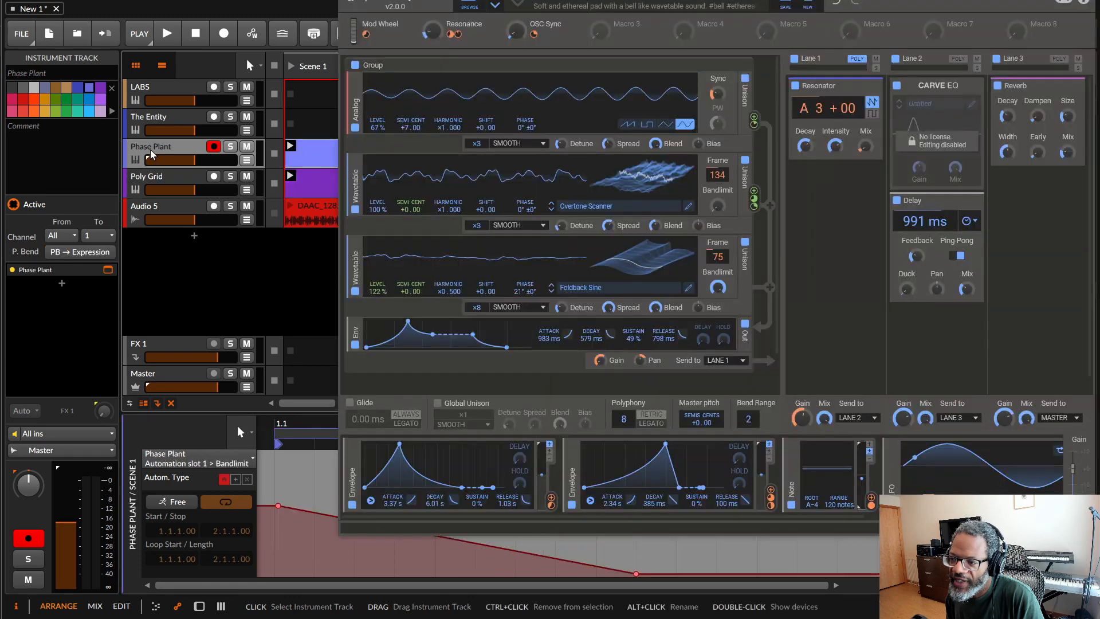
scroll(586, 380, down, 1)
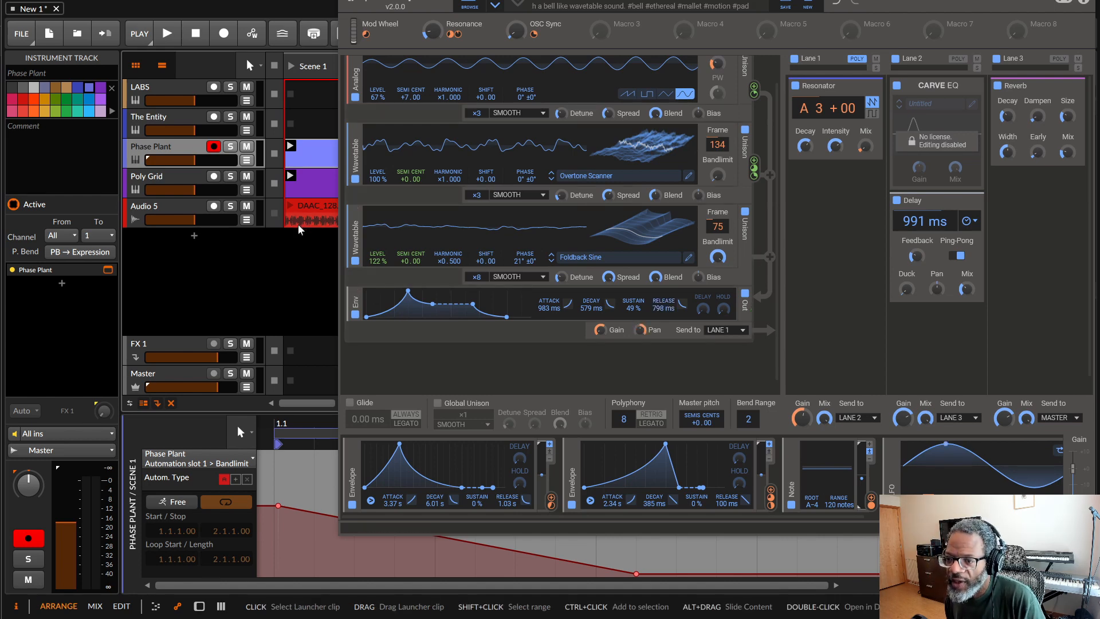
Step: Return to the Poly Grid track and reopen its Grid patch
click(169, 180)
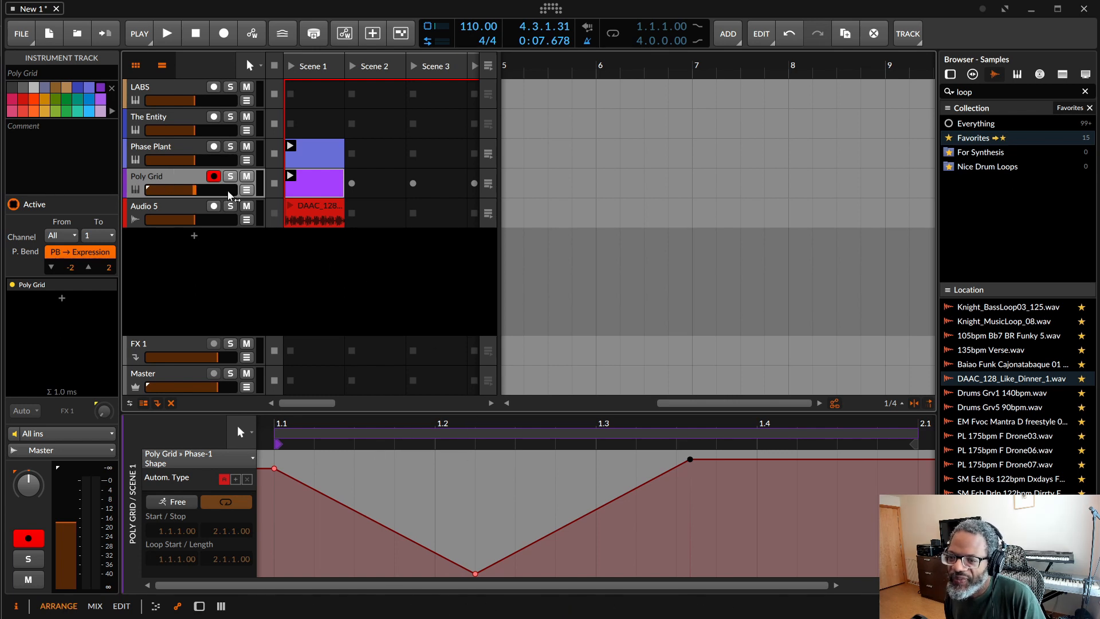
double_click(192, 177)
click(259, 492)
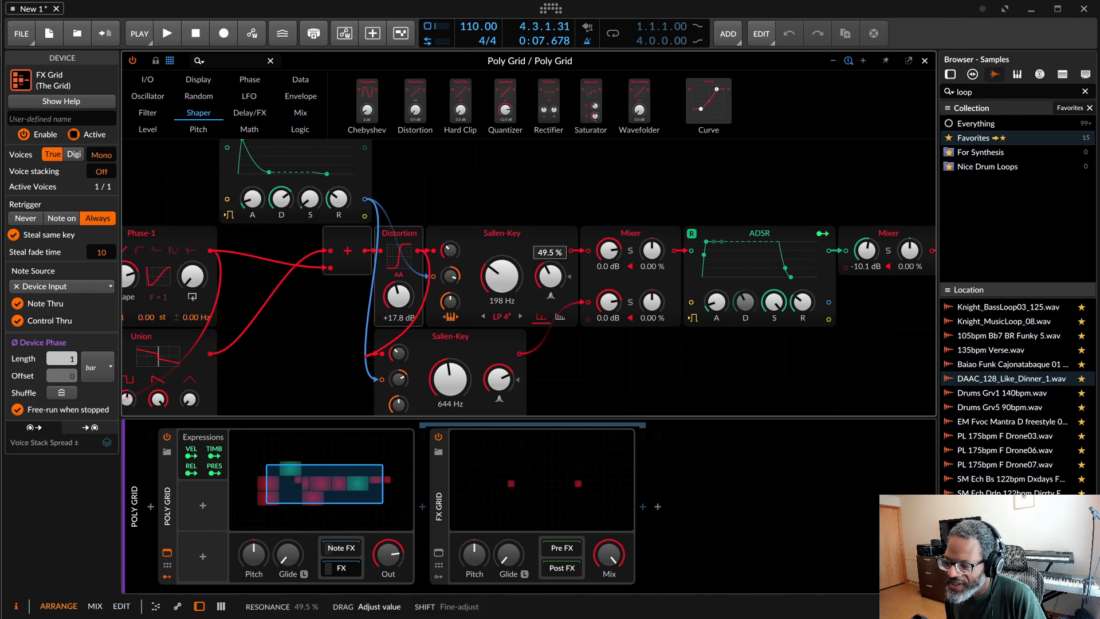
Step: Draw a freehand Reso automation curve for the upper Sallen-Key filter from about 1.1.2 to 1.3.4, and play the clip
click(179, 609)
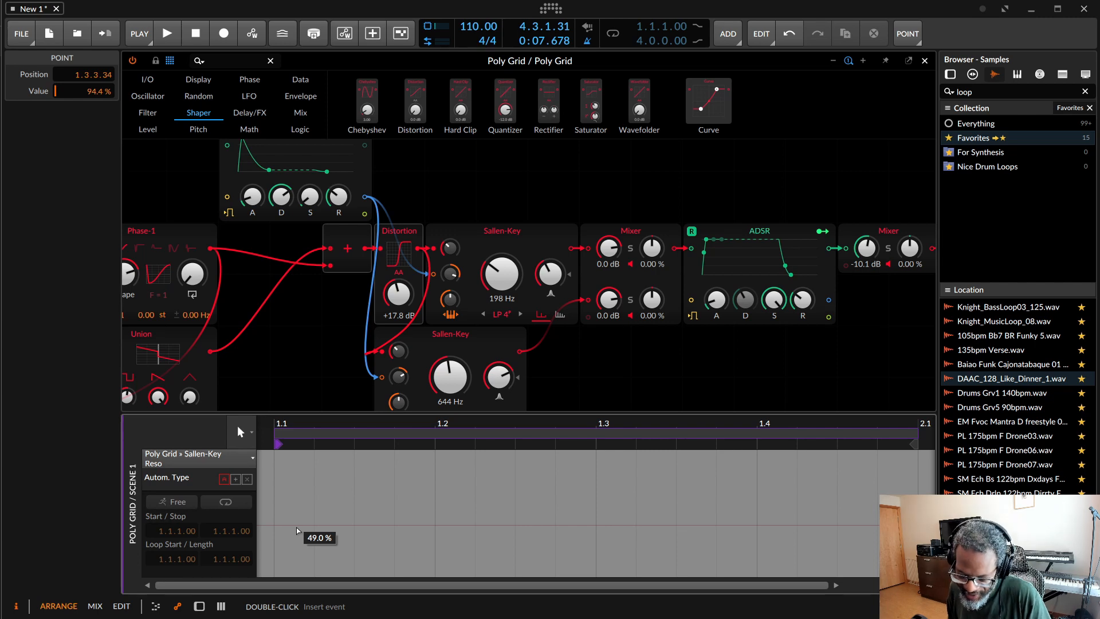
key(3)
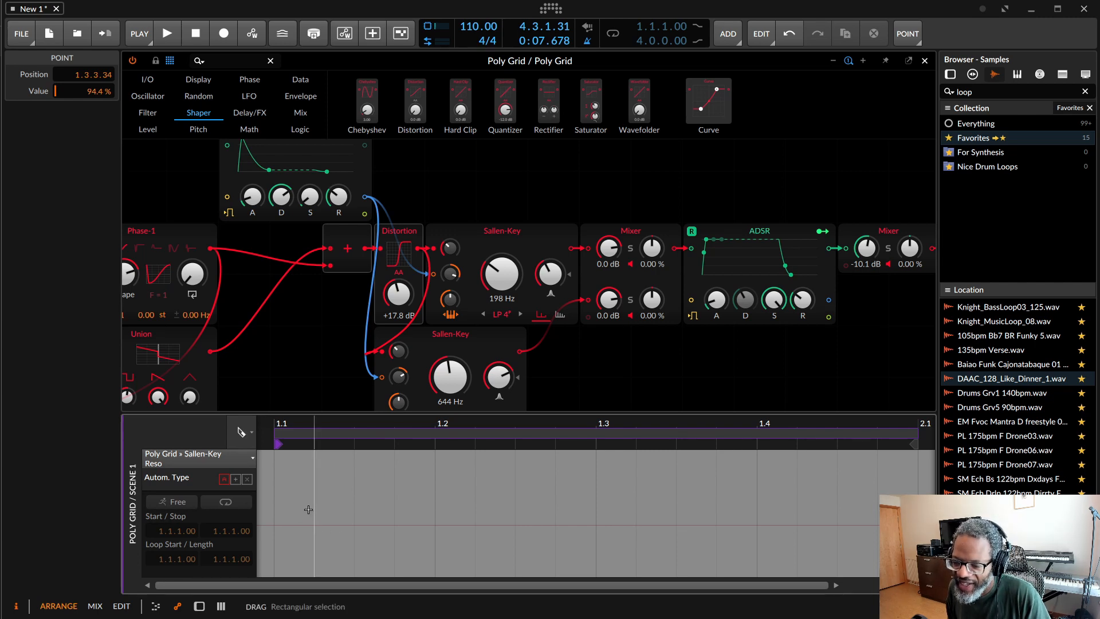
mouse_move(291, 519)
mouse_down()
mouse_move(354, 499)
mouse_move(401, 518)
mouse_move(741, 525)
mouse_up()
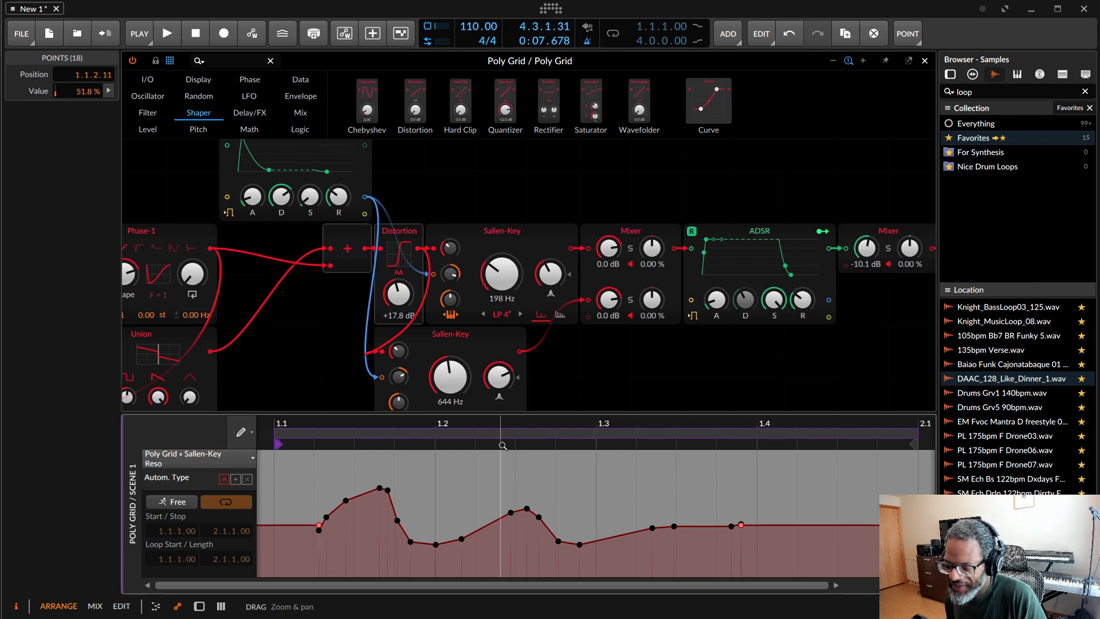
key(space)
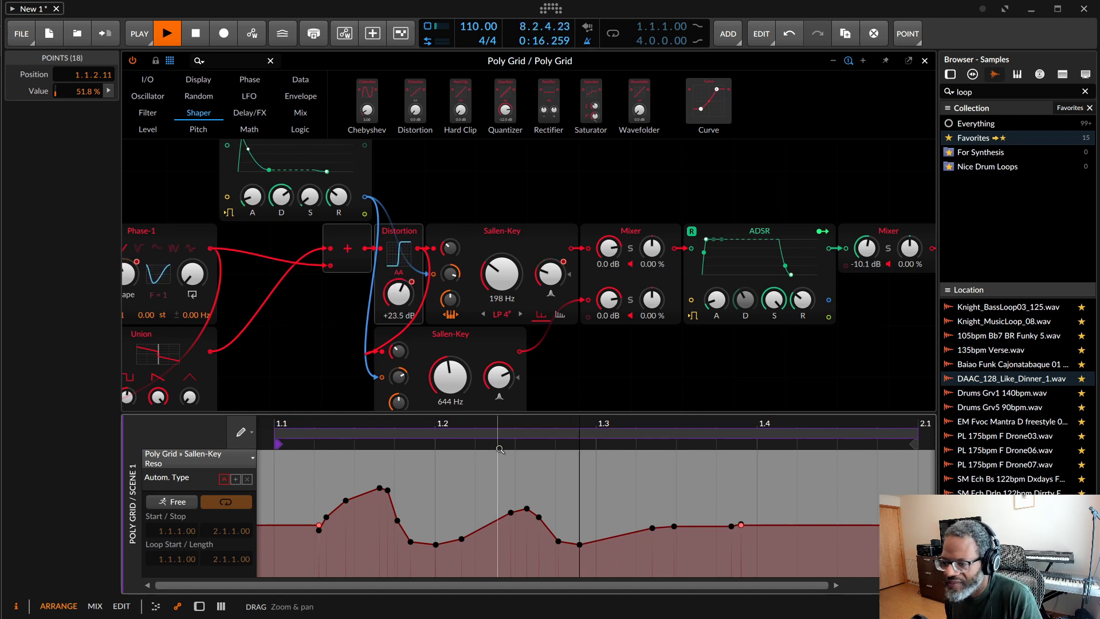
Step: Draw freehand automation for the Union module's Triangle level from the clip start to about 1.4.2, ending near the maximum
scroll(289, 352, left, 3)
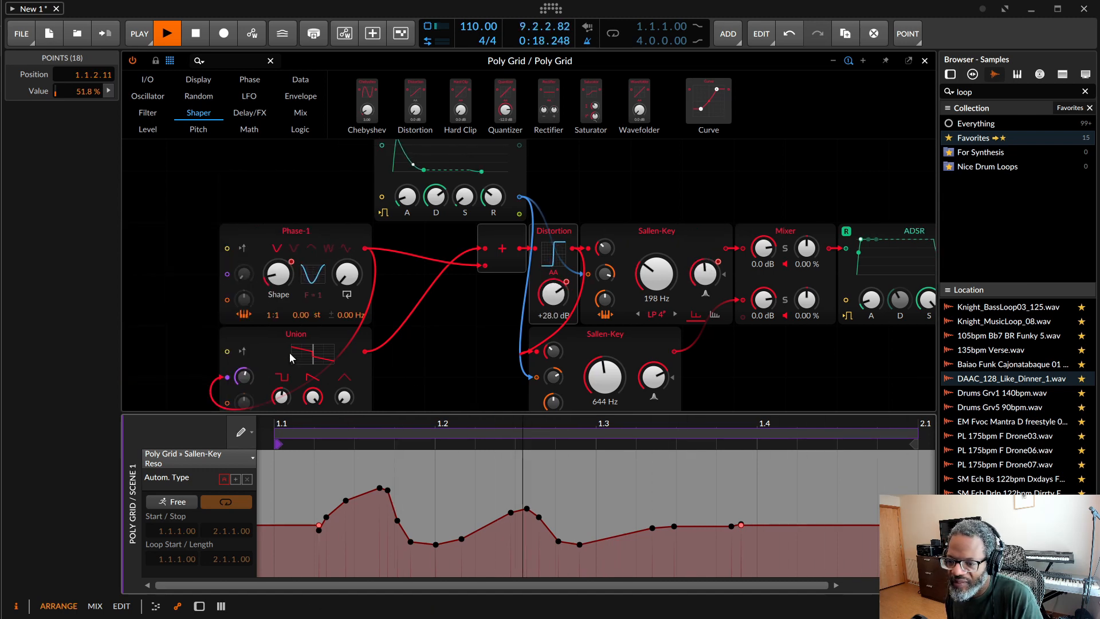
click(344, 397)
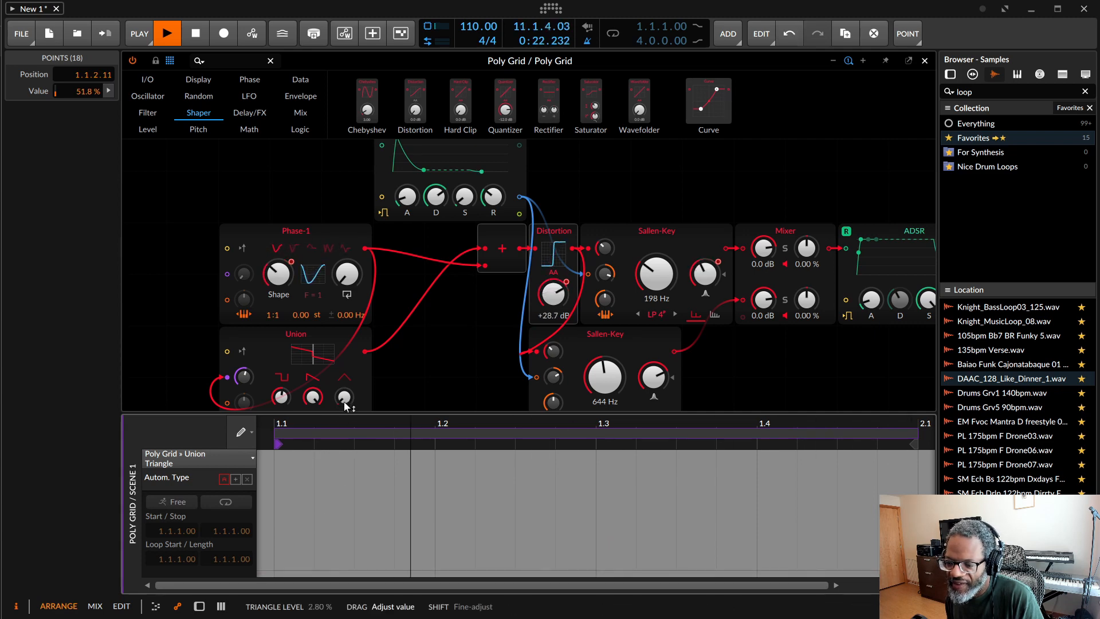
mouse_move(278, 546)
mouse_down()
mouse_move(356, 492)
mouse_move(540, 517)
mouse_move(761, 476)
mouse_move(823, 453)
mouse_up()
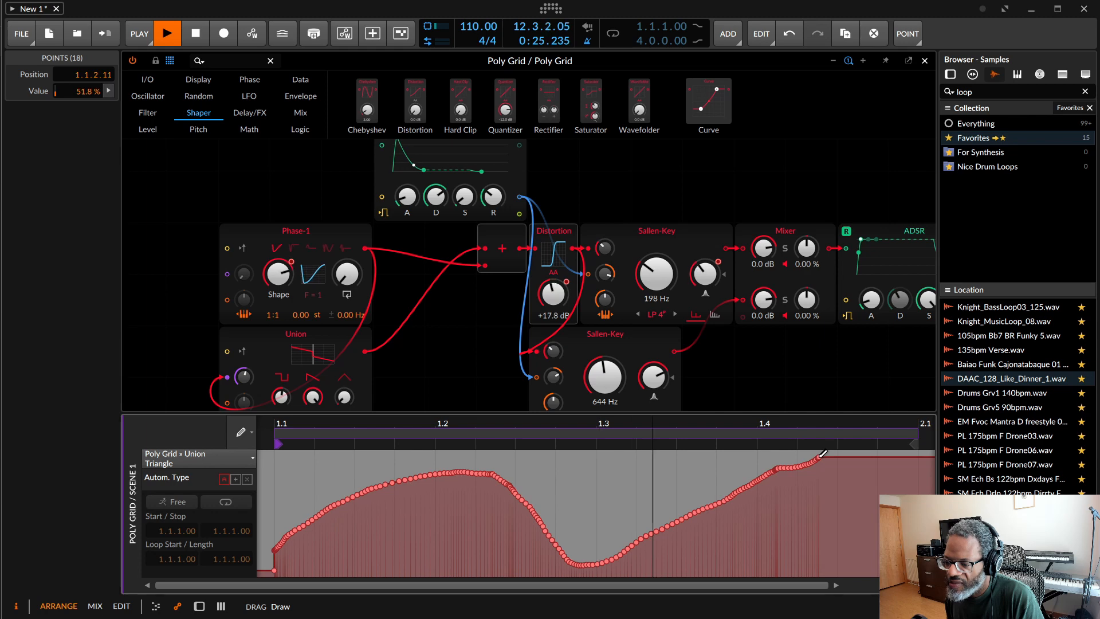
Step: Draw freehand automation curves across the clip for the Union module's Saw and Pulse levels
click(317, 404)
mouse_move(283, 479)
mouse_down()
mouse_move(574, 562)
mouse_move(767, 556)
mouse_up()
click(277, 400)
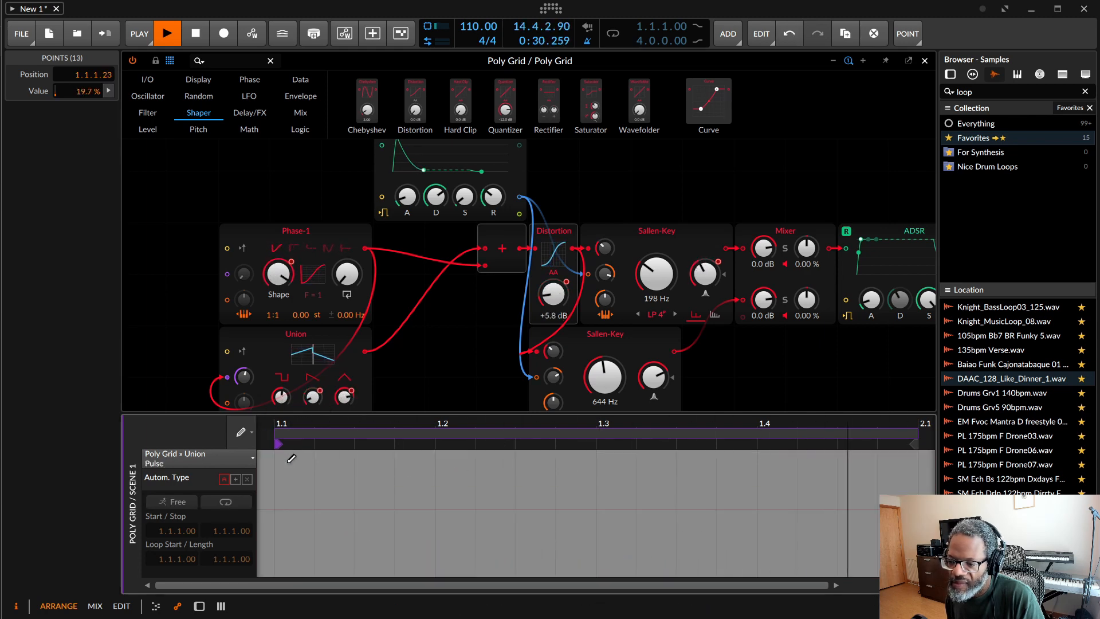
mouse_move(275, 509)
mouse_down()
mouse_move(616, 485)
mouse_move(803, 529)
mouse_up()
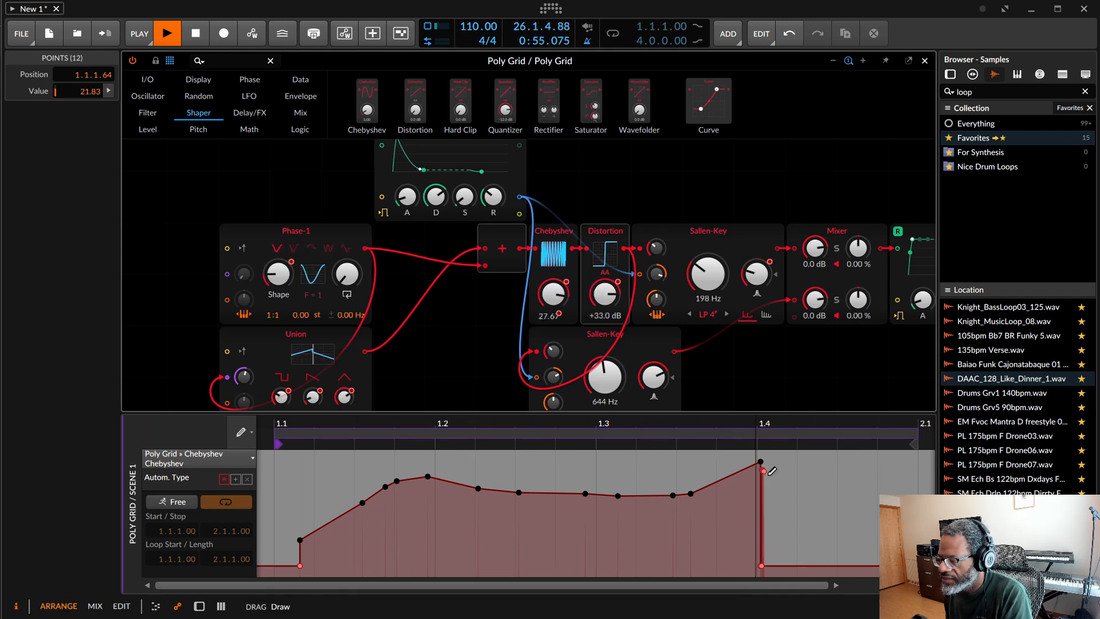
Step: Redraw the Chebyshev automation freehand across the clip, with a spike near 1.1.2, a flat middle and a drop after about 1.4.2
drag(765, 471, 876, 530)
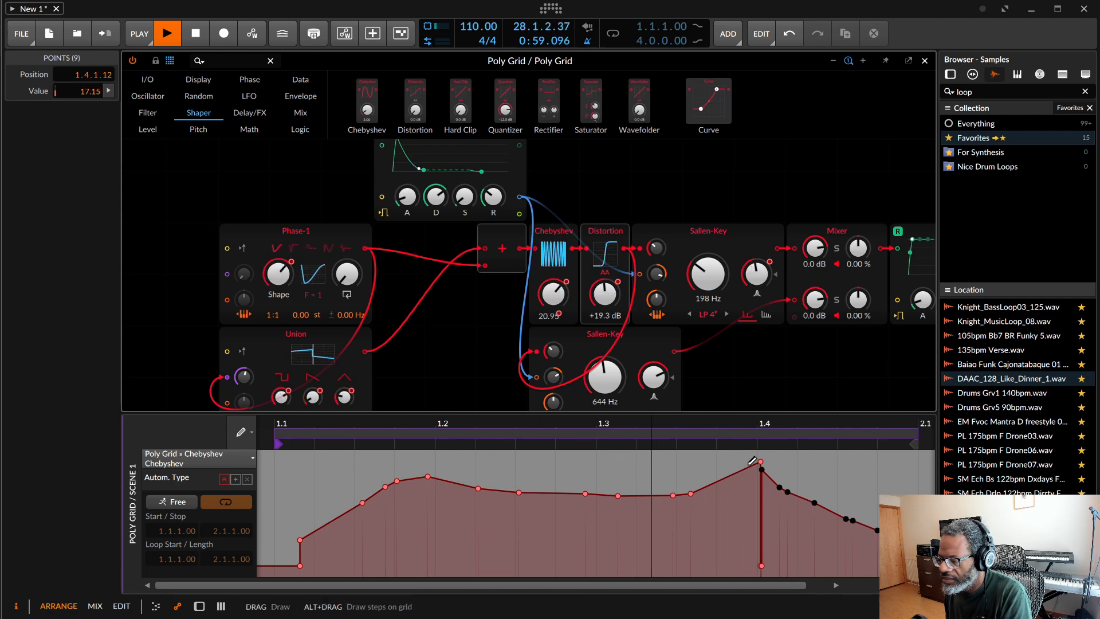
drag(748, 465, 775, 476)
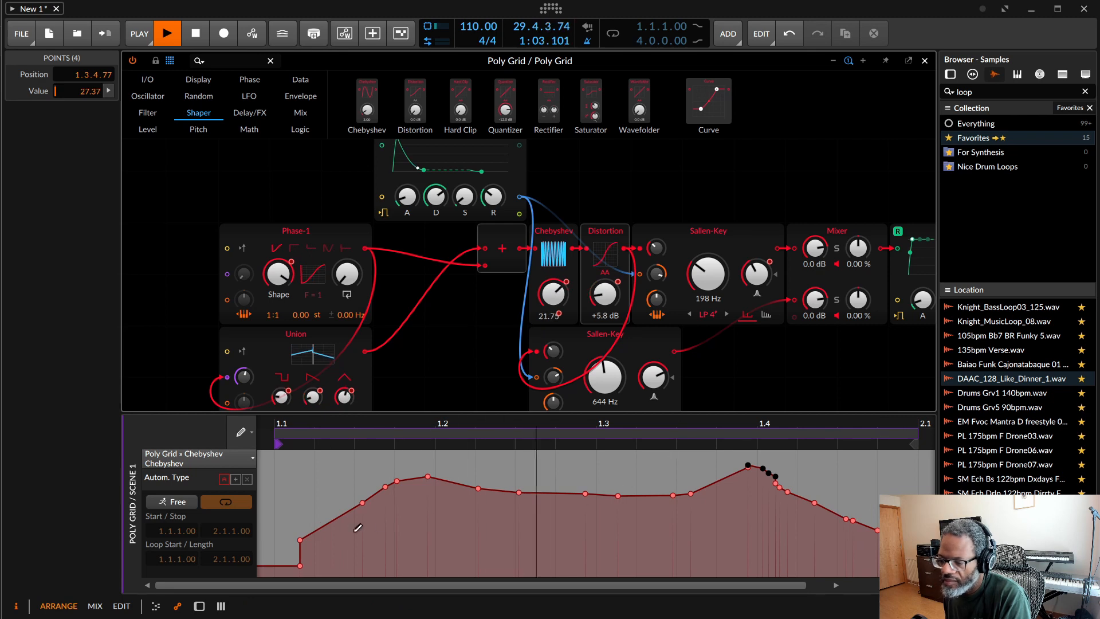
mouse_move(324, 497)
mouse_down()
mouse_move(409, 518)
mouse_move(850, 535)
mouse_move(877, 566)
mouse_up()
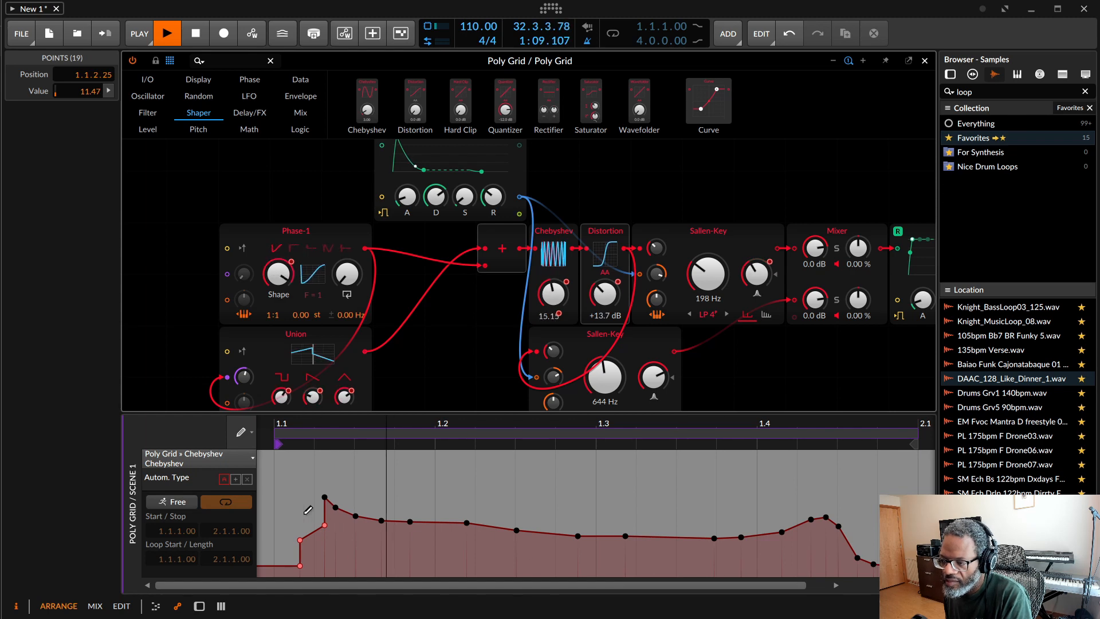
Step: Move the Chebyshev module after the Mixer and redraw its automation as a gradual rise from the clip start to about 1.2.3
click(554, 252)
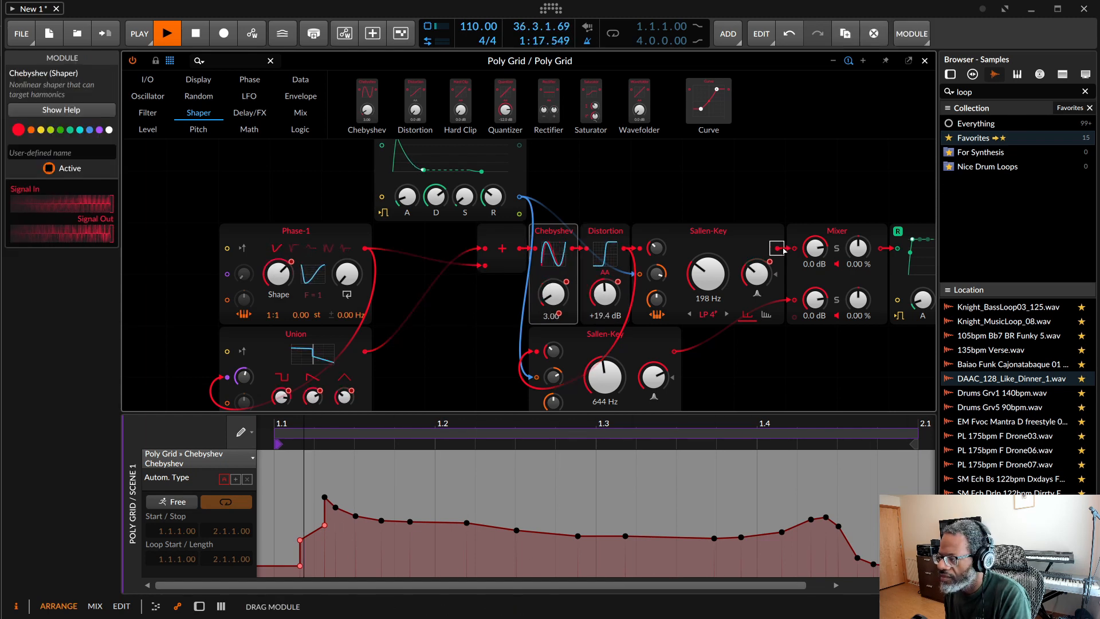
drag(783, 249, 894, 248)
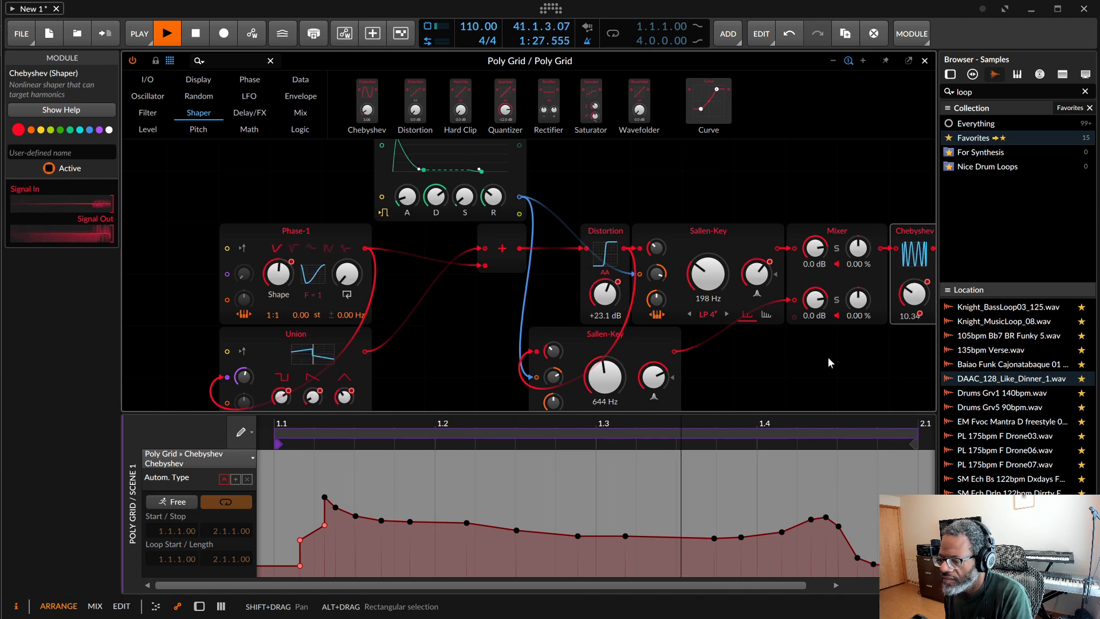
drag(284, 557, 527, 502)
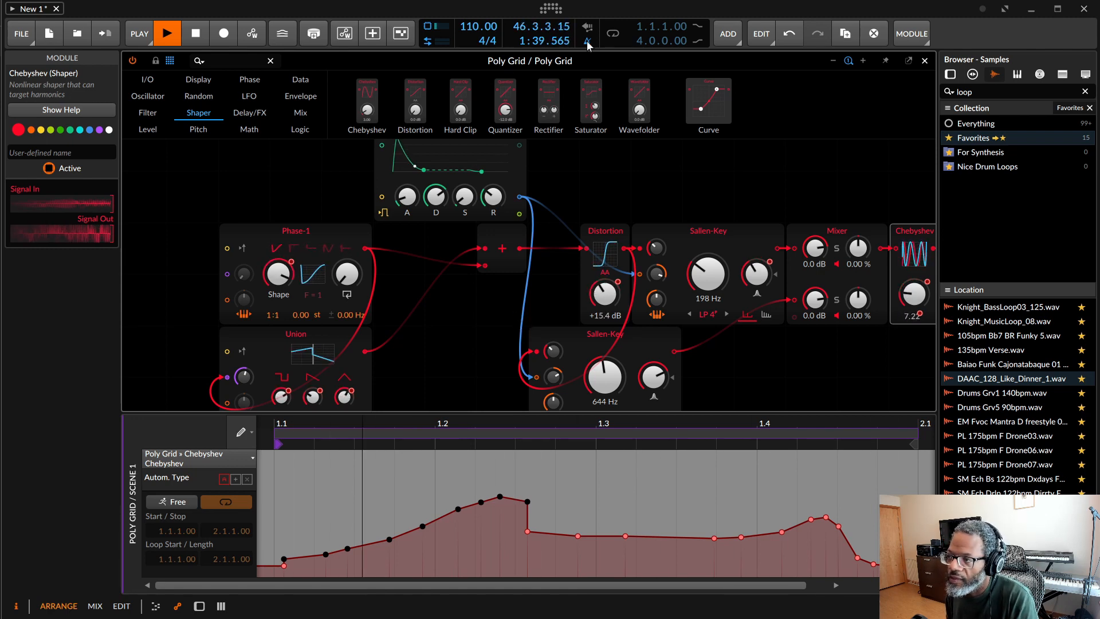
click(195, 34)
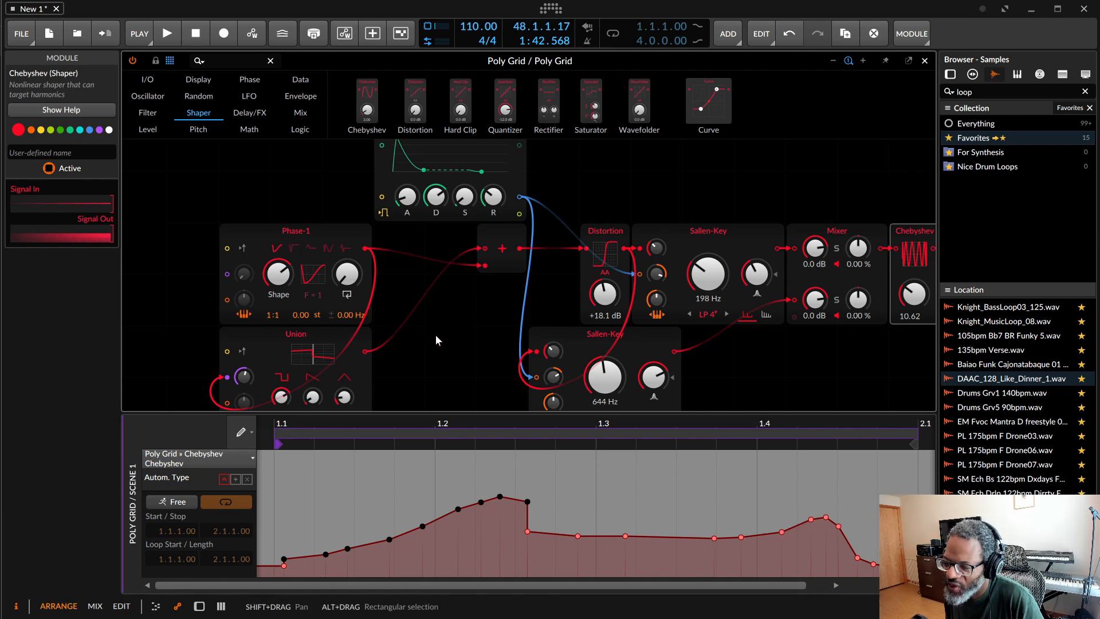
Step: Place Distortion directly after the Add module and insert Chebyshev between Distortion and the upper Sallen-Key filter
drag(599, 232, 548, 232)
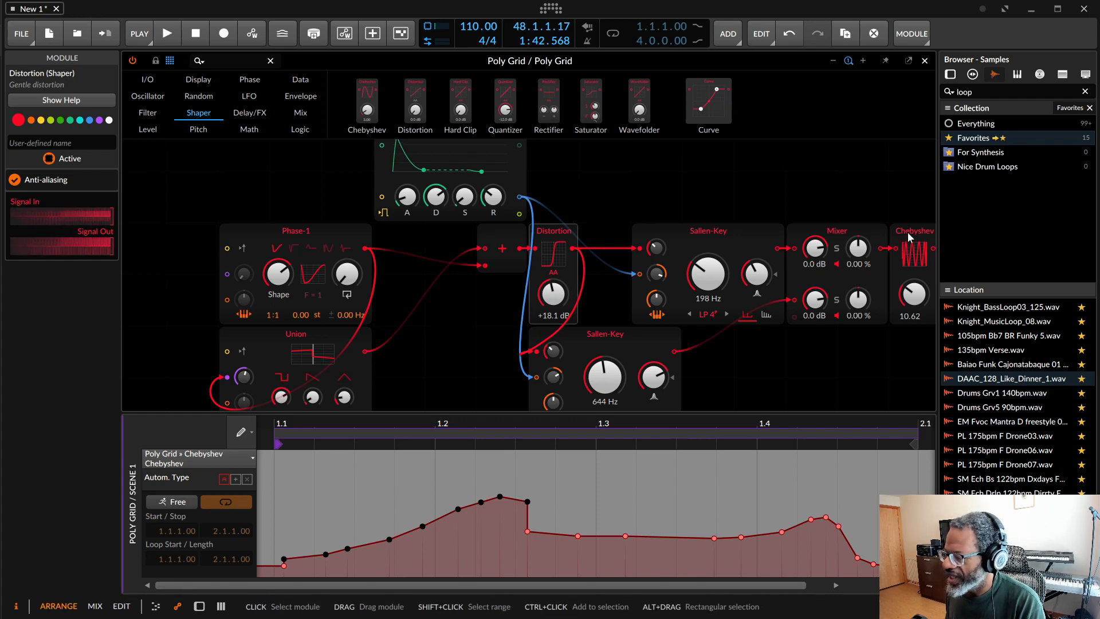
drag(909, 235, 640, 251)
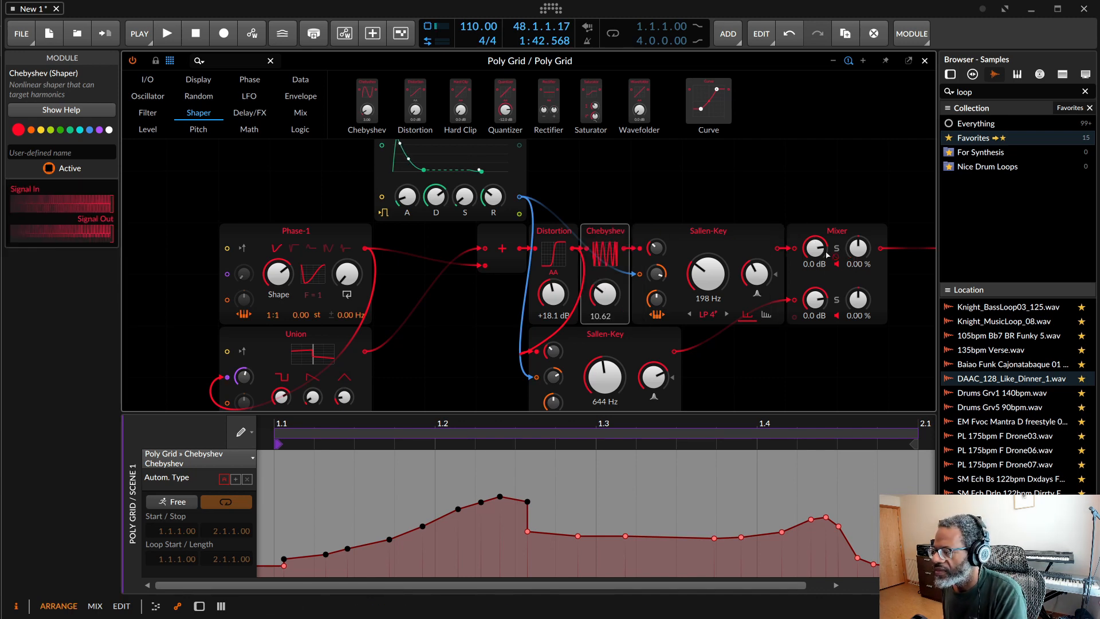
Step: Insert Chebyshev between the upper Sallen-Key filter and the Mixer, and reroute it between the lower Sallen-Key and Mixer channel 2
drag(826, 256, 791, 257)
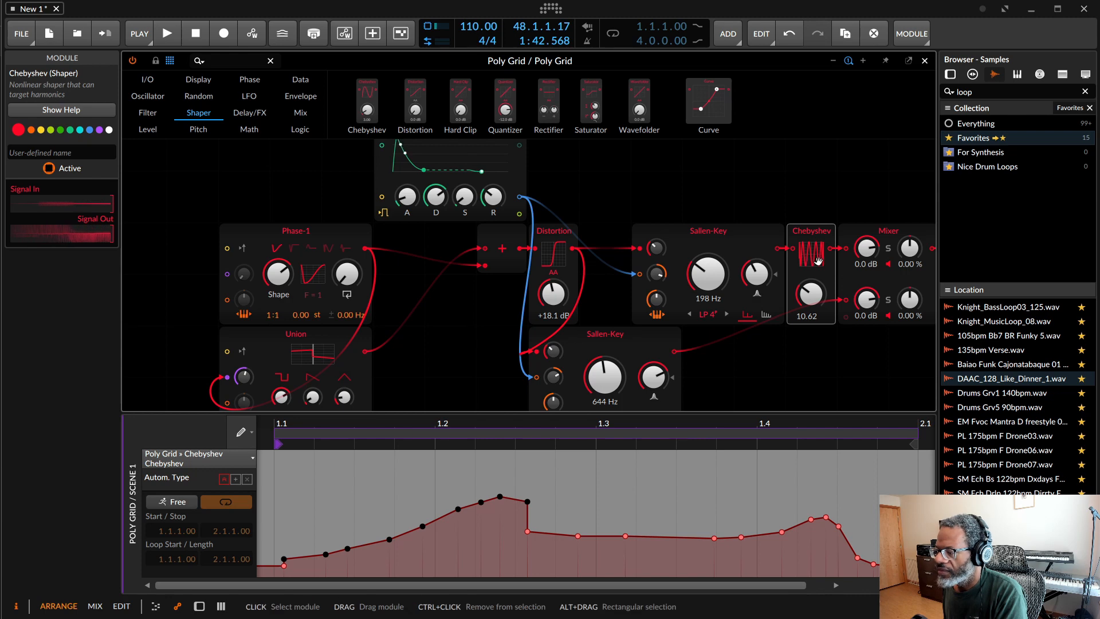
drag(817, 239, 844, 301)
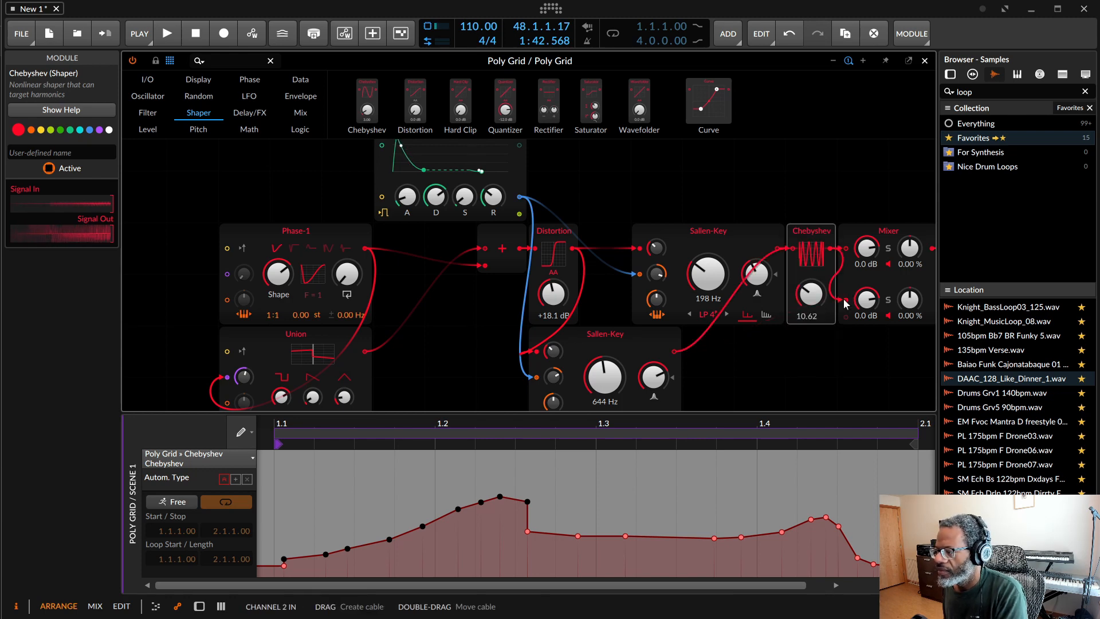
drag(811, 269, 809, 321)
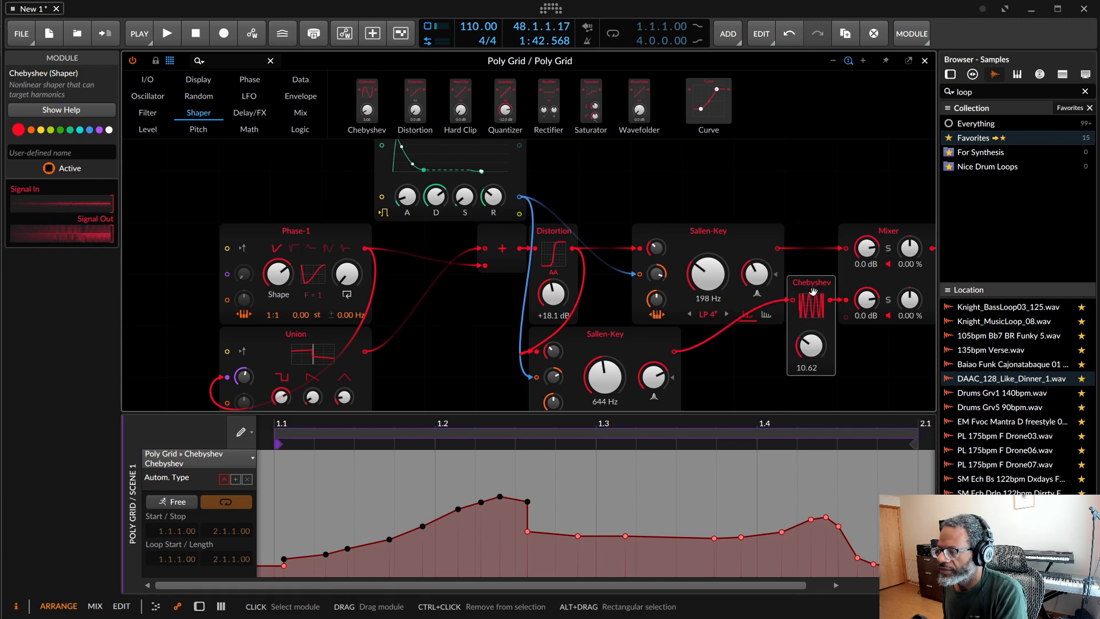
Step: Move Chebyshev back between the Add module and Distortion, and shift the Add module away from Chebyshev to leave a gap
drag(813, 292, 532, 252)
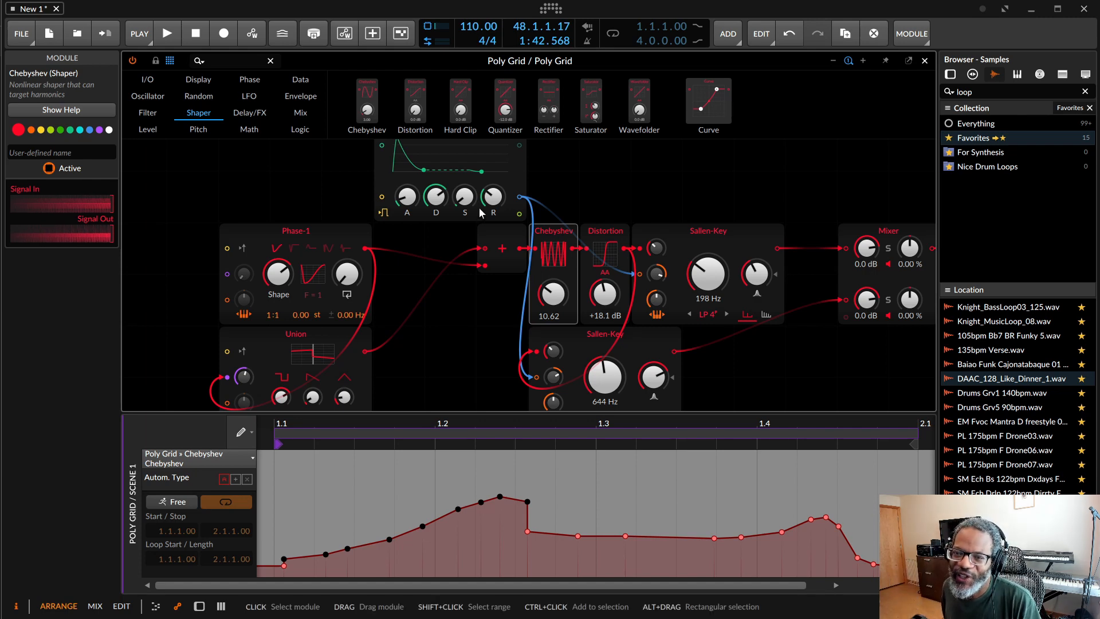
drag(504, 243, 453, 243)
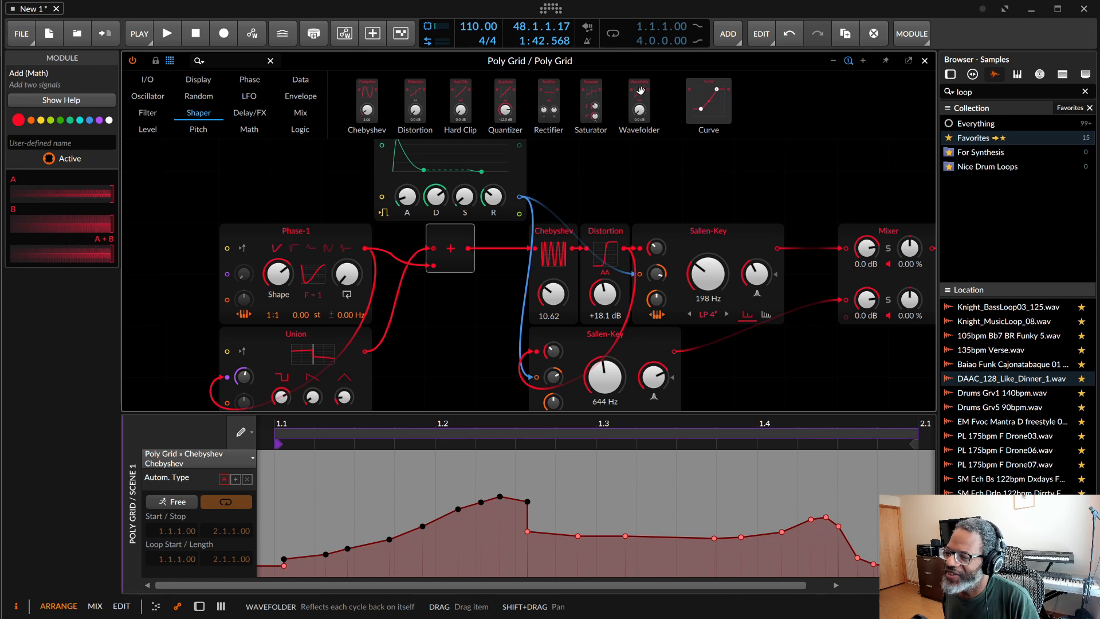
Step: Try a Wavefolder between the Add and Chebyshev modules with its drive at +17.9 dB, and delete it
drag(641, 90, 465, 252)
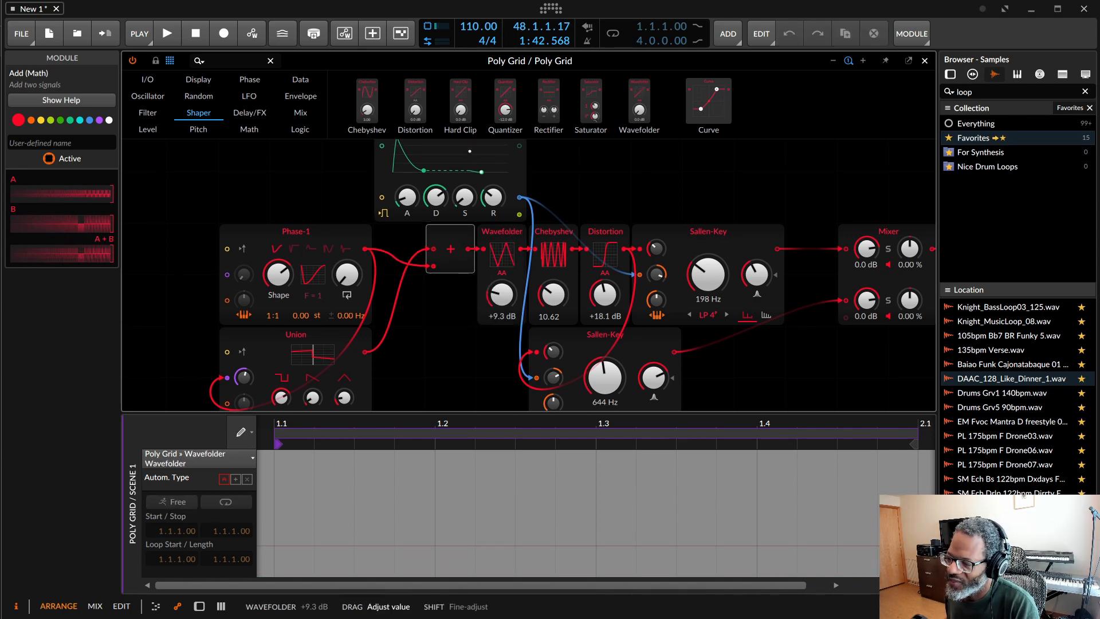
drag(502, 294, 502, 268)
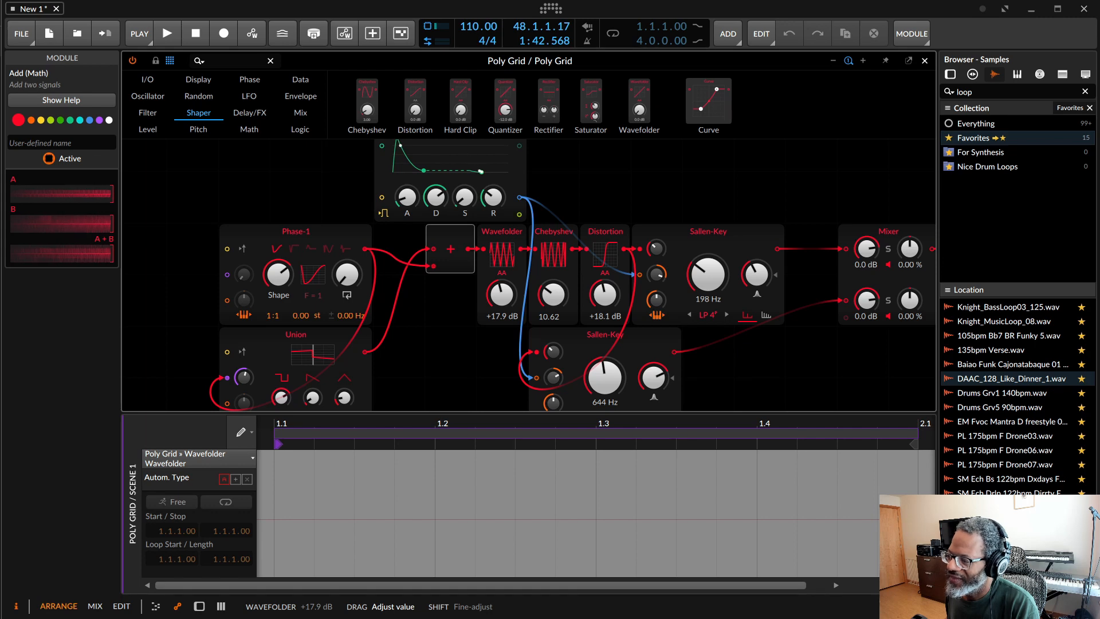
click(508, 240)
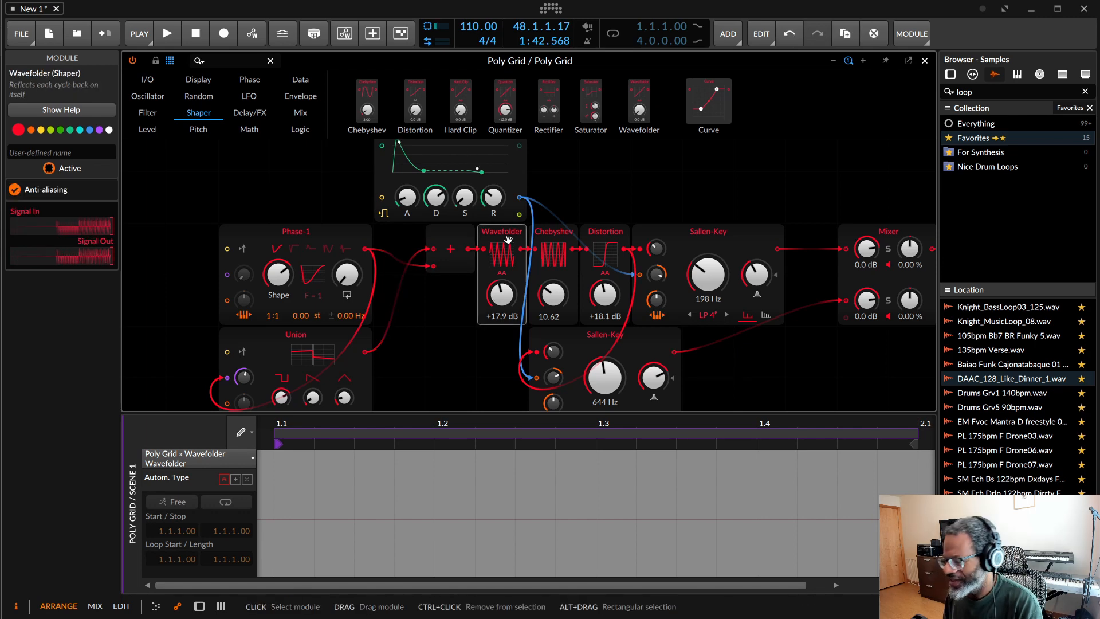
key(Delete)
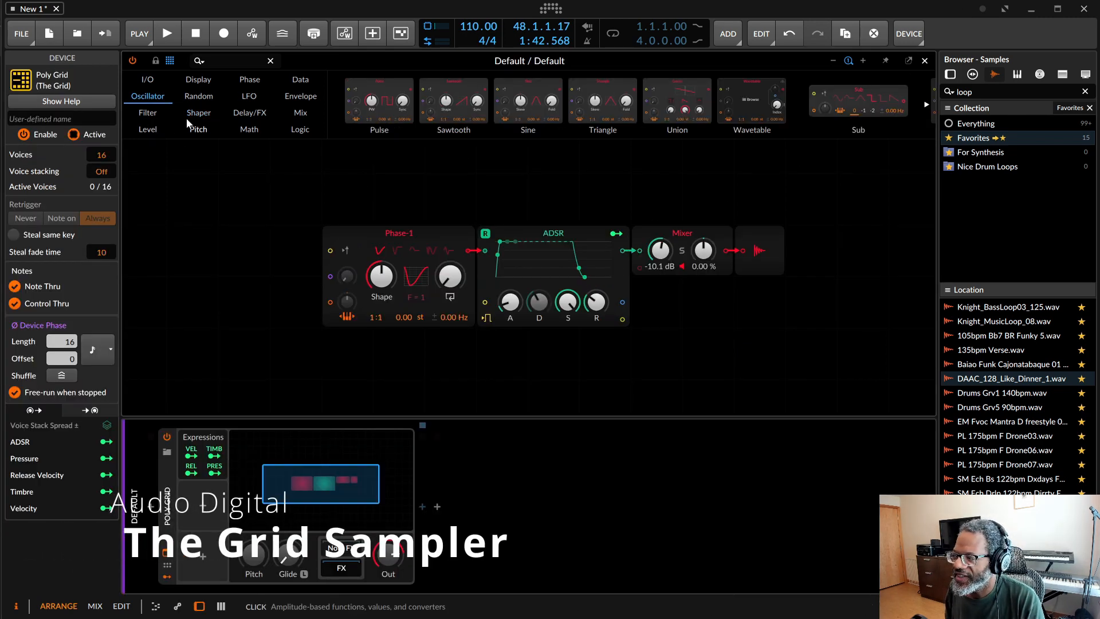
Step: Replace the Phase-1 oscillator with a Sampler module and move it away from the ADSR to leave a gap
scroll(796, 112, down, 5)
drag(849, 107, 344, 258)
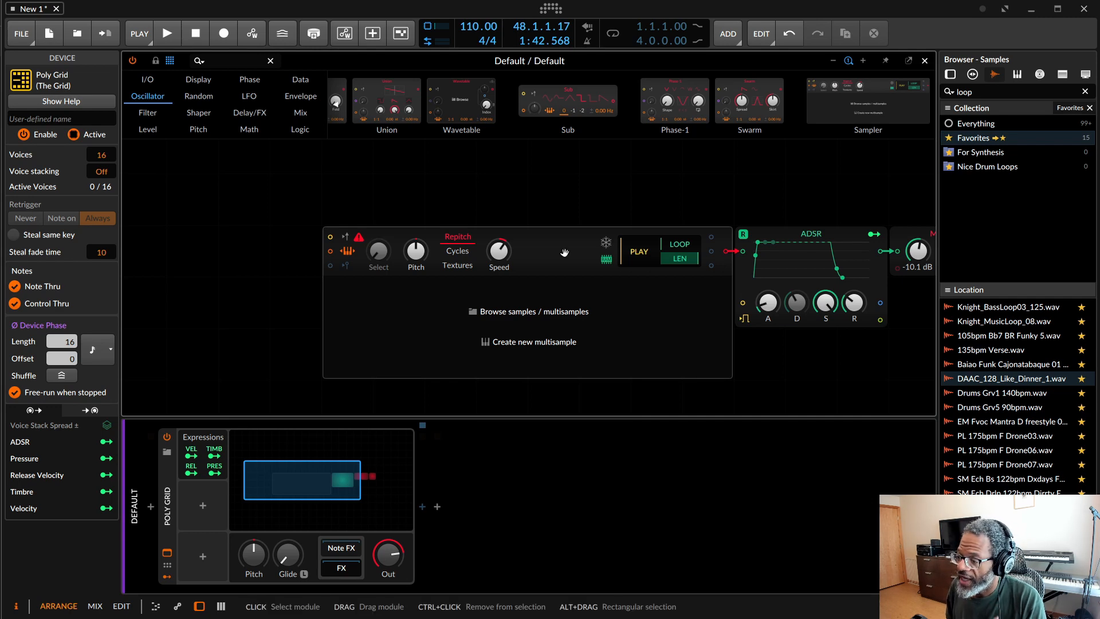
drag(564, 253, 489, 261)
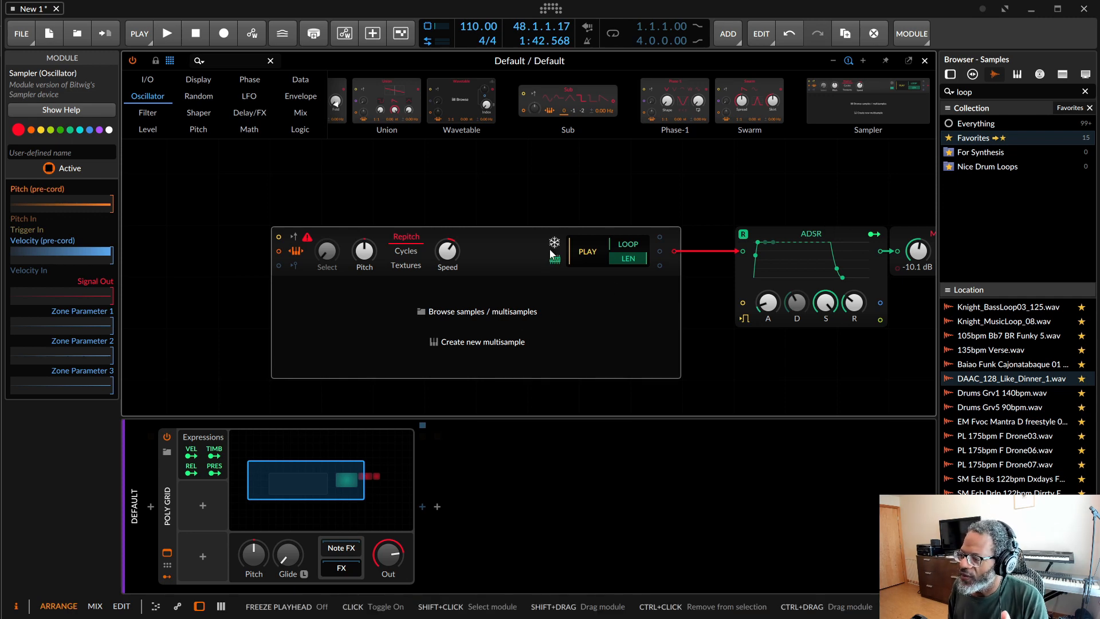
drag(484, 268, 381, 267)
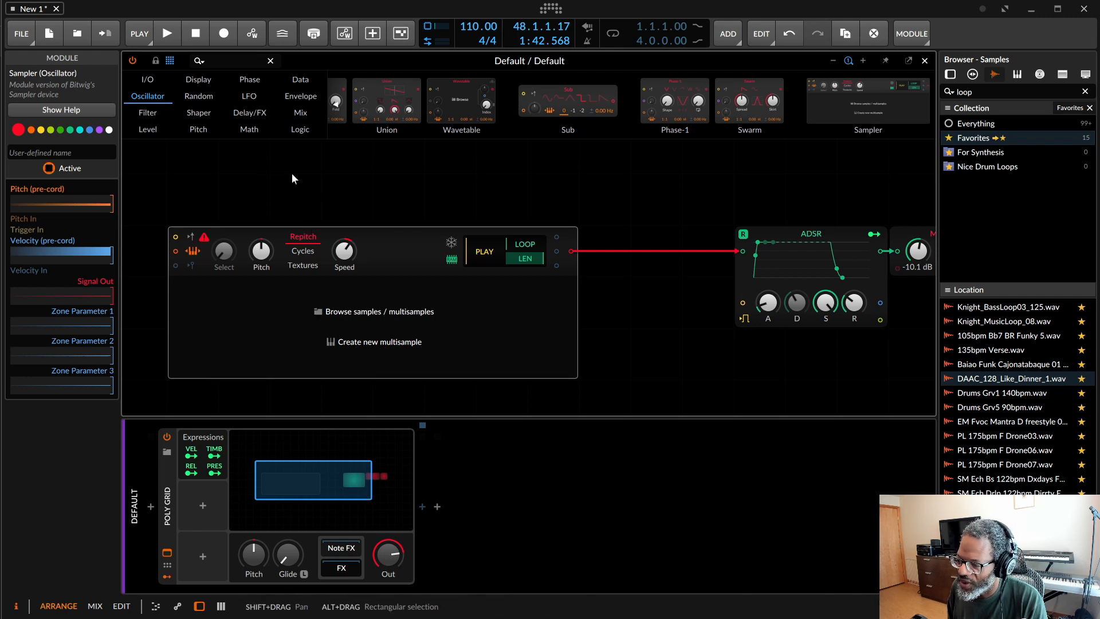
Step: Load 00DB_Hat_2.wav into the Sampler and enable its trigger pre-cord
click(319, 312)
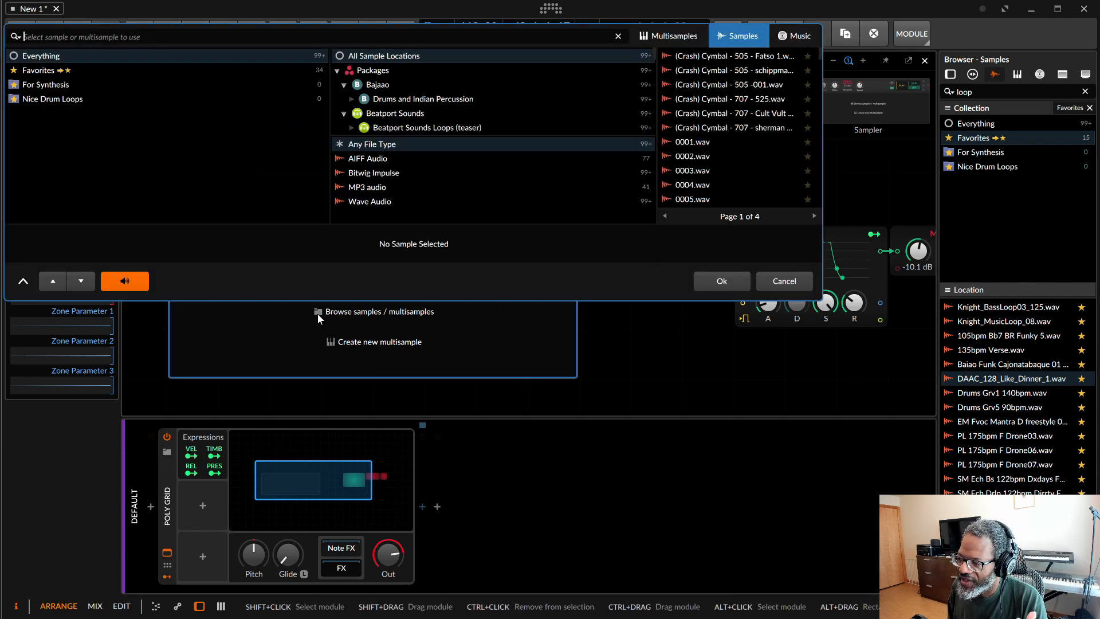
scroll(694, 140, down, 5)
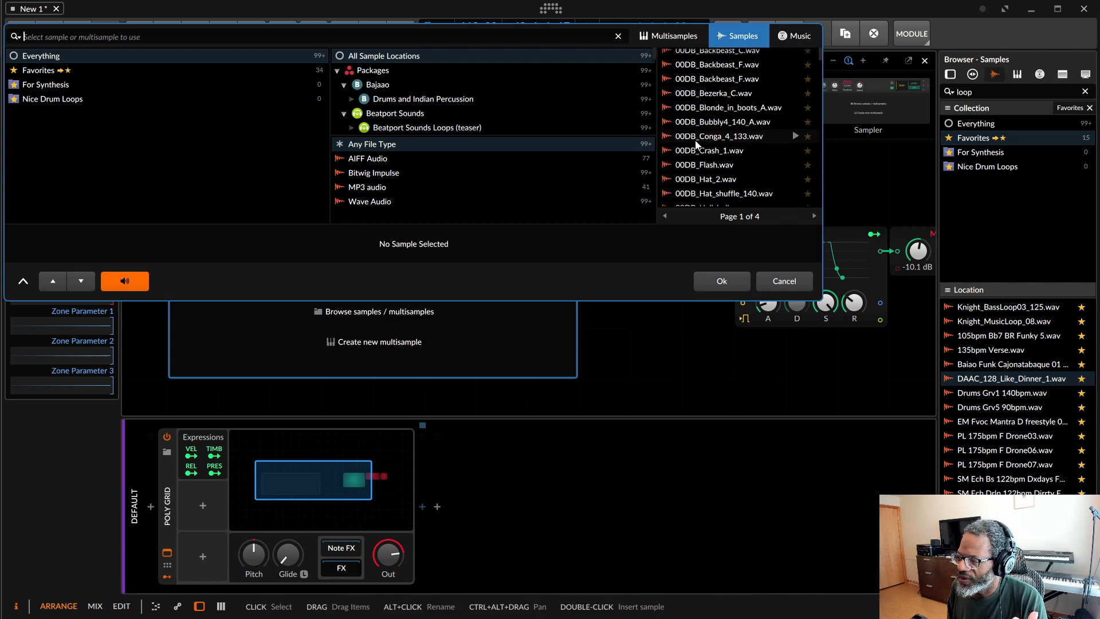
click(708, 178)
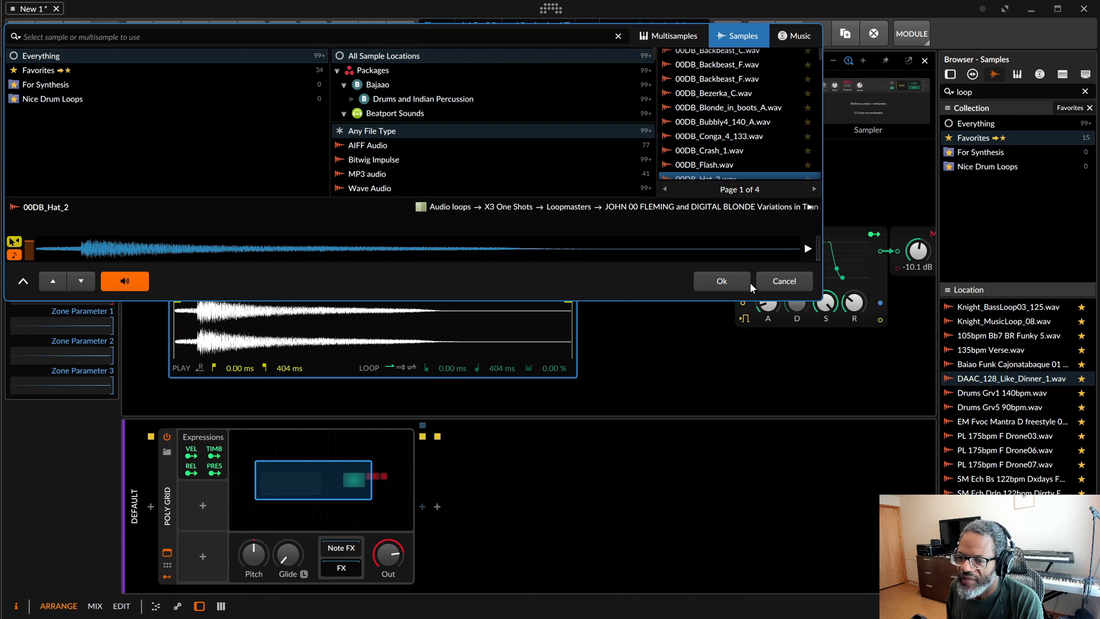
click(724, 280)
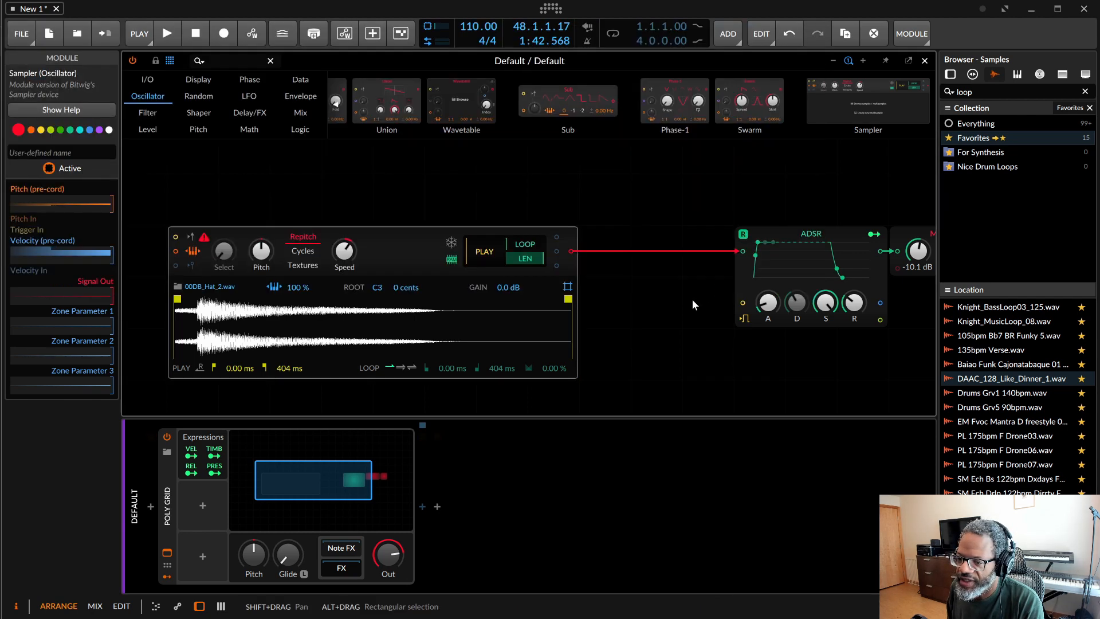
click(191, 238)
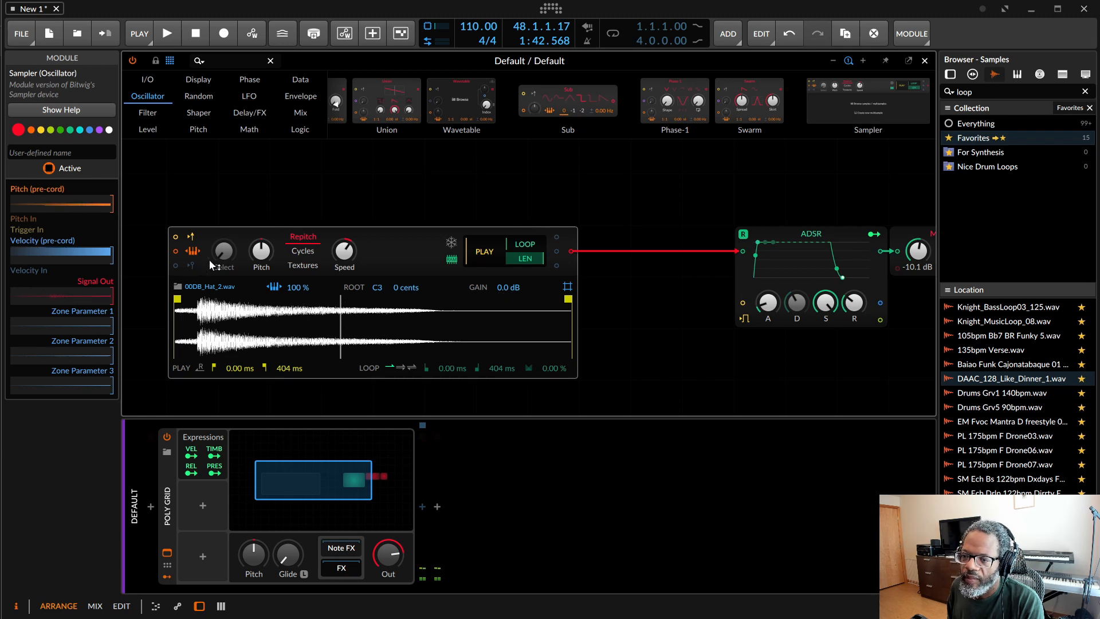
Step: Insert a Comb filter between the Sampler and the ADSR, and shift the Sampler away from it to leave a gap
click(143, 113)
drag(876, 100, 653, 252)
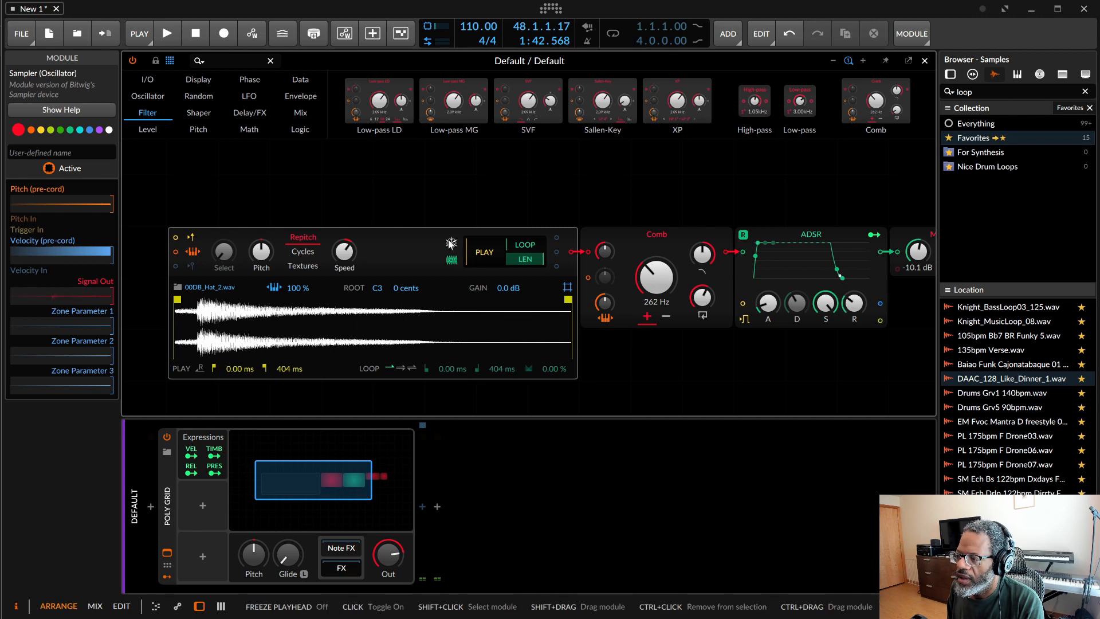
drag(451, 244, 399, 243)
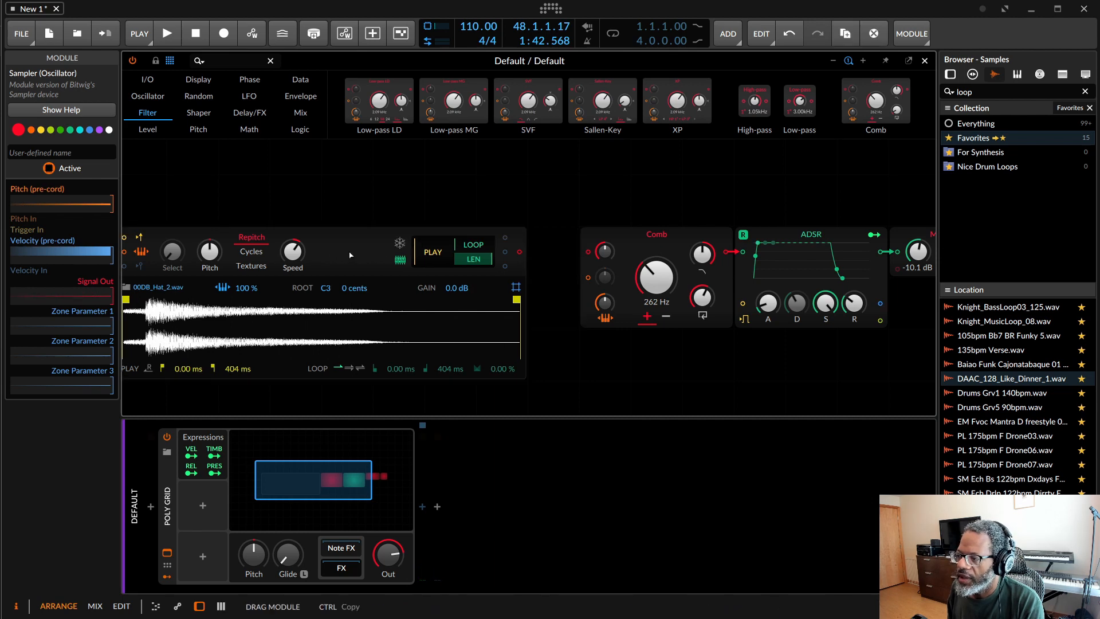
Step: Insert an AD envelope between the Sampler and the Comb filter, and raise the Comb's resonance
click(300, 96)
drag(459, 102, 533, 246)
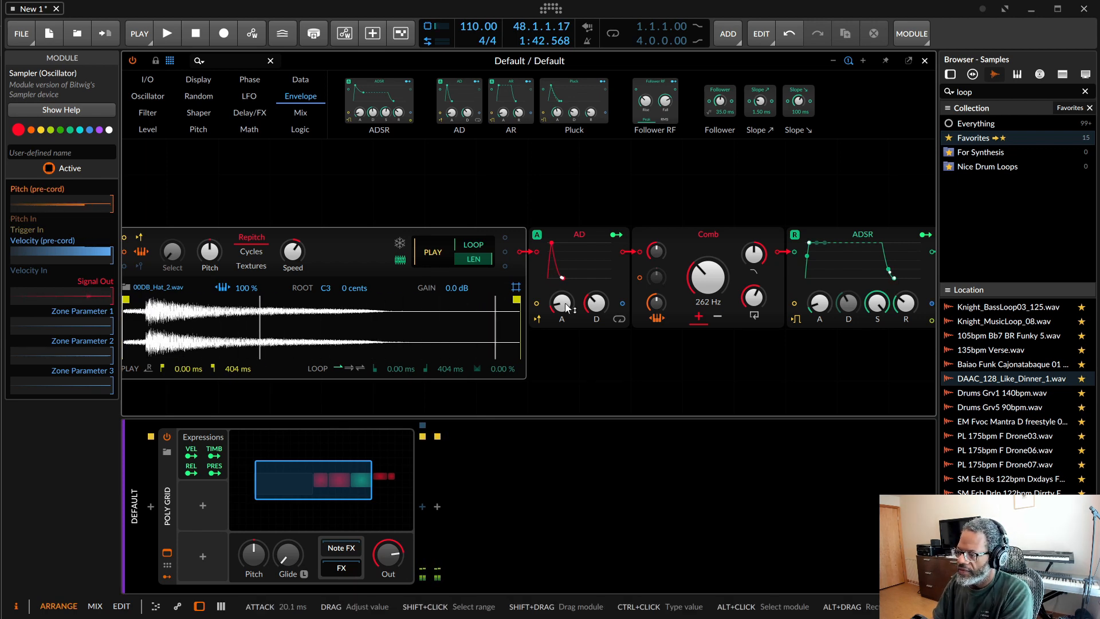
drag(756, 299, 756, 264)
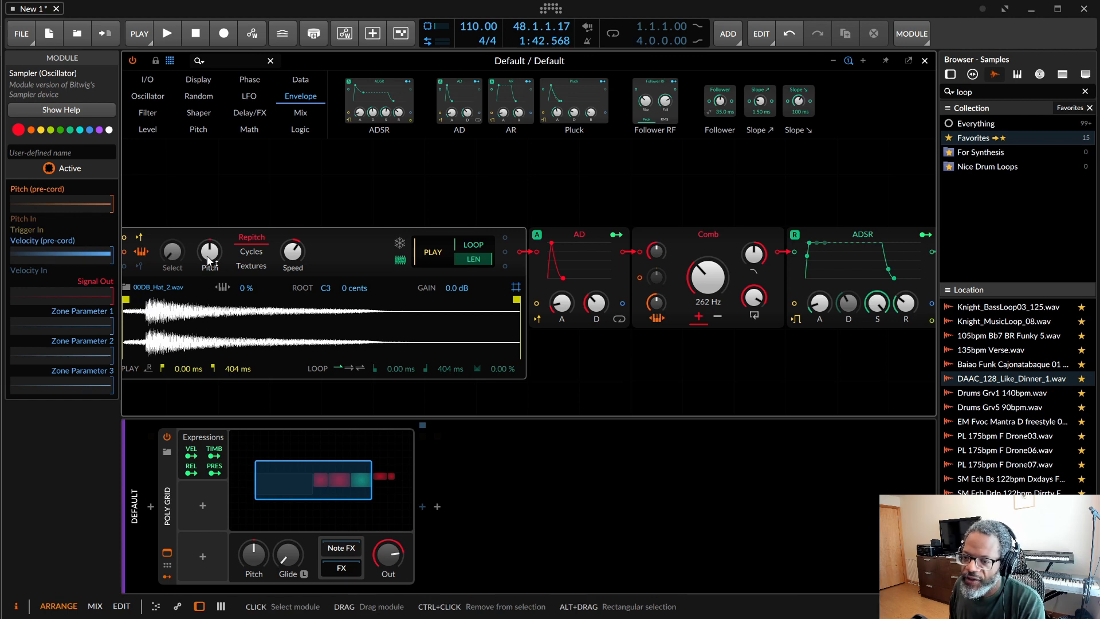
Step: Try lowering the Sampler's pitch to about -22 st and modulating it with the Velocity expression
mouse_move(213, 251)
mouse_down()
mouse_move(213, 291)
mouse_move(213, 235)
mouse_up()
scroll(228, 395, down, 3)
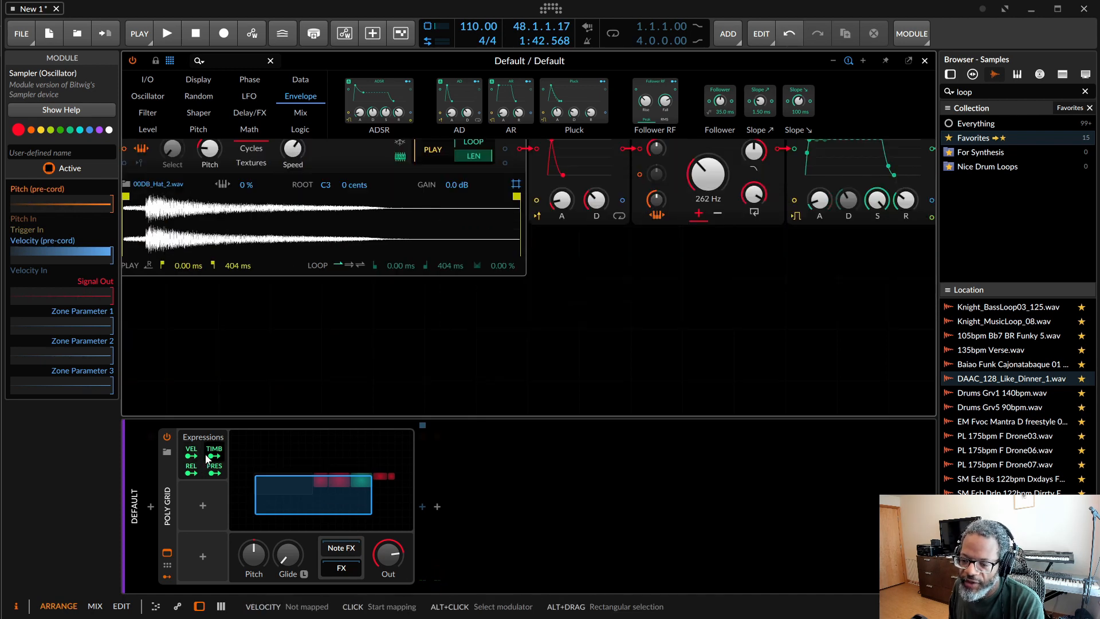
scroll(323, 301, up, 2)
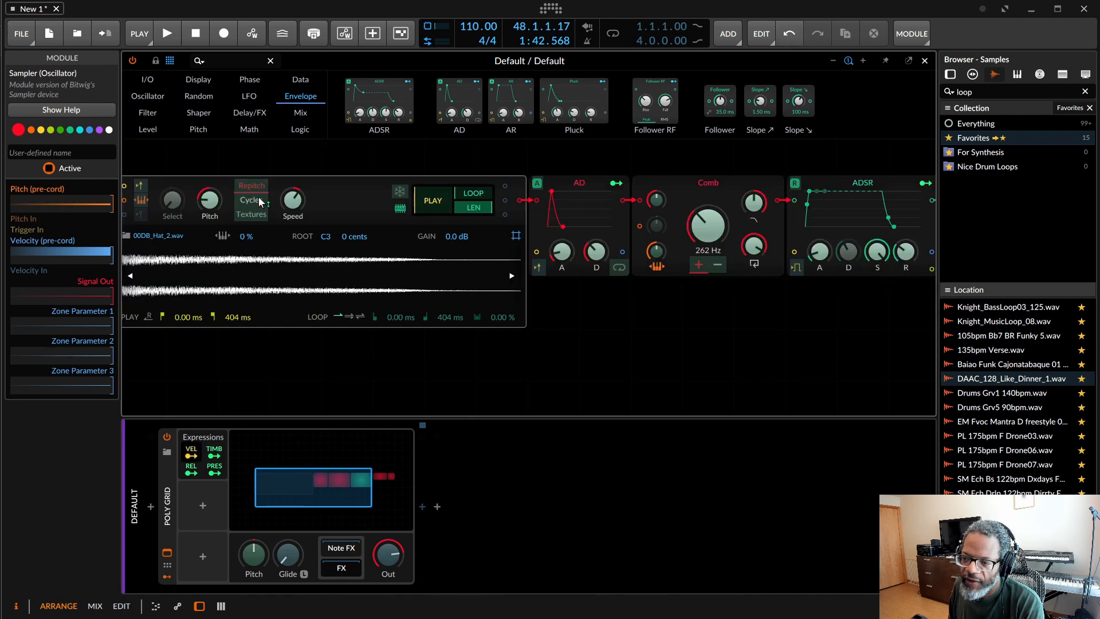
drag(210, 200, 210, 150)
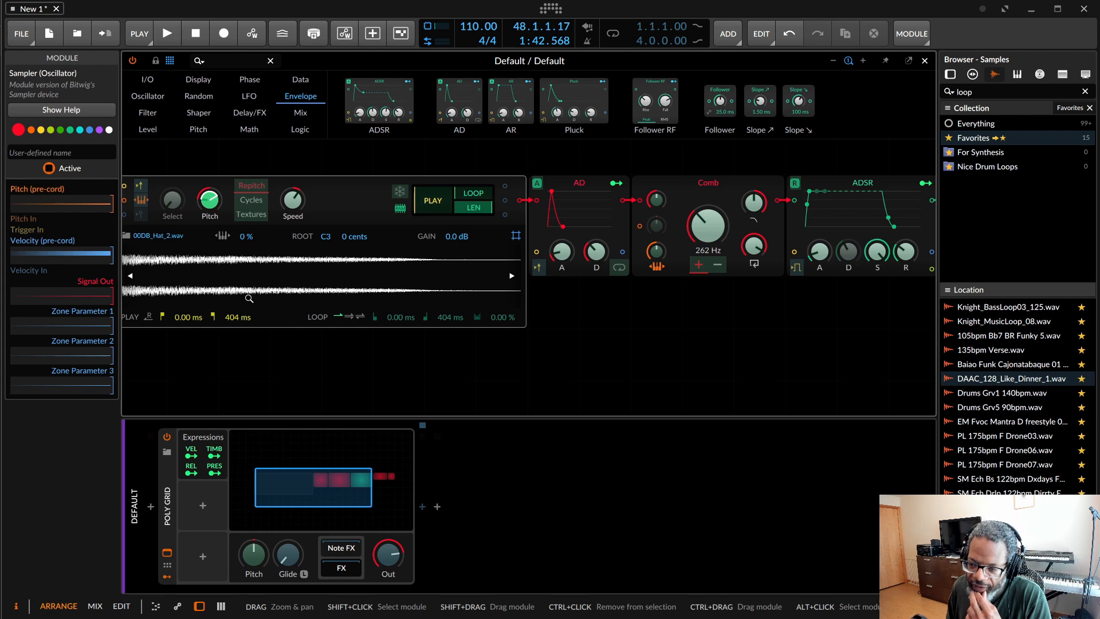
scroll(250, 298, up, 5)
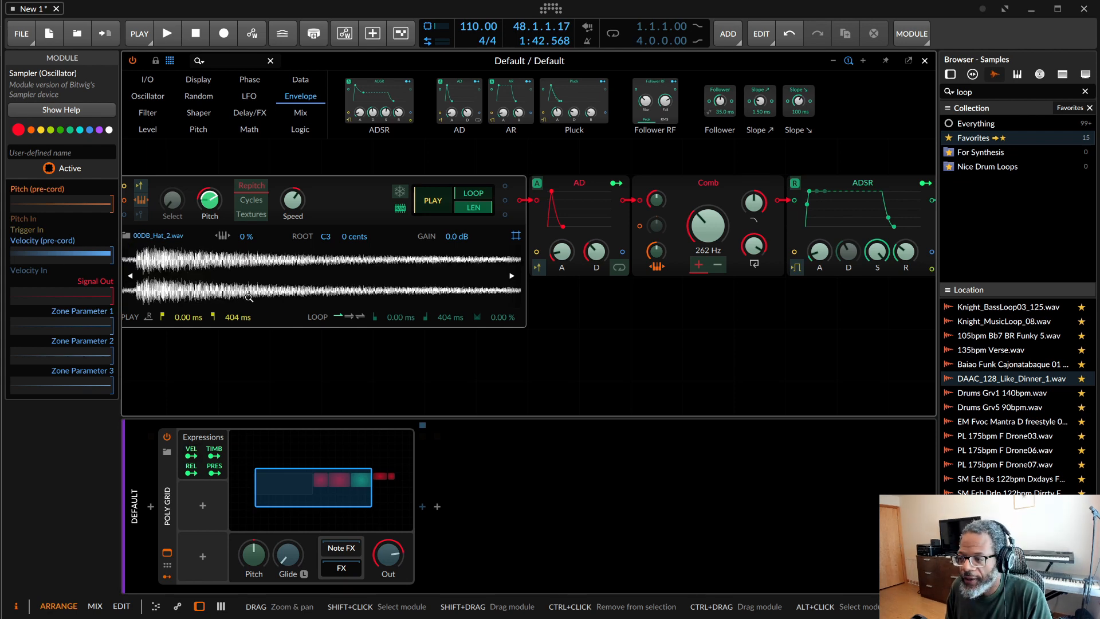
scroll(249, 298, down, 2)
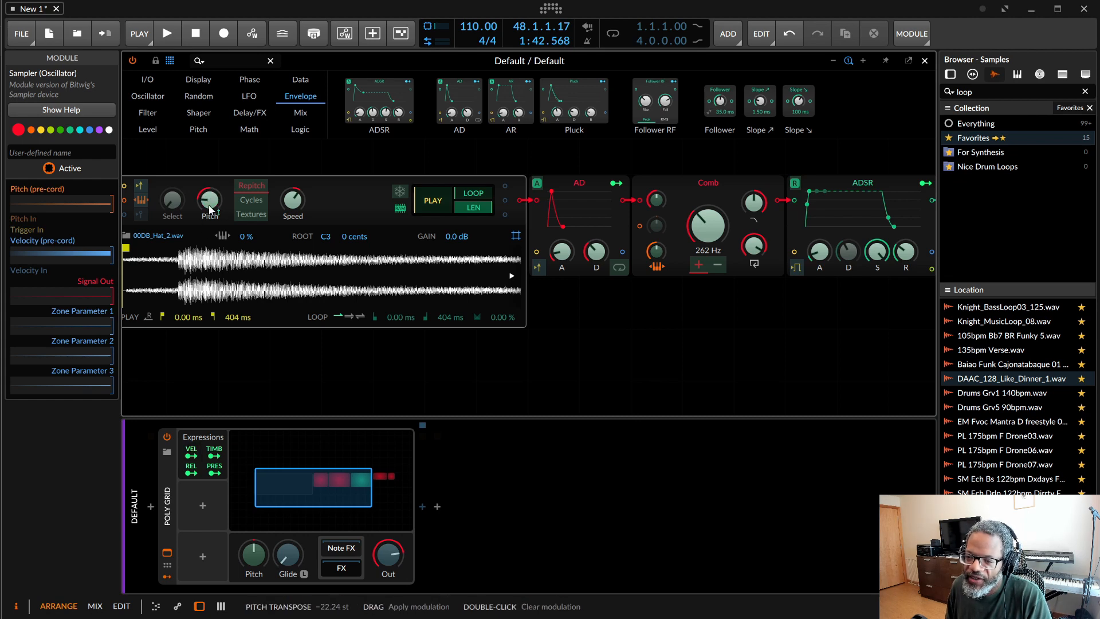
click(191, 457)
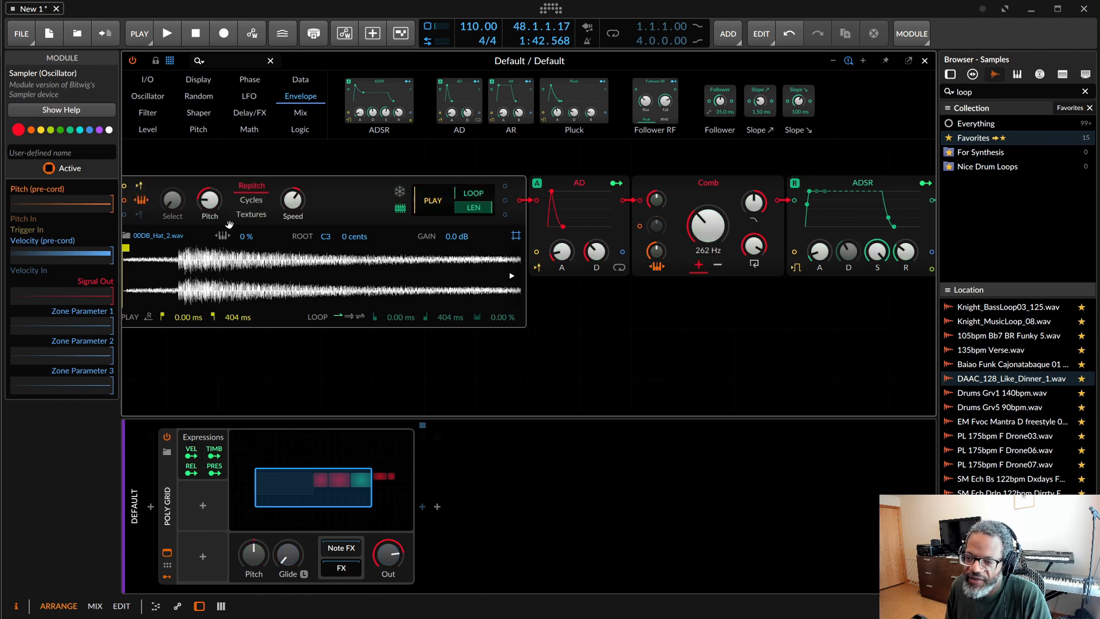
Step: Set the hat sample's play start to 24.3 ms, at the beginning of its transient
scroll(216, 204, left, 3)
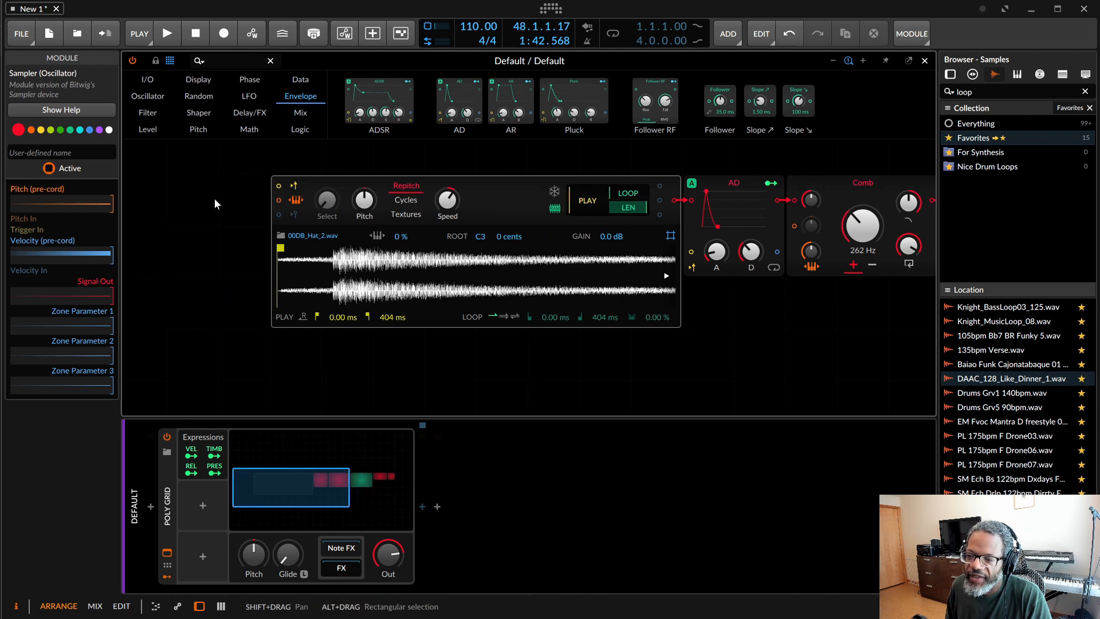
drag(280, 248, 337, 248)
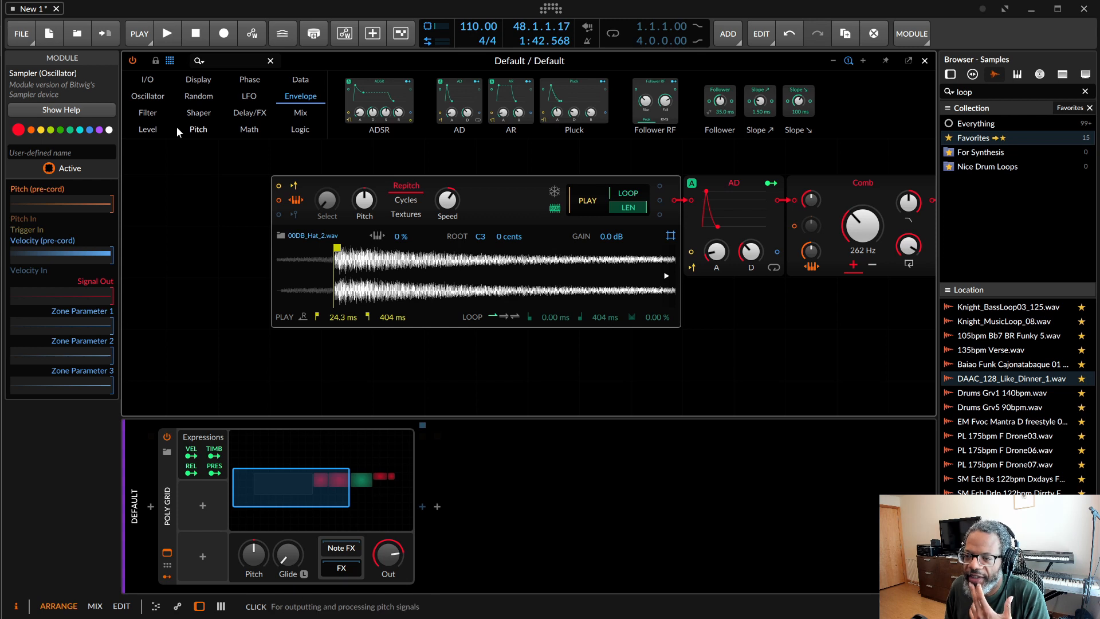
Step: Place a Phasor module before the Sampler and connect its phase output to the Sampler's trigger input
click(252, 81)
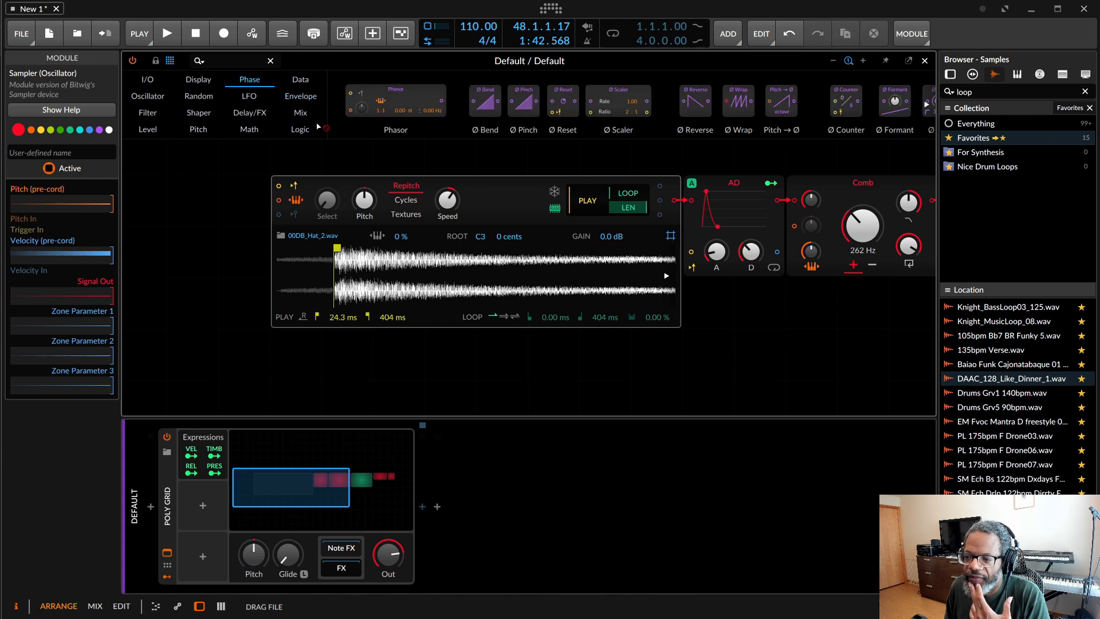
drag(129, 193, 156, 186)
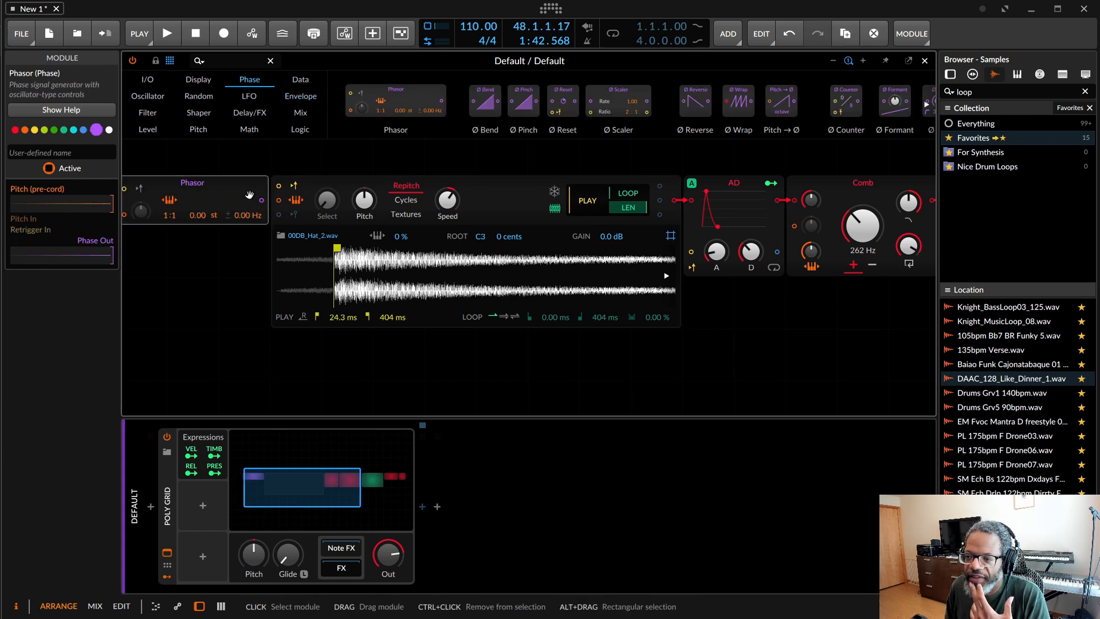
drag(264, 201, 279, 186)
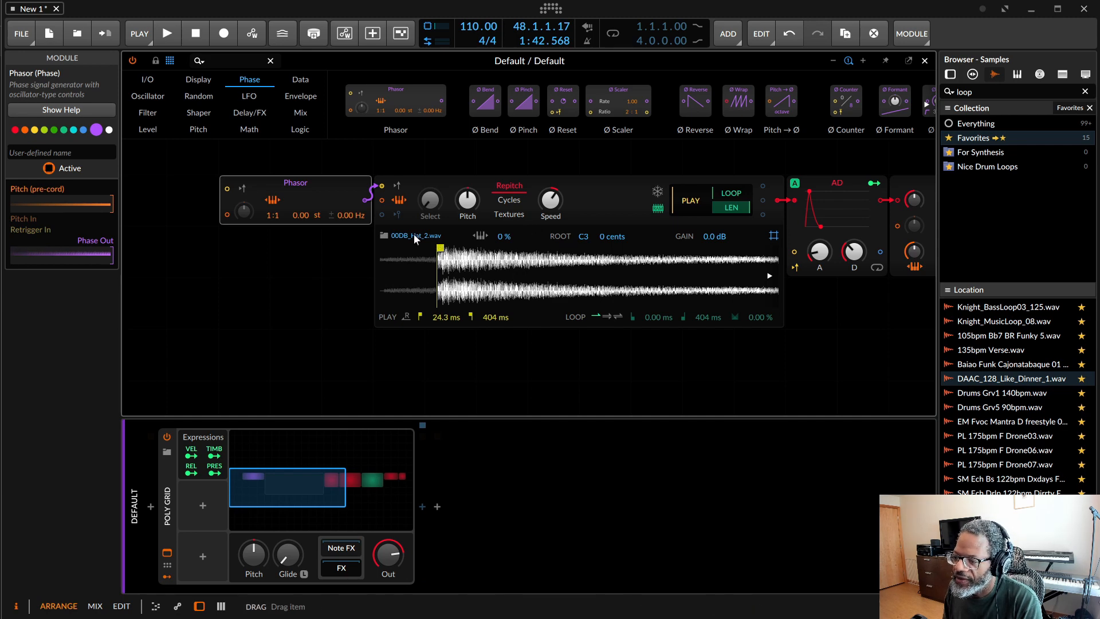
Step: Replace the Sampler's sample with 00DB_Kick_2.wav
click(384, 236)
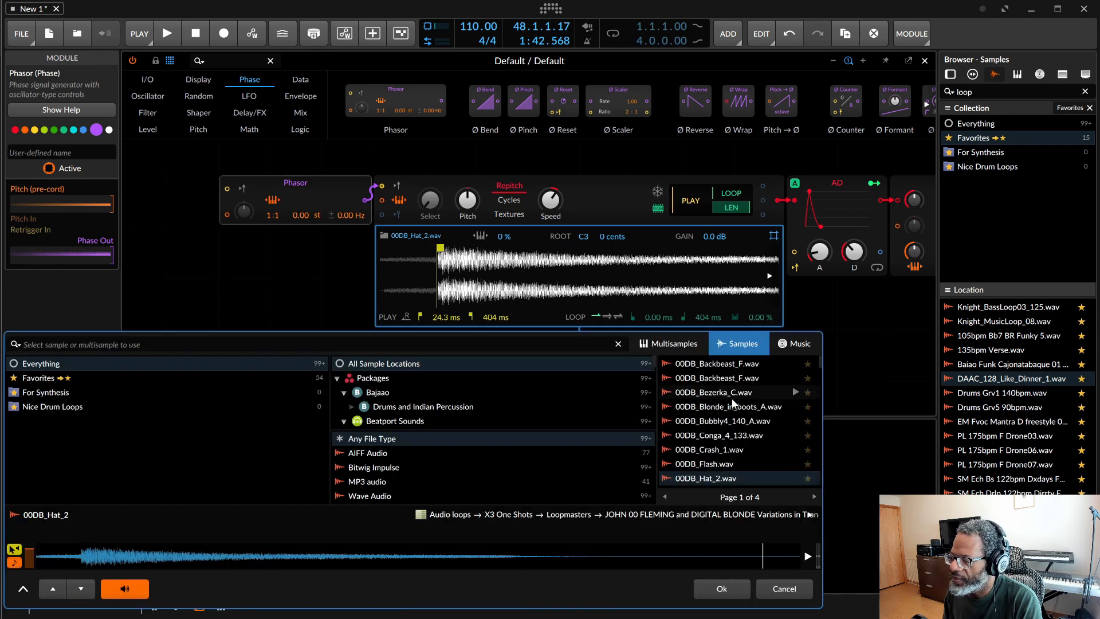
click(741, 411)
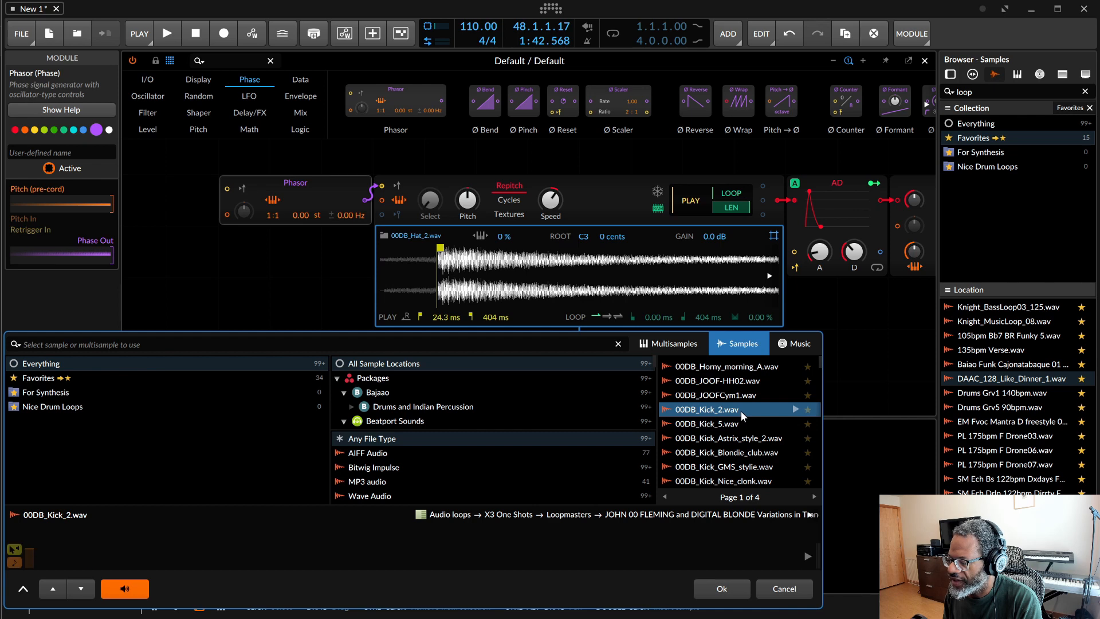
click(741, 590)
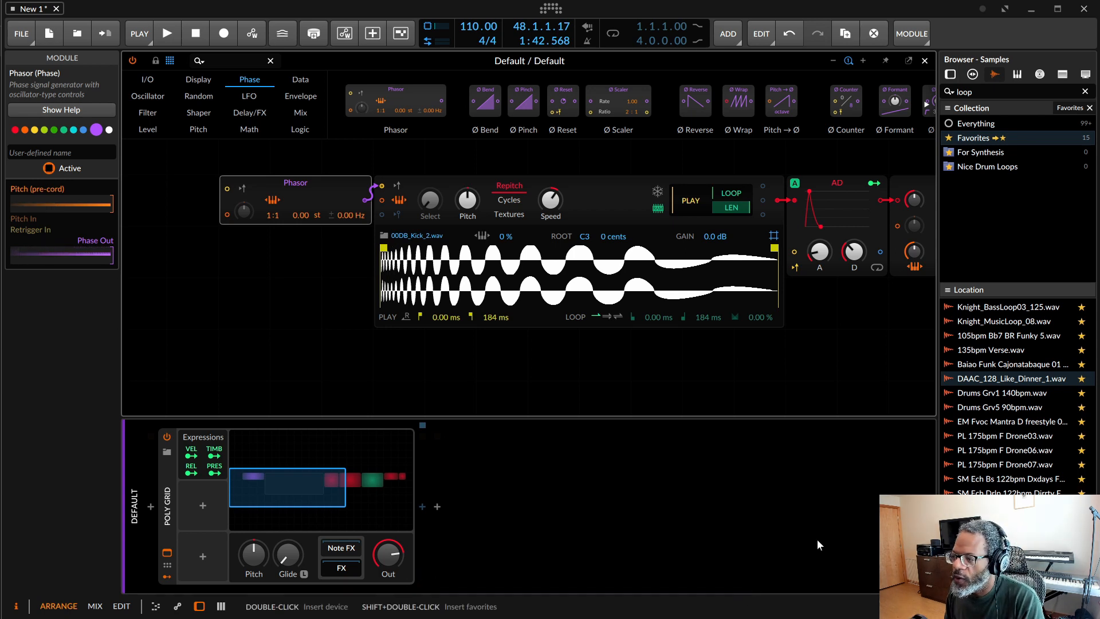
Step: Raise the Sampler's sample start to 18.4 %
click(673, 208)
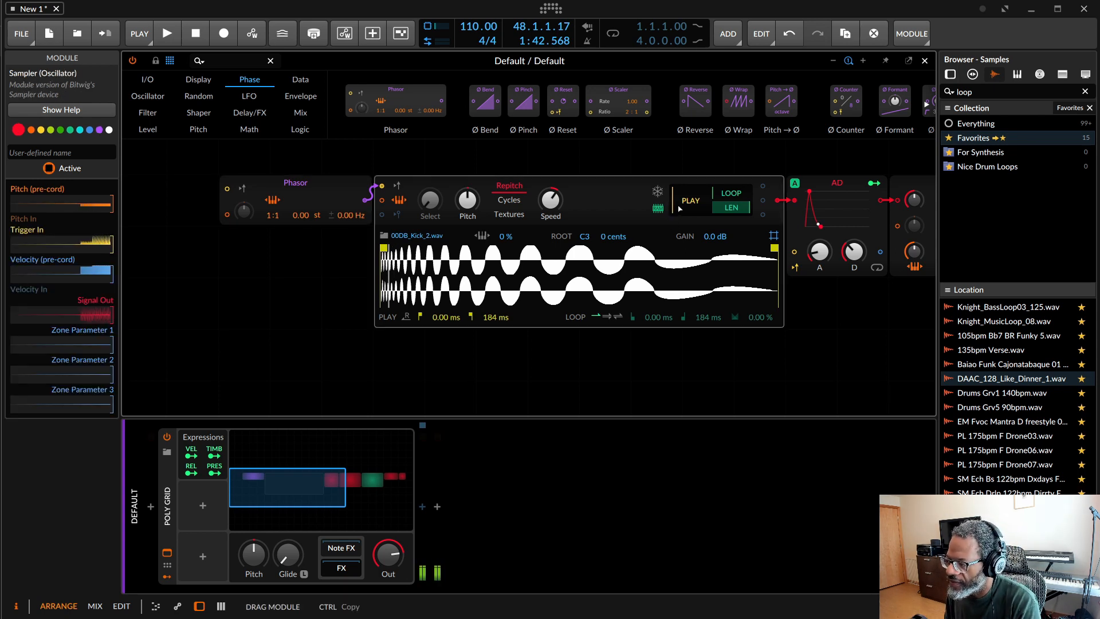
mouse_move(675, 204)
mouse_down()
mouse_move(675, 167)
mouse_move(675, 188)
mouse_up()
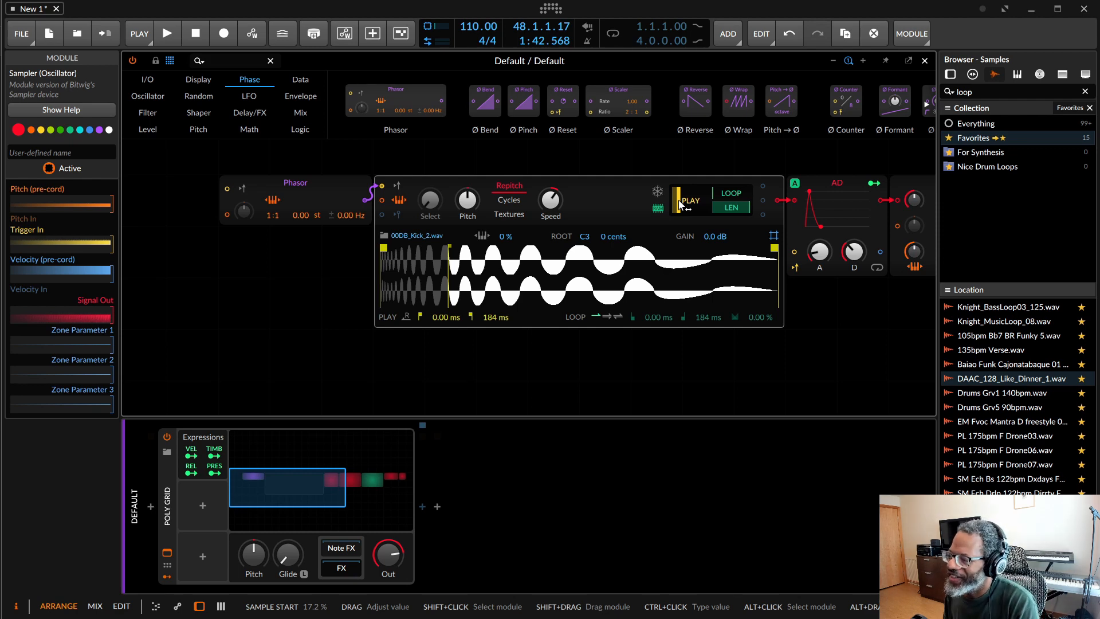
drag(679, 204, 681, 205)
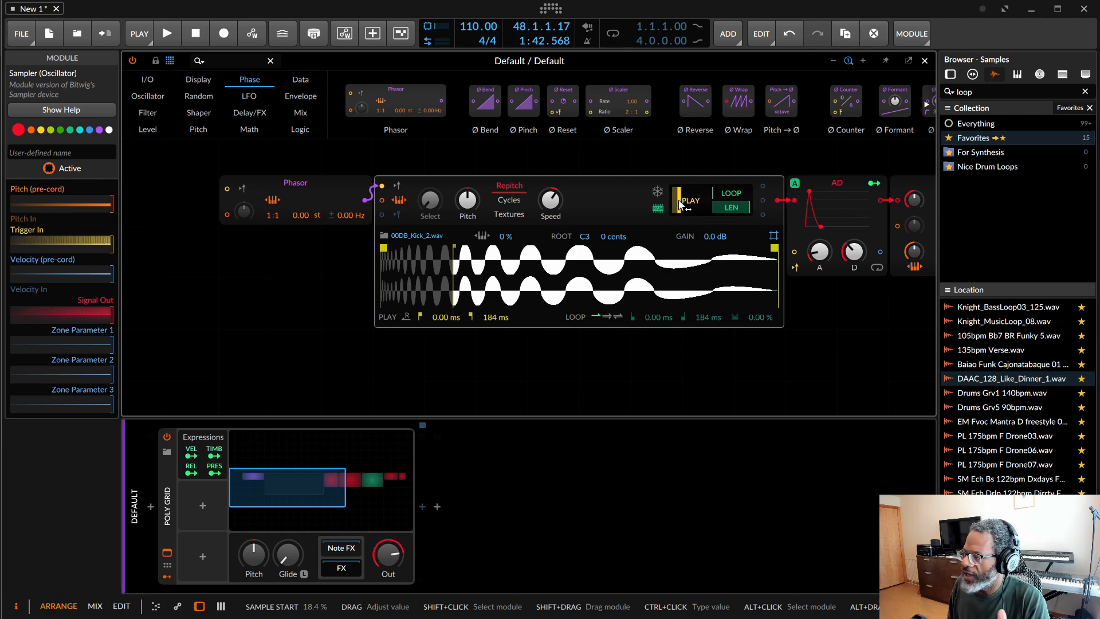
Step: Deactivate the Comb filter and the AD envelope
scroll(840, 331, right, 3)
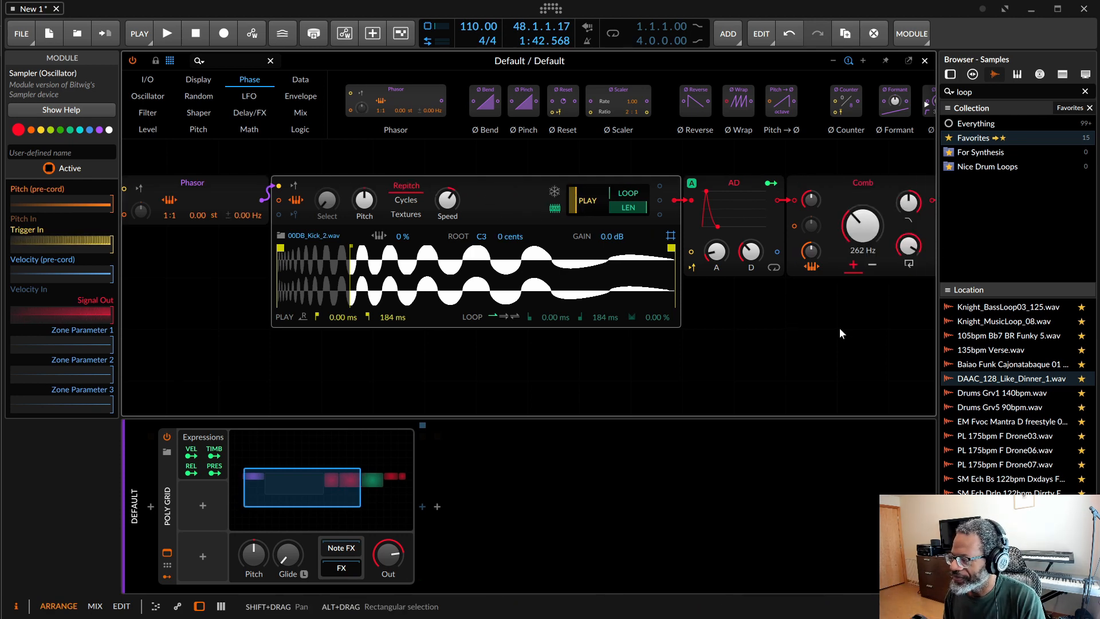
scroll(838, 334, right, 2)
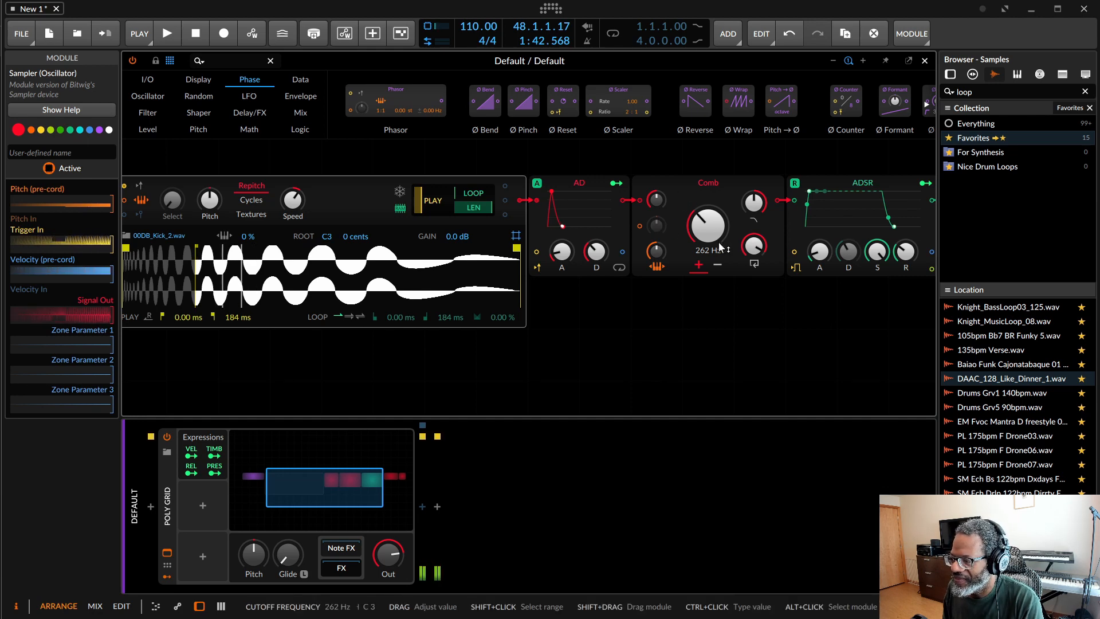
click(686, 192)
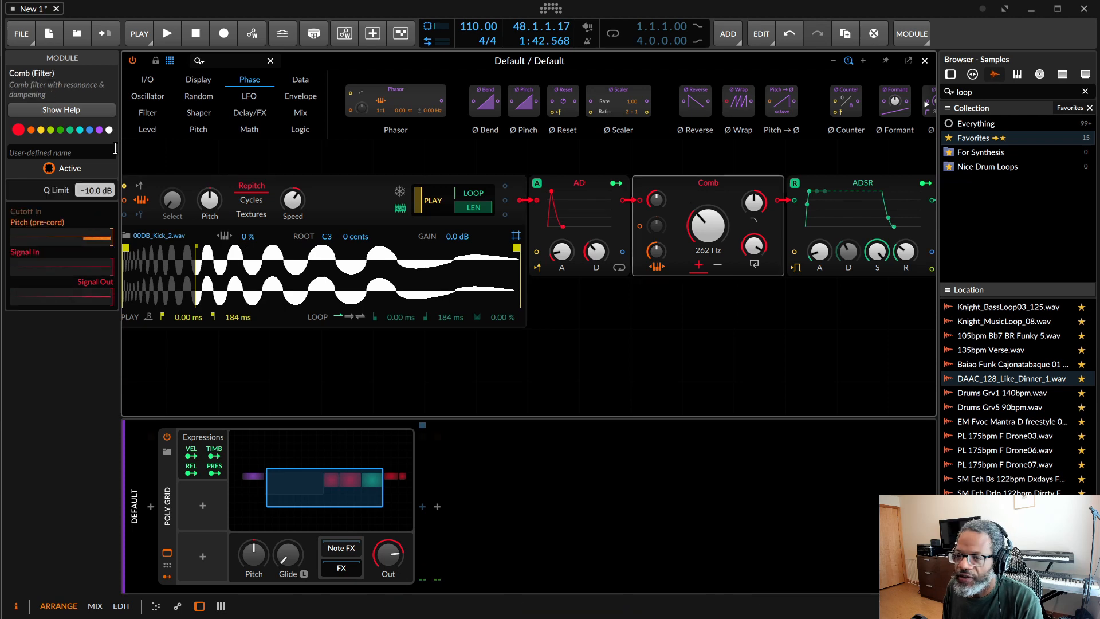
click(50, 168)
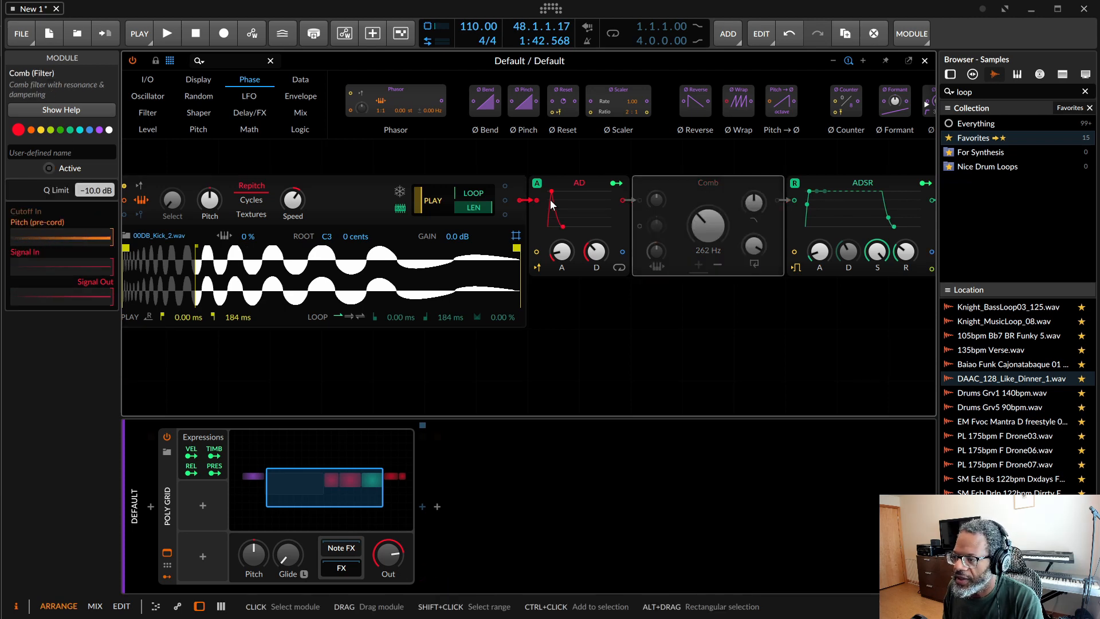
click(558, 181)
click(49, 168)
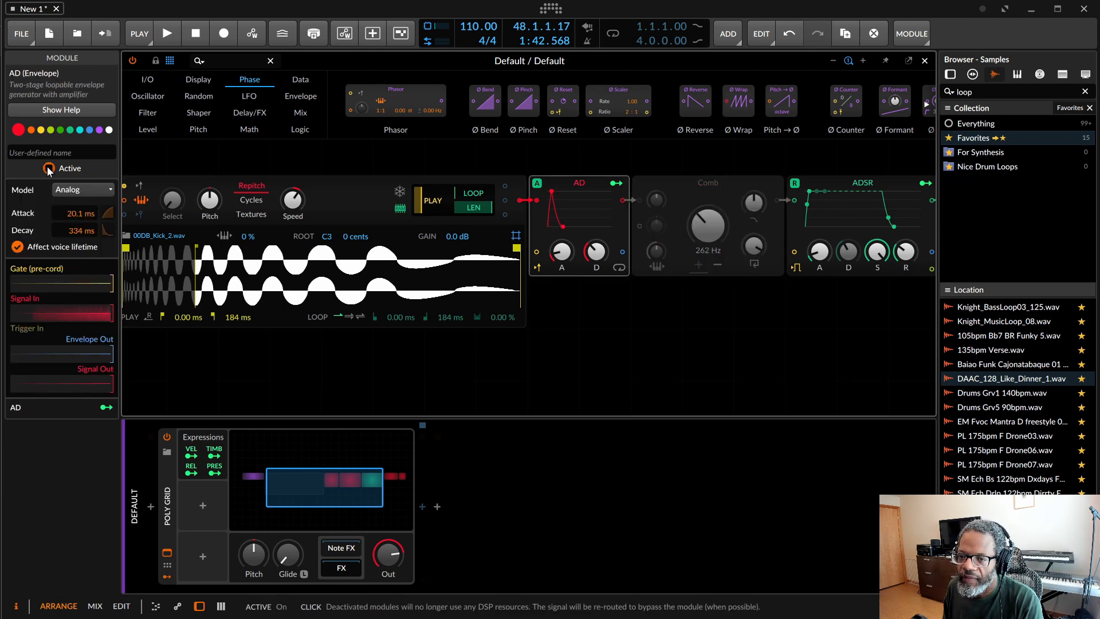
Step: Readjust the Sampler's sample start to 16.0 %
scroll(353, 327, left, 3)
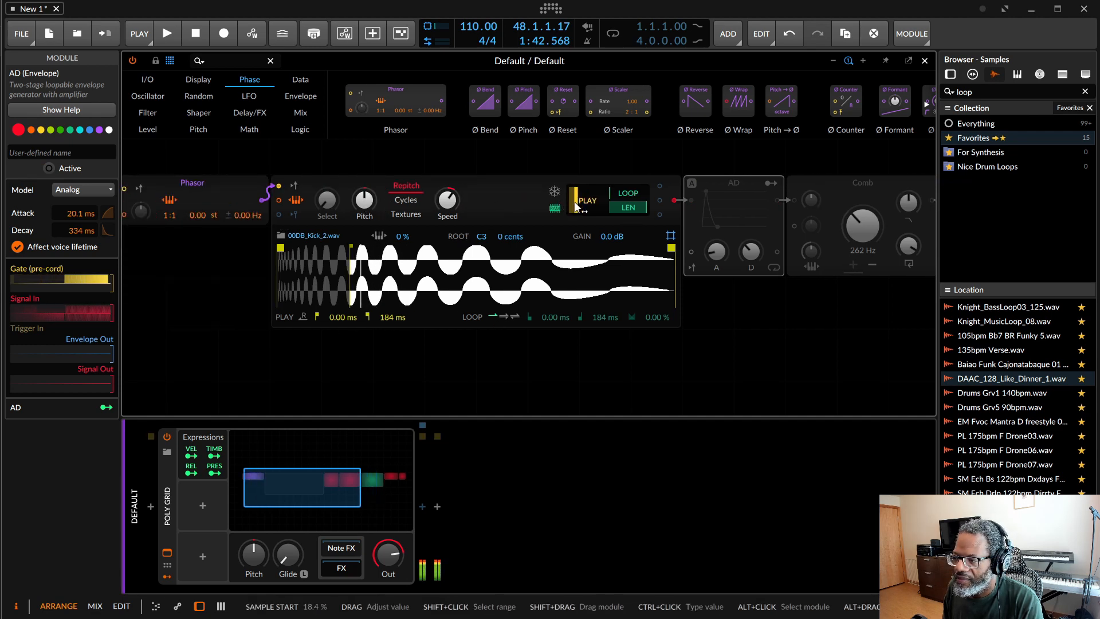
mouse_move(575, 205)
mouse_down()
mouse_move(575, 236)
mouse_move(574, 163)
mouse_move(575, 240)
mouse_move(574, 195)
mouse_move(575, 239)
mouse_move(581, 205)
mouse_up()
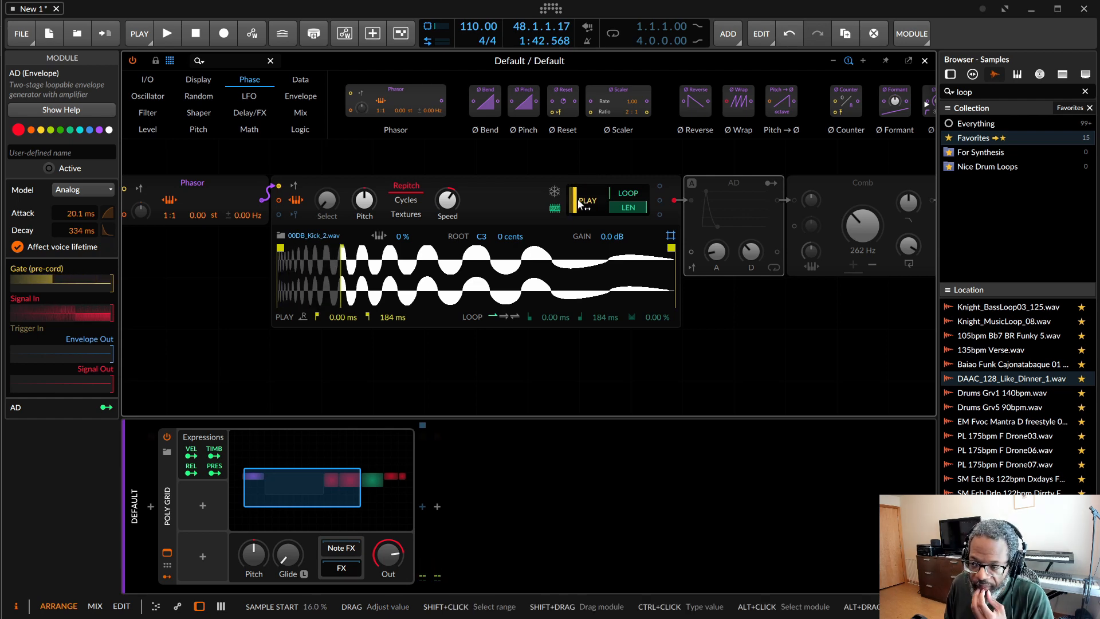